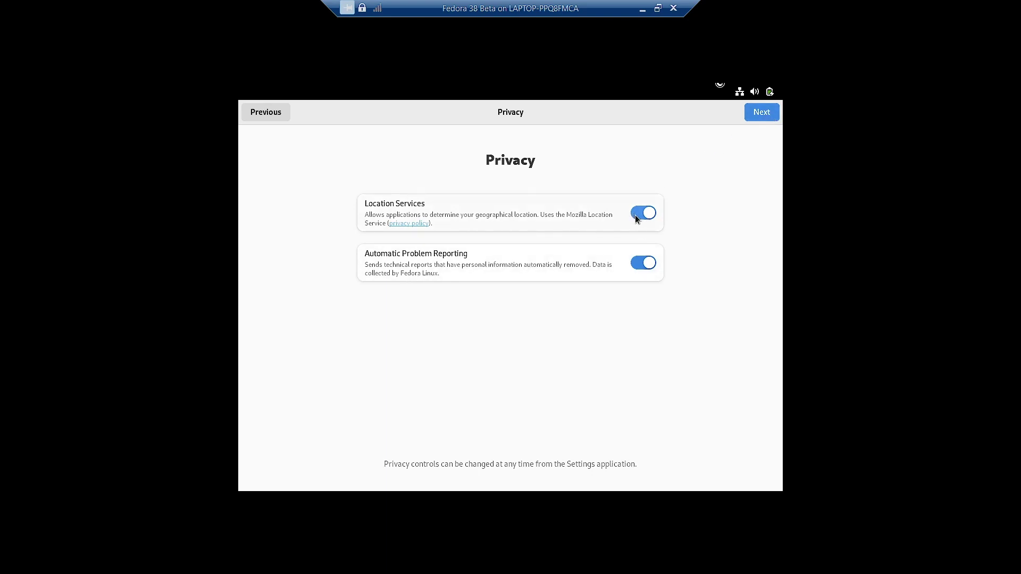
Step: Accept the privacy settings with location services and problem reporting on, and enable third-party repositories
left_click(758, 113)
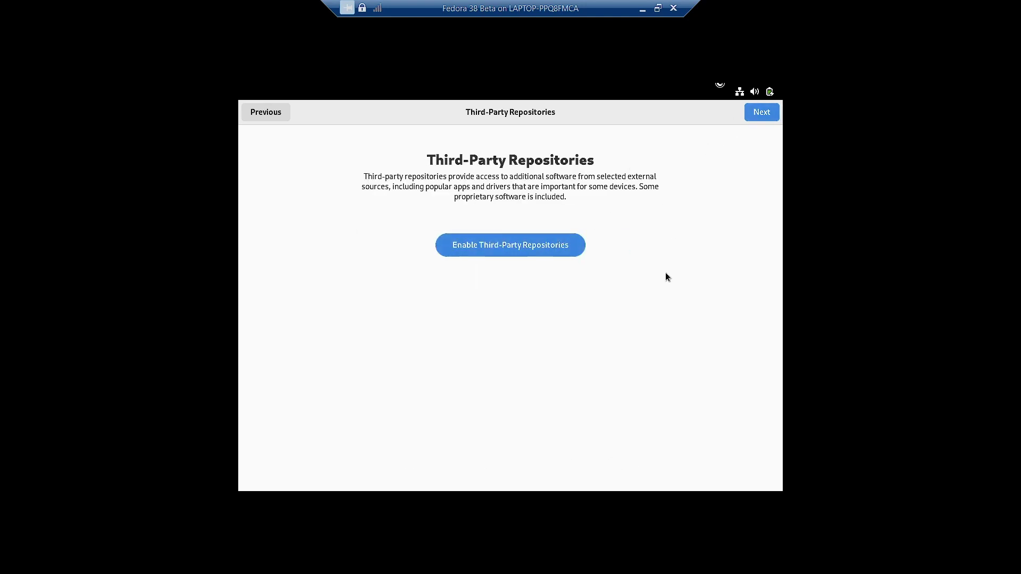
left_click(539, 247)
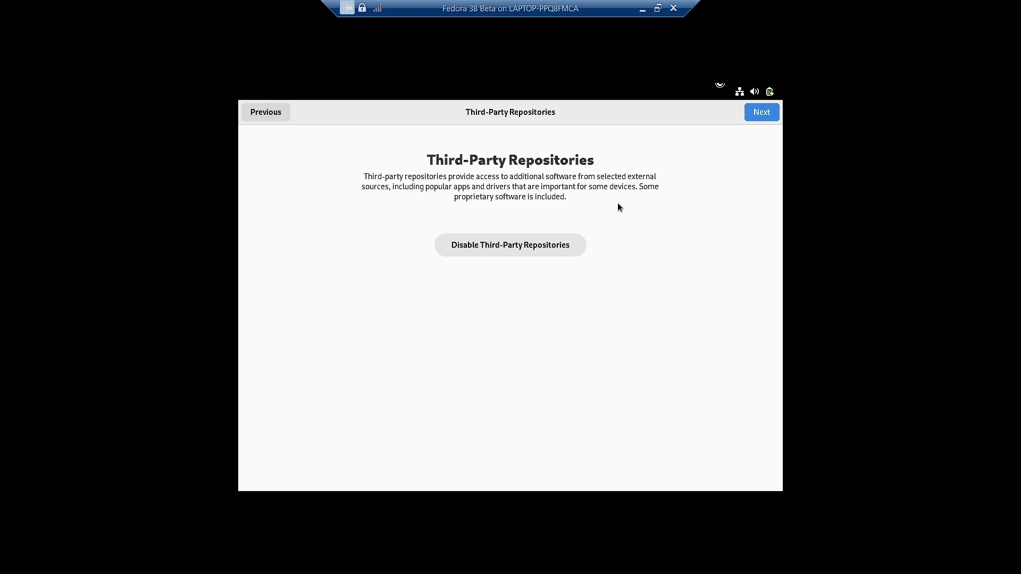
left_click(759, 114)
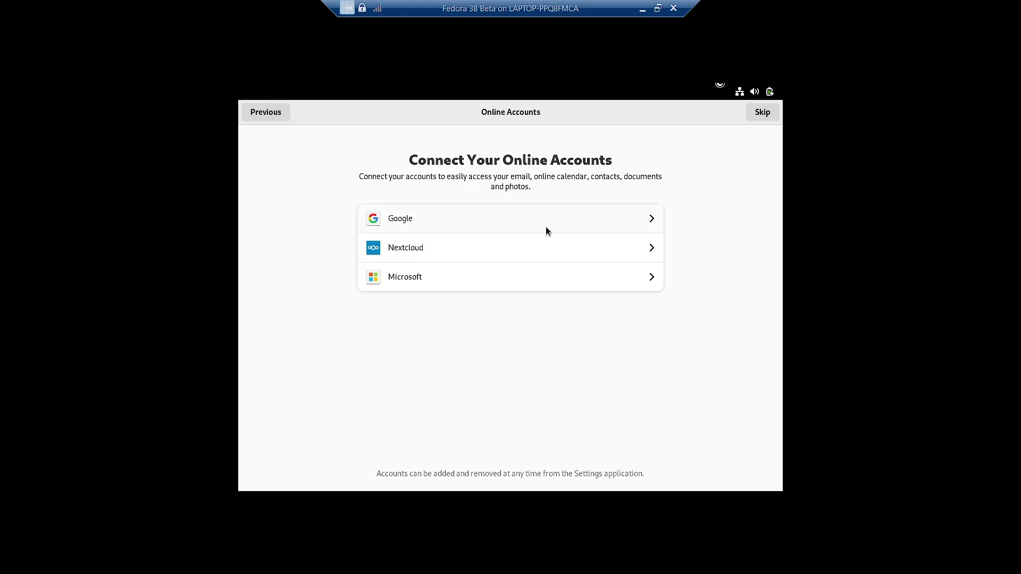
Step: Skip connecting online accounts and submit the new user's full name with the suggested username
left_click(760, 114)
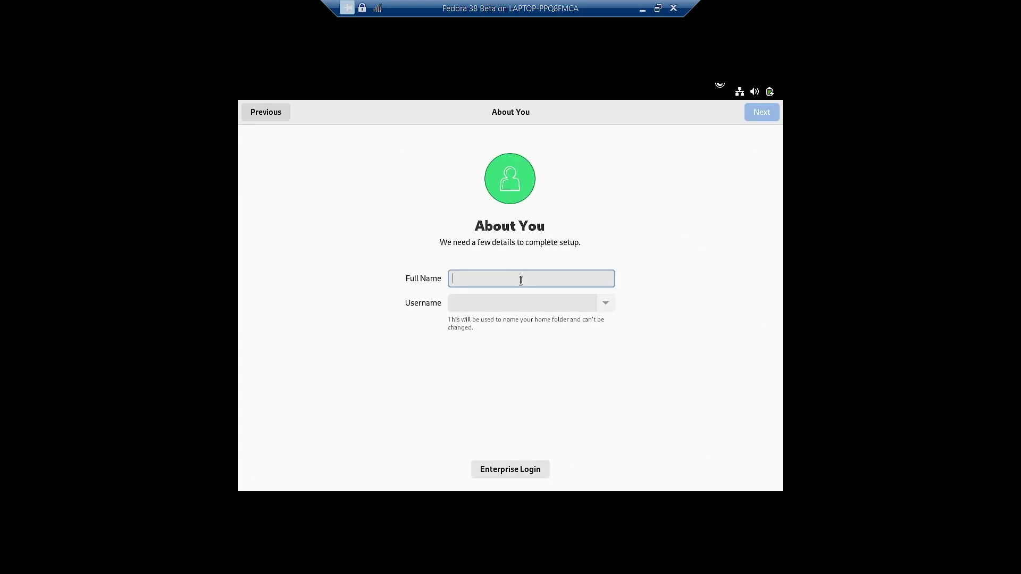
type("sam")
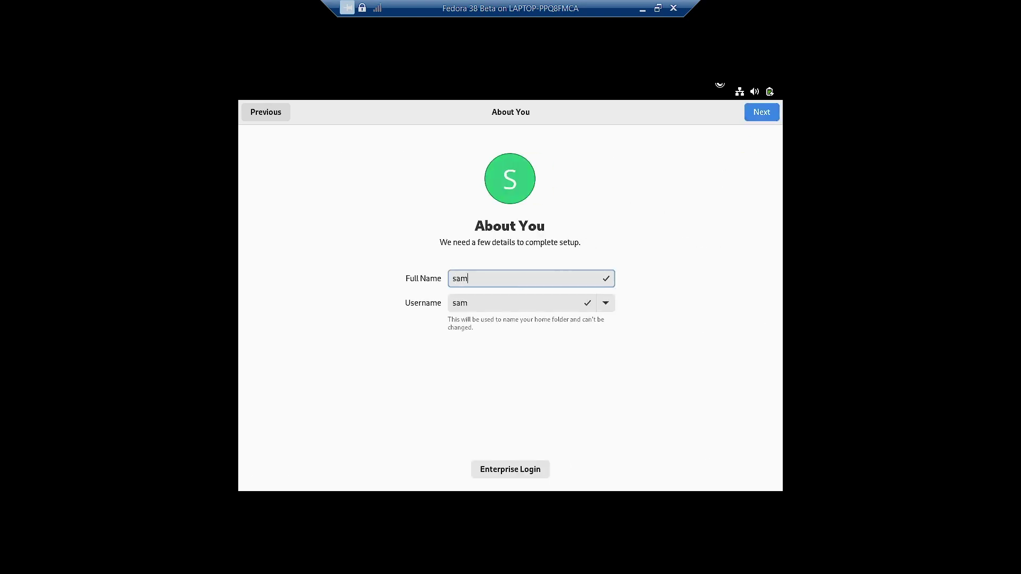
left_click(760, 111)
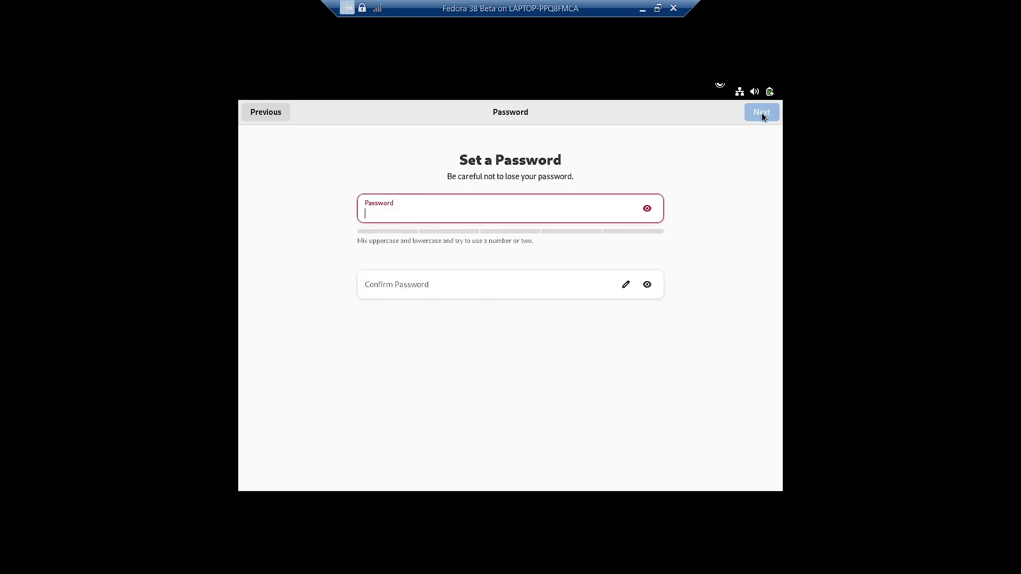
Step: Enter and confirm the new account's password, then submit it
type("••••••")
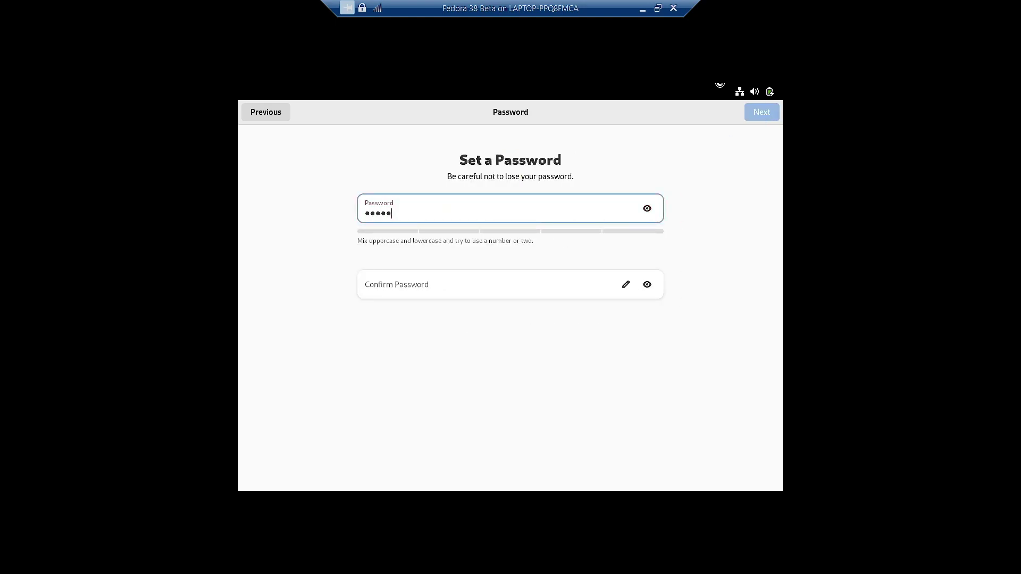
left_click(454, 289)
type("•••")
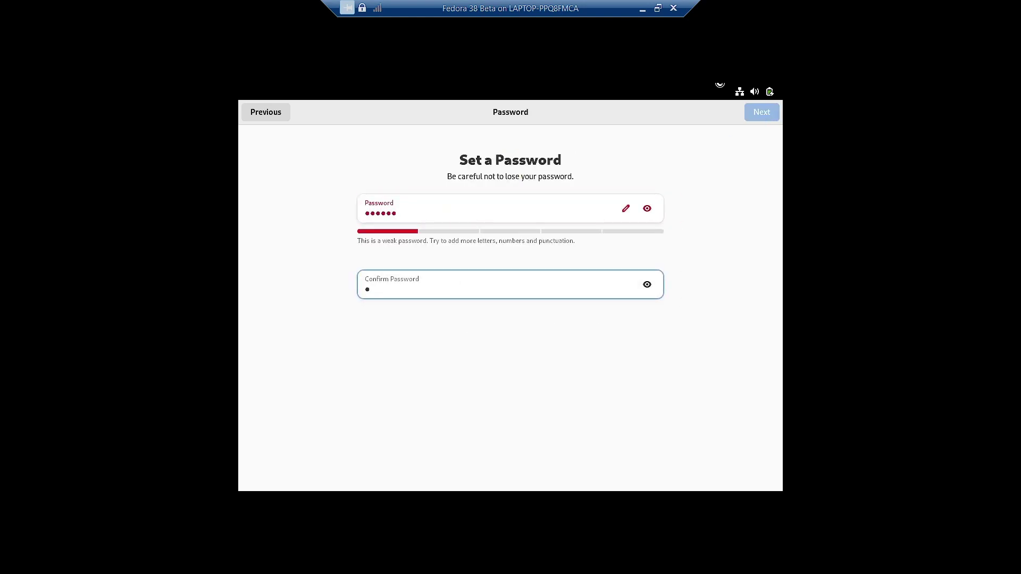
type("••")
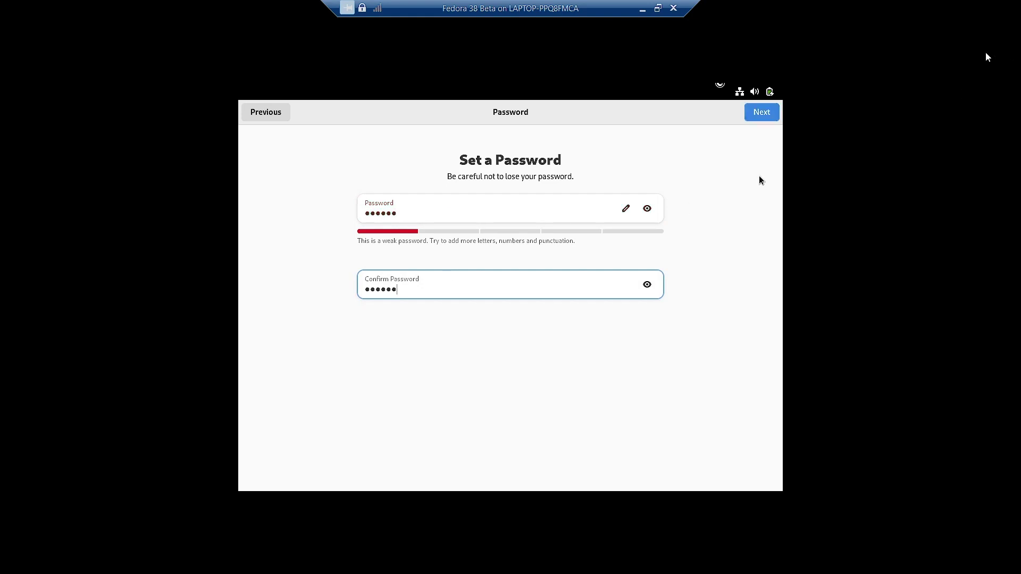
left_click(762, 114)
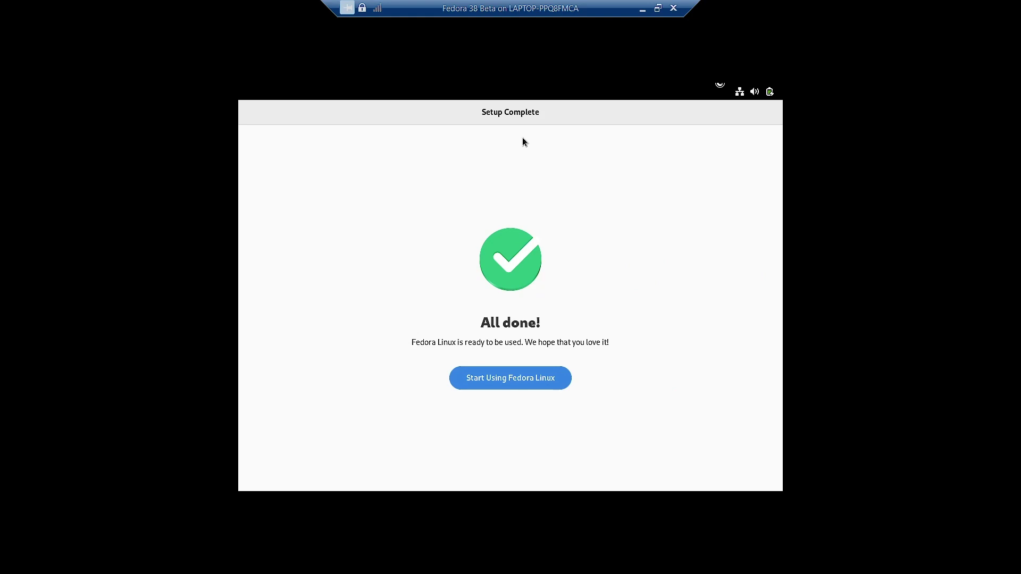
Step: Finish the initial setup and start the GNOME 44 tour, advancing to the Get an Overview page
left_click(516, 381)
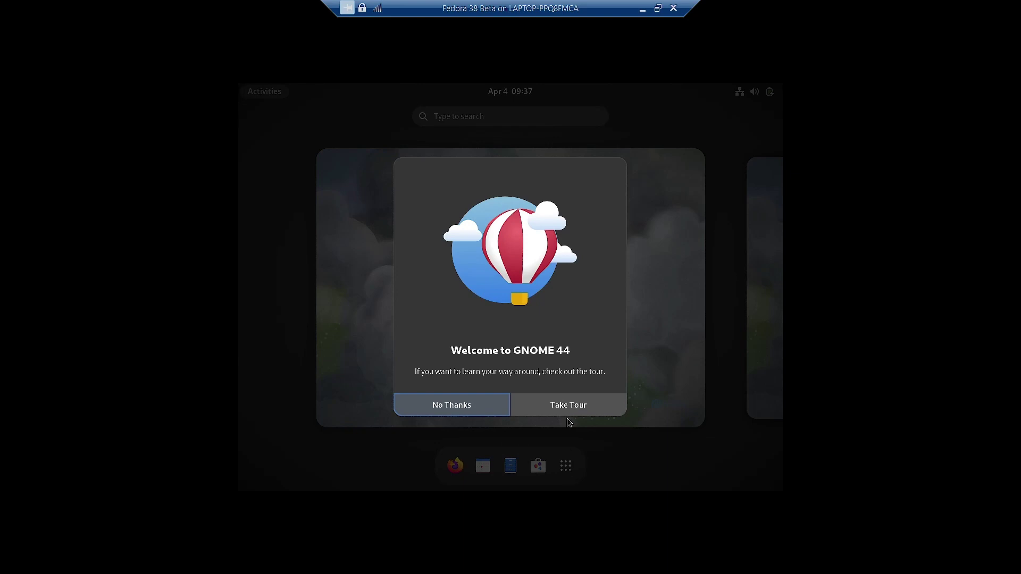
left_click(566, 407)
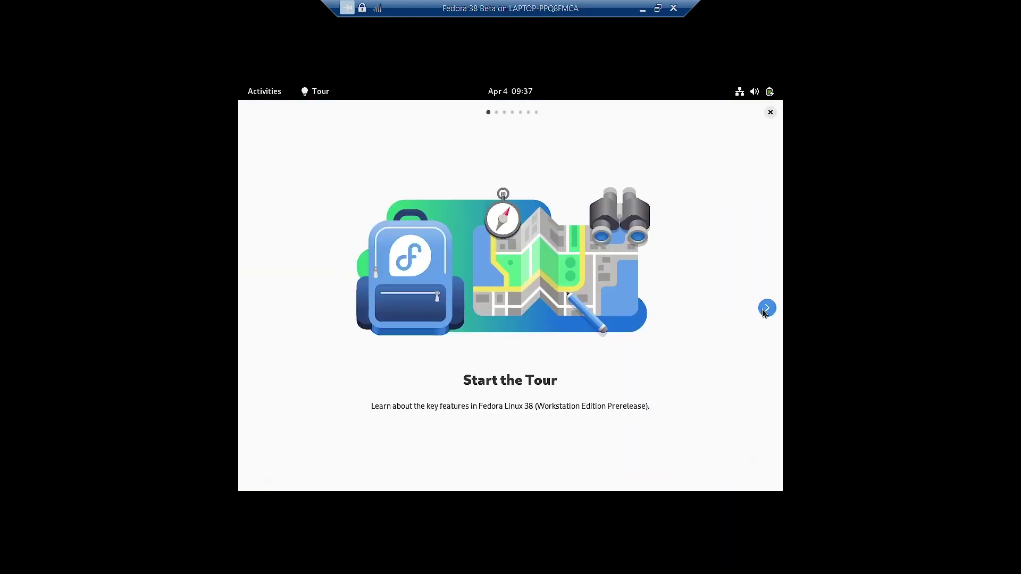
left_click(766, 308)
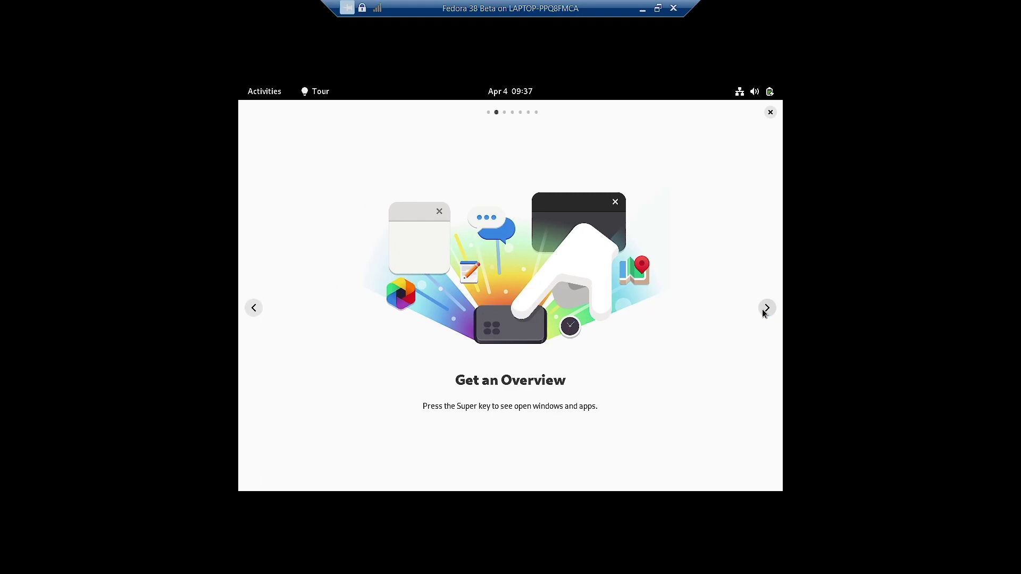
Step: Open the Displays page of the Settings app from the application overview
key("super")
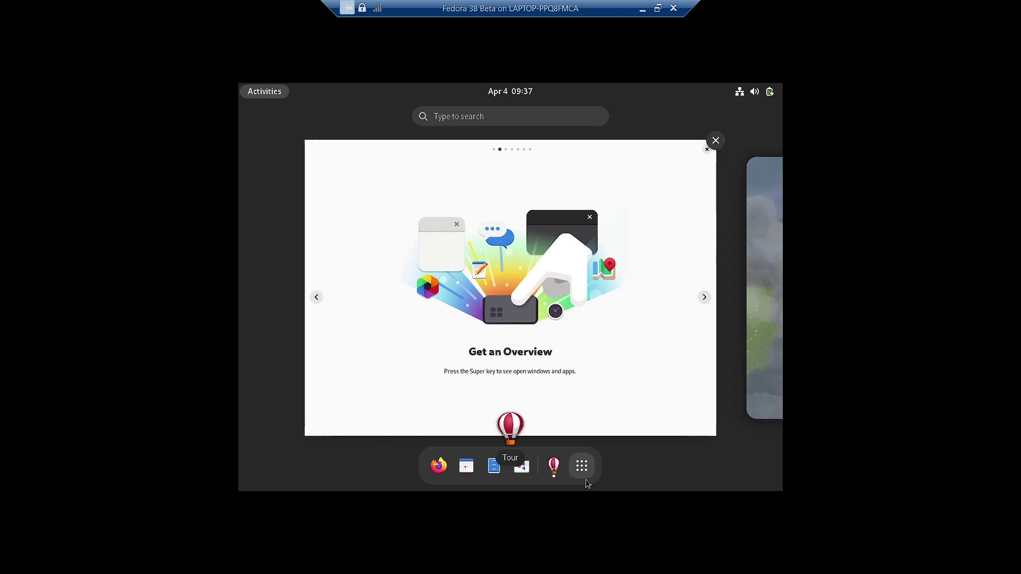
left_click(582, 466)
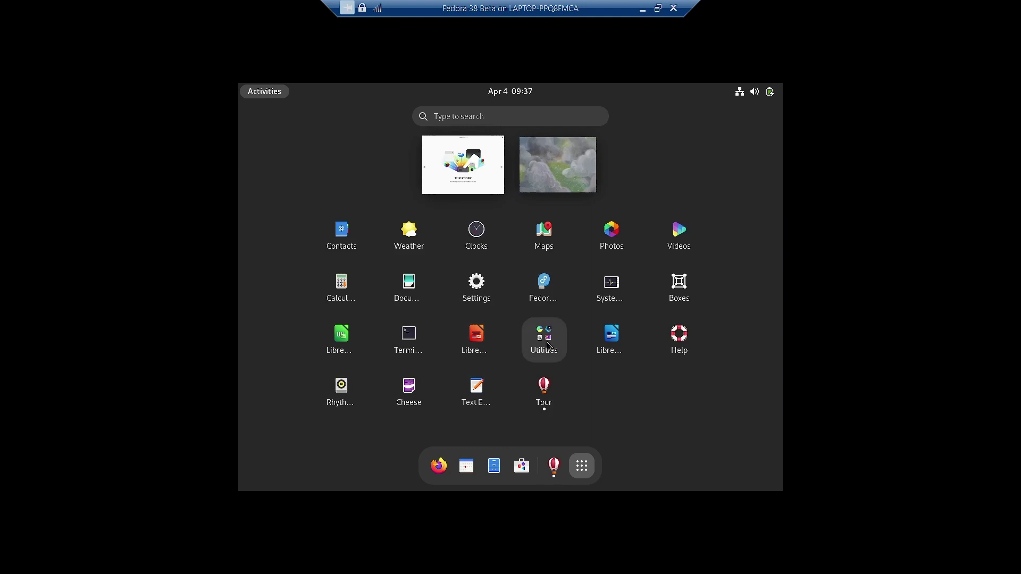
left_click(482, 292)
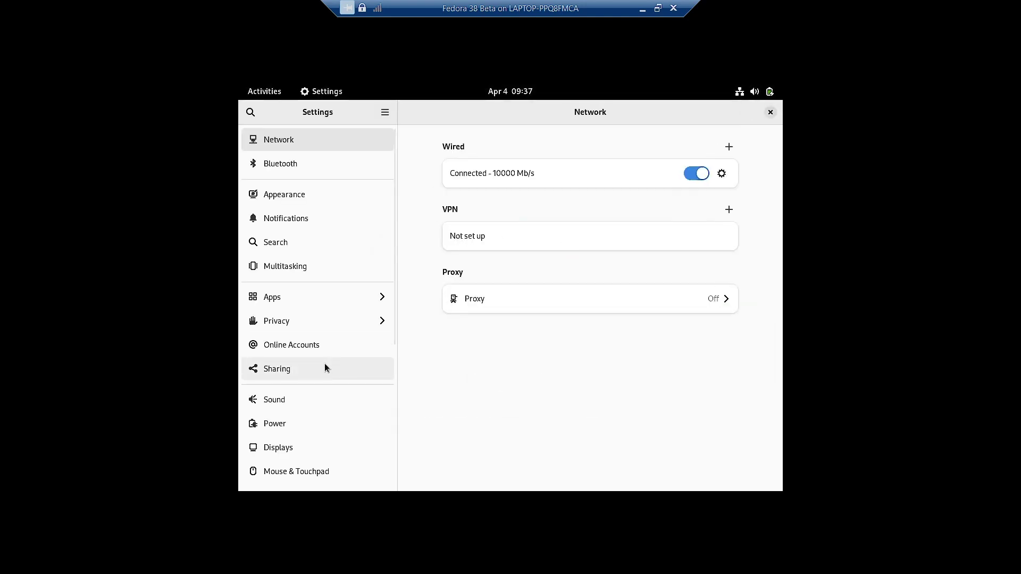
scroll(325, 407, "down", 2)
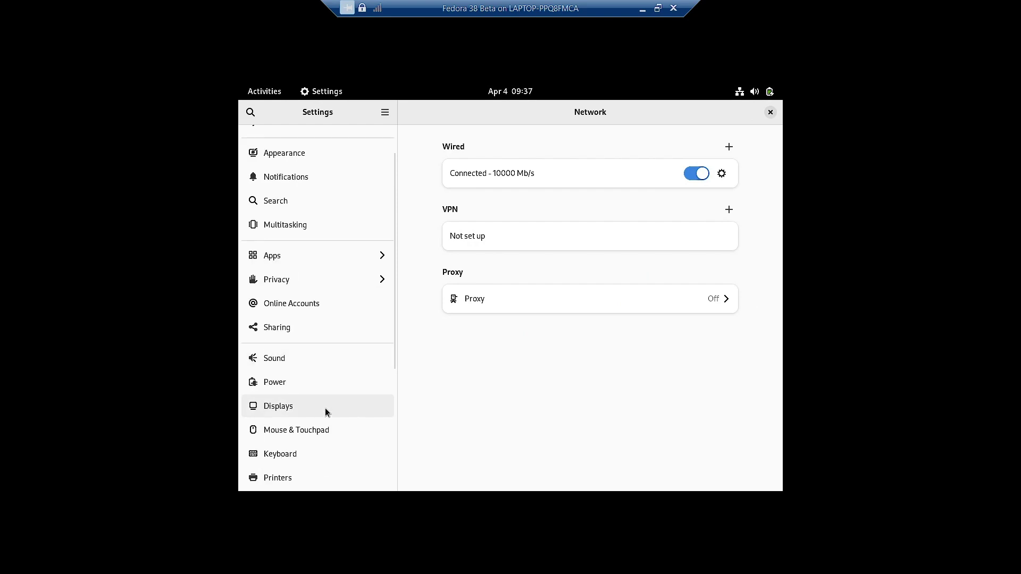
left_click(310, 407)
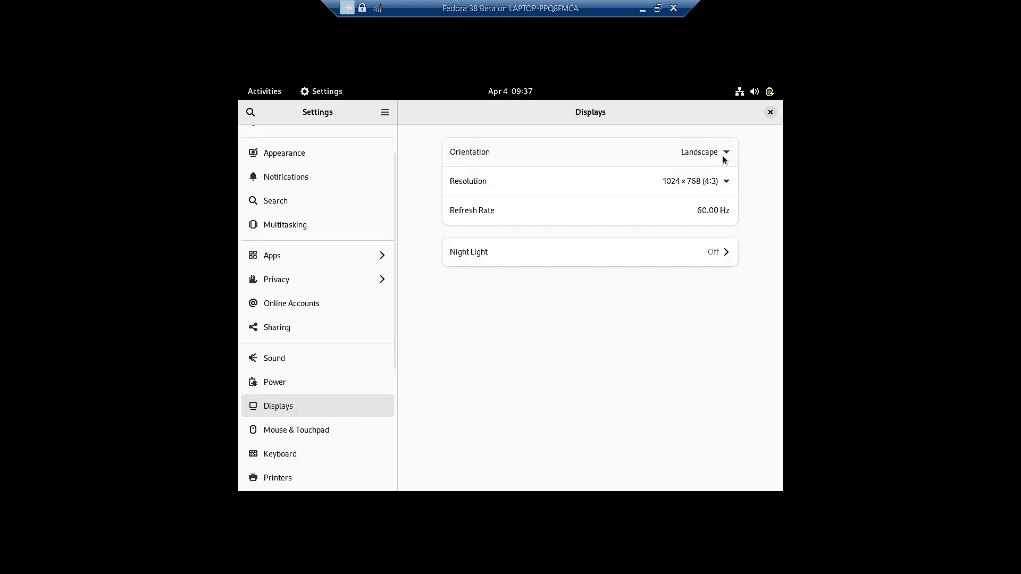
Step: Set the display resolution to 1920 × 1080 (16:9), keep the change and close Settings
left_click(717, 181)
scroll(714, 222, "up", 3)
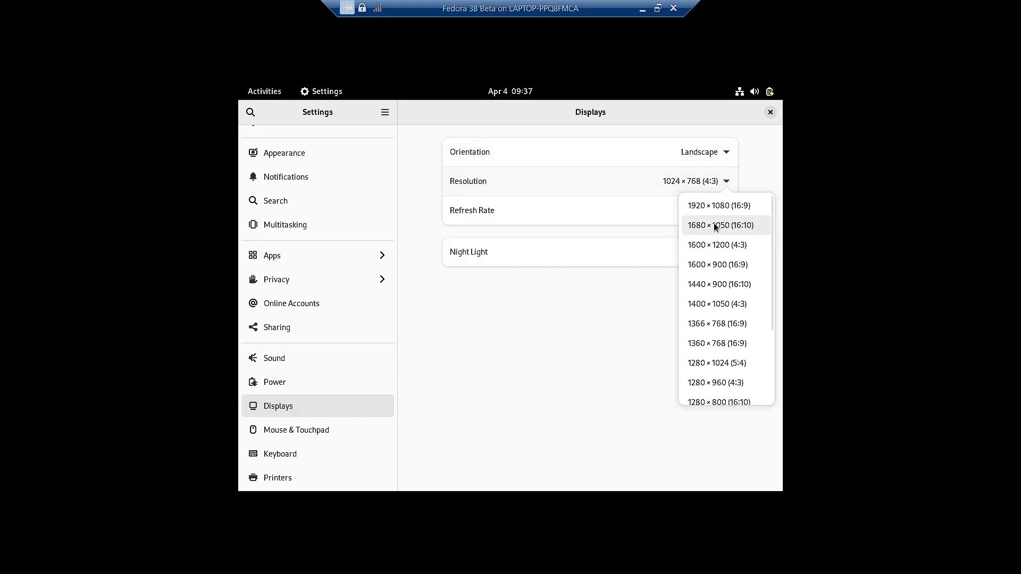
left_click(719, 207)
left_click(747, 113)
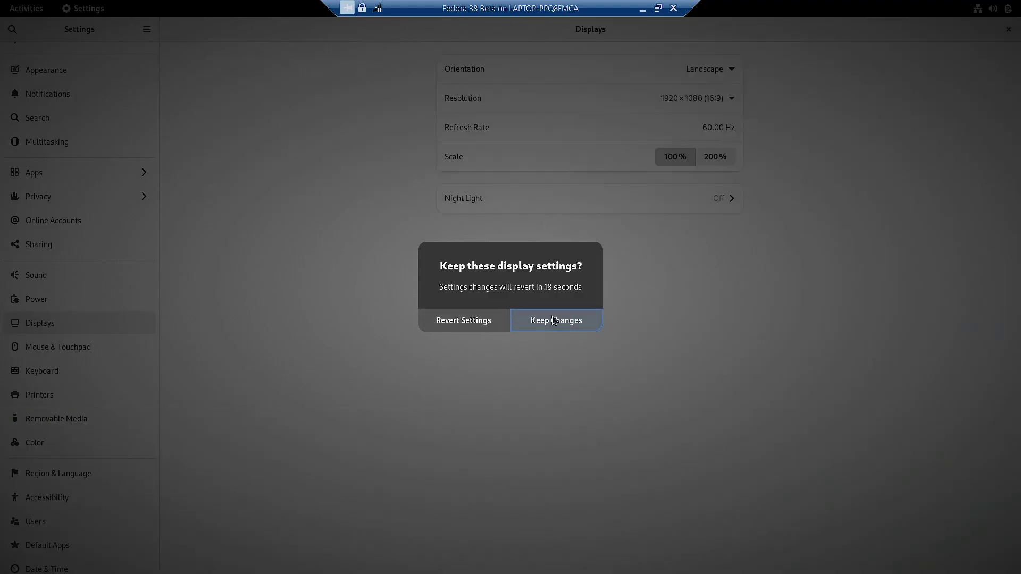
left_click(552, 319)
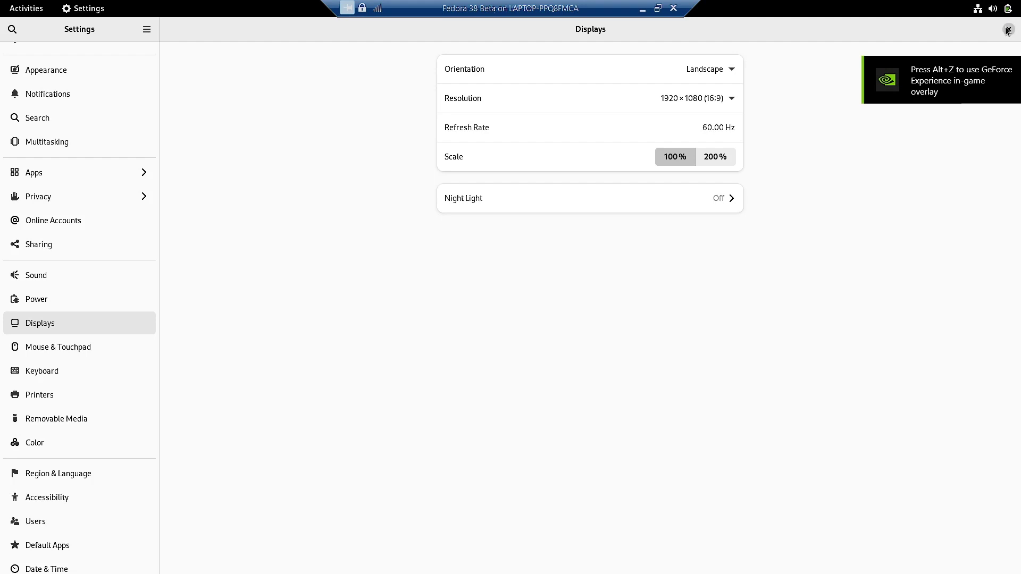
left_click(1006, 29)
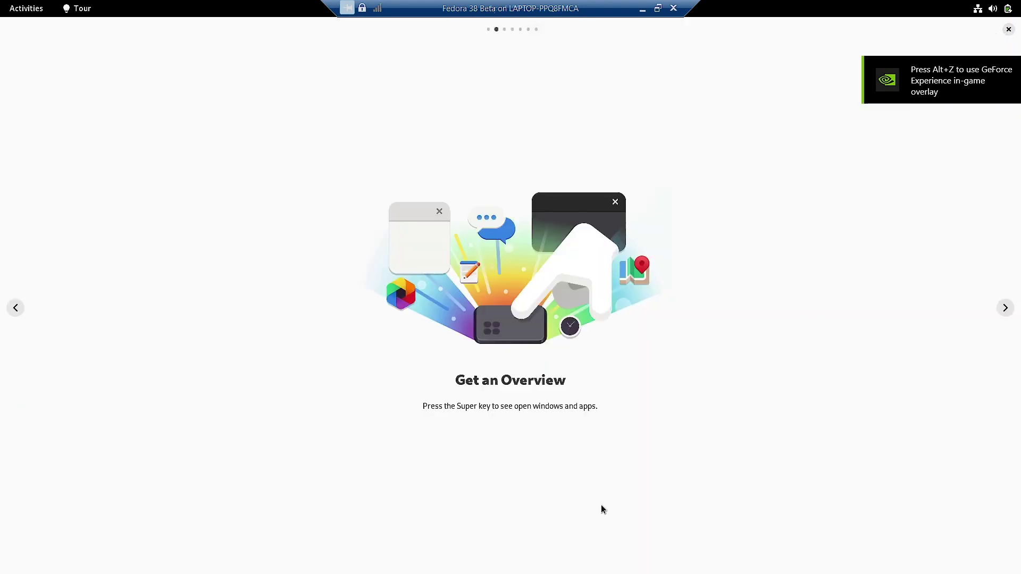
Step: Read through the tour pages on searching, workspaces and touchpad gestures, up to Left/Right for Workspaces
left_click(1006, 307)
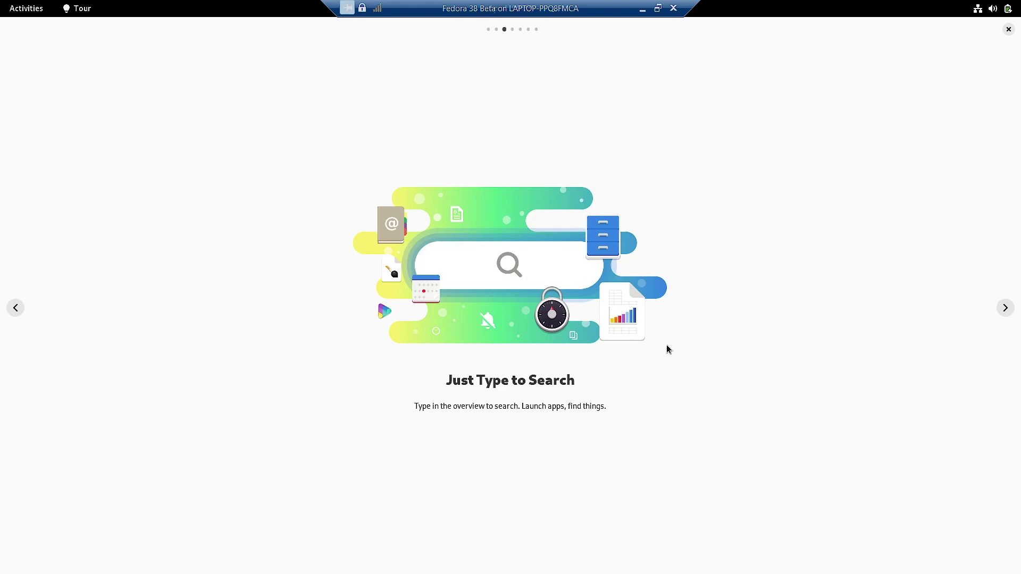
scroll(748, 309, "up", 2)
scroll(749, 309, "up", 2)
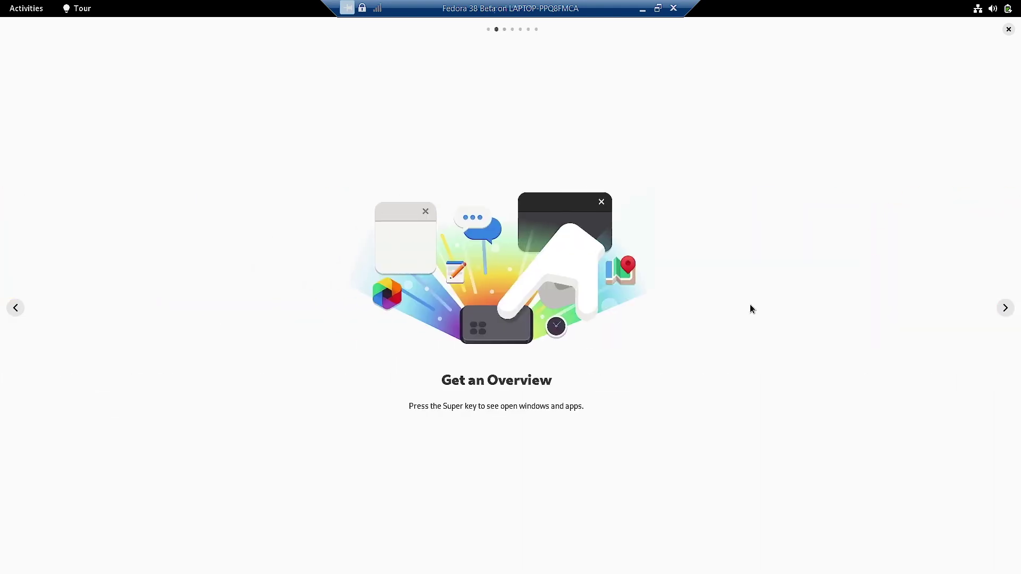
scroll(750, 308, "down", 1)
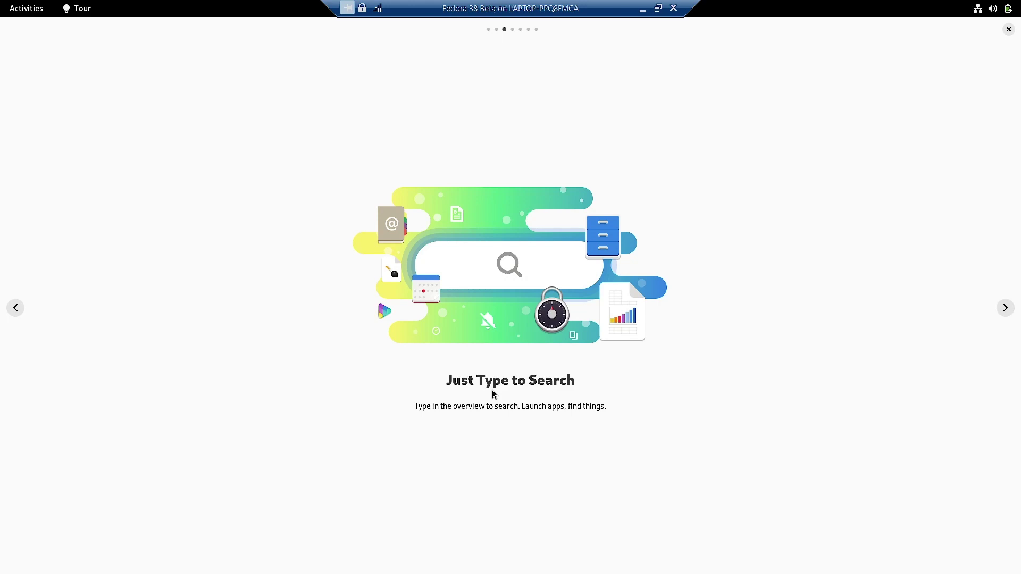
left_click(1004, 308)
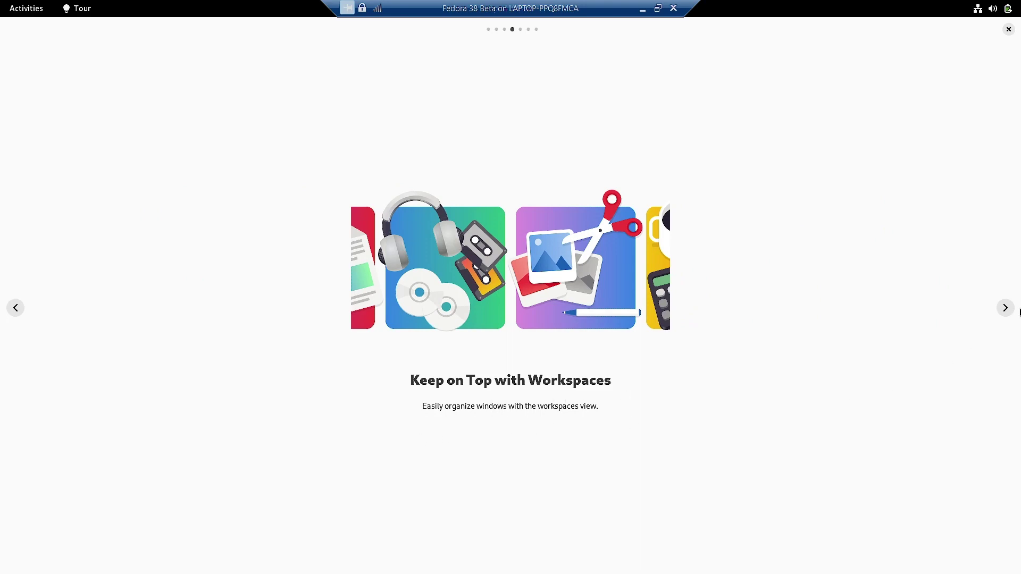
left_click(1008, 308)
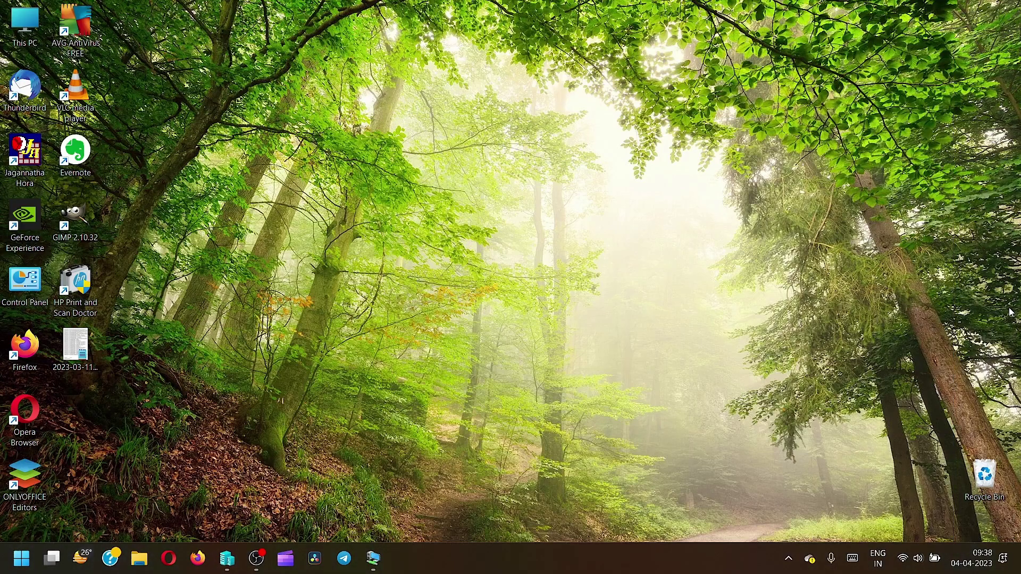
left_click(374, 558)
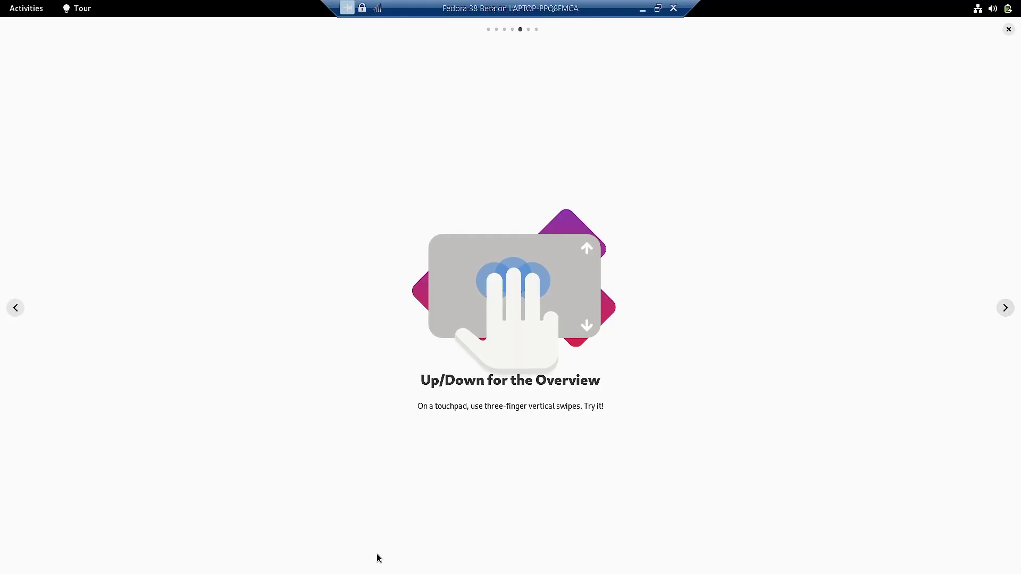
left_click(1006, 309)
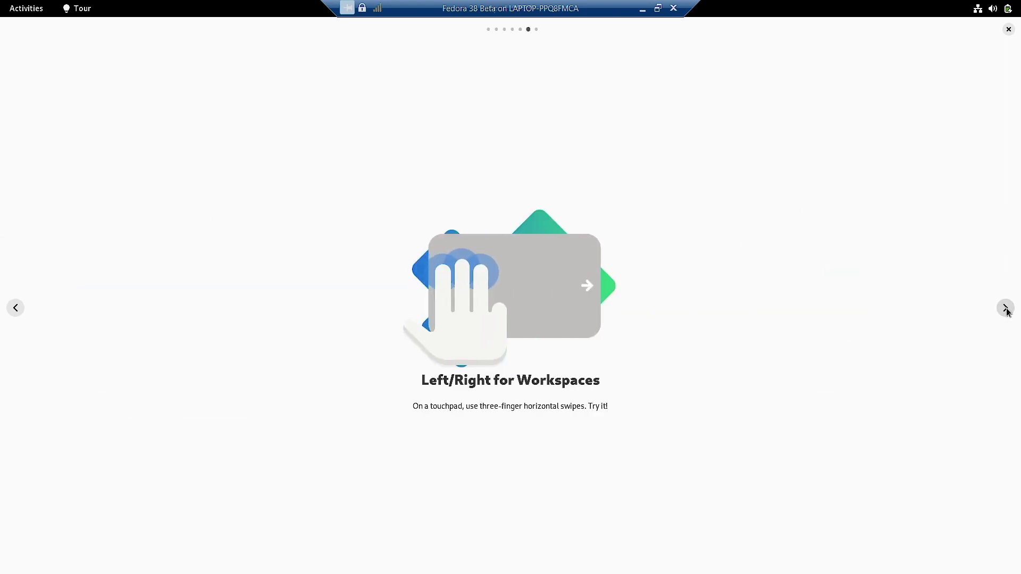
key("alt+Tab")
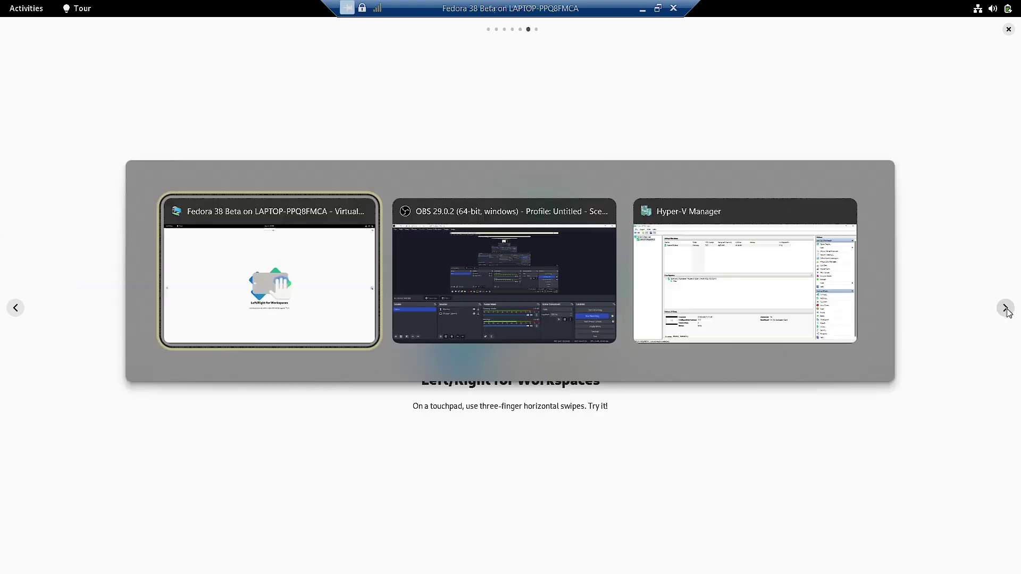
key("alt+shift+Tab")
key("alt+shift+Tab")
key("alt+shift+Tab")
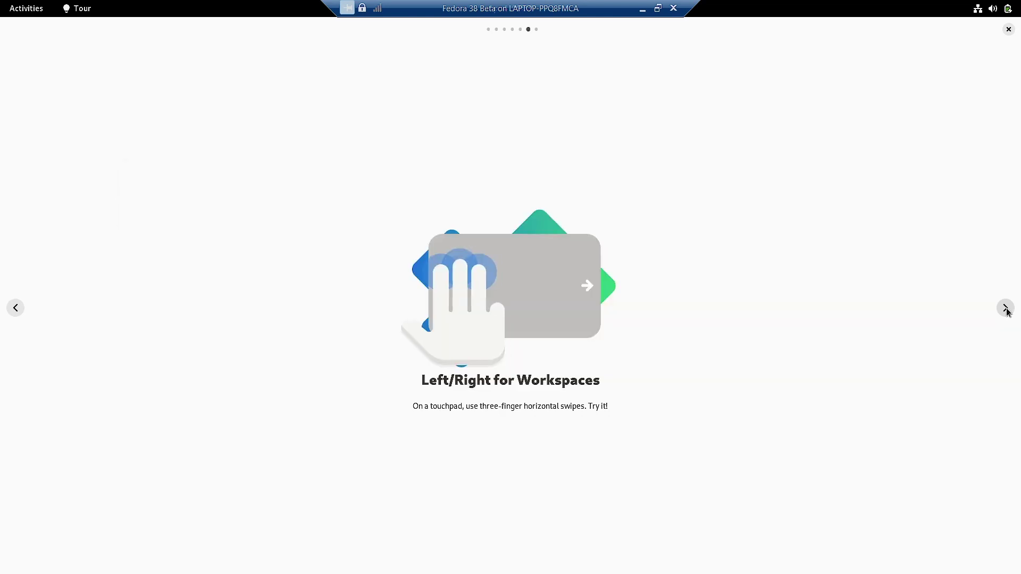
Step: Advance to the final tour page and close the tour
left_click(1006, 310)
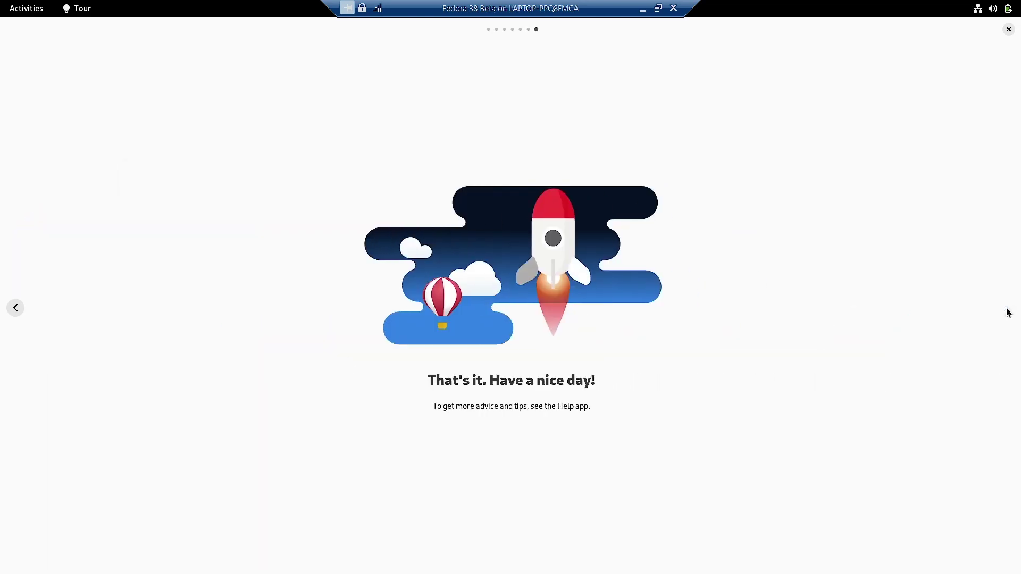
left_click(1009, 30)
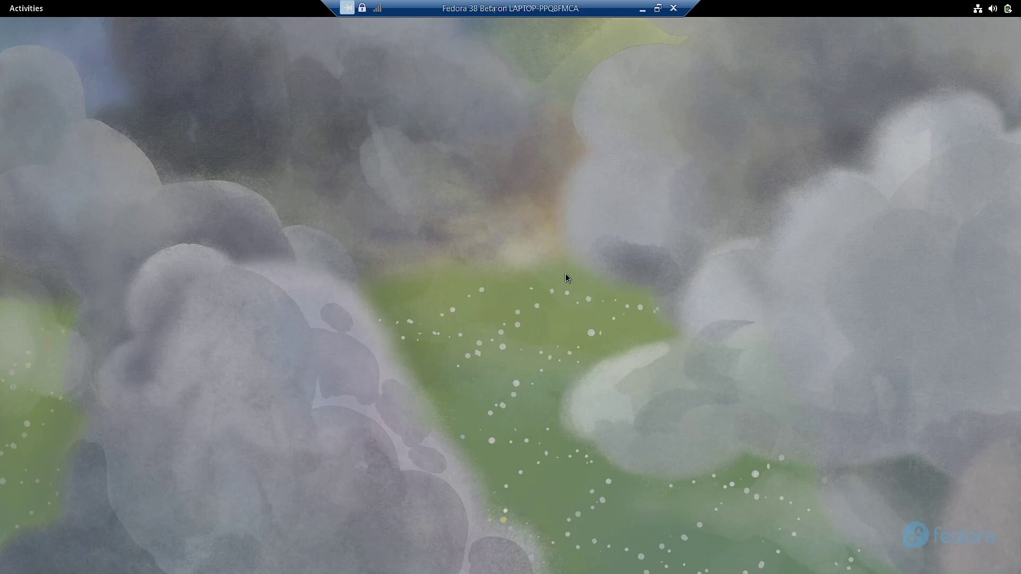
Step: View the Activities overview and return to the empty desktop
left_click(24, 14)
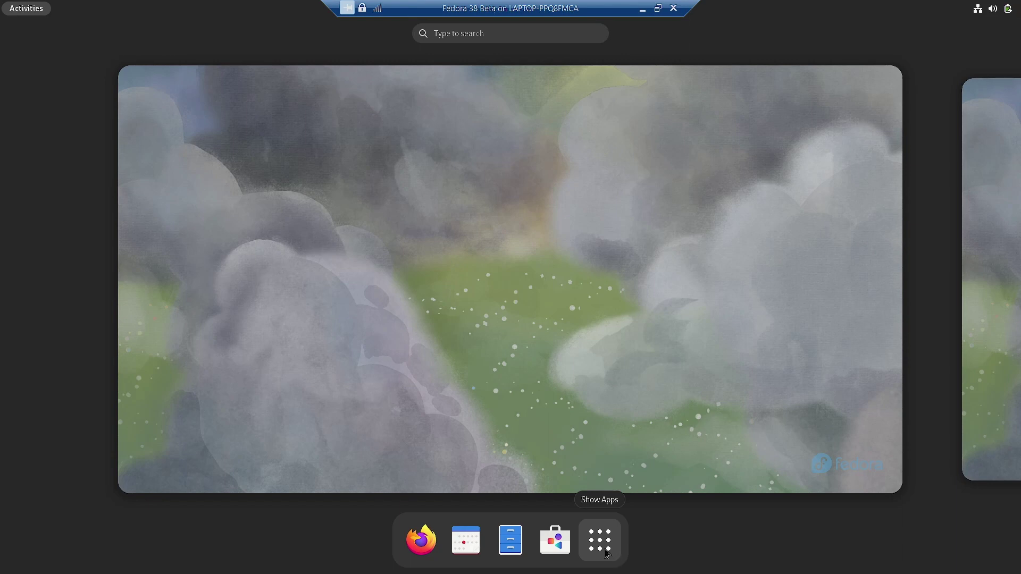
left_click(598, 342)
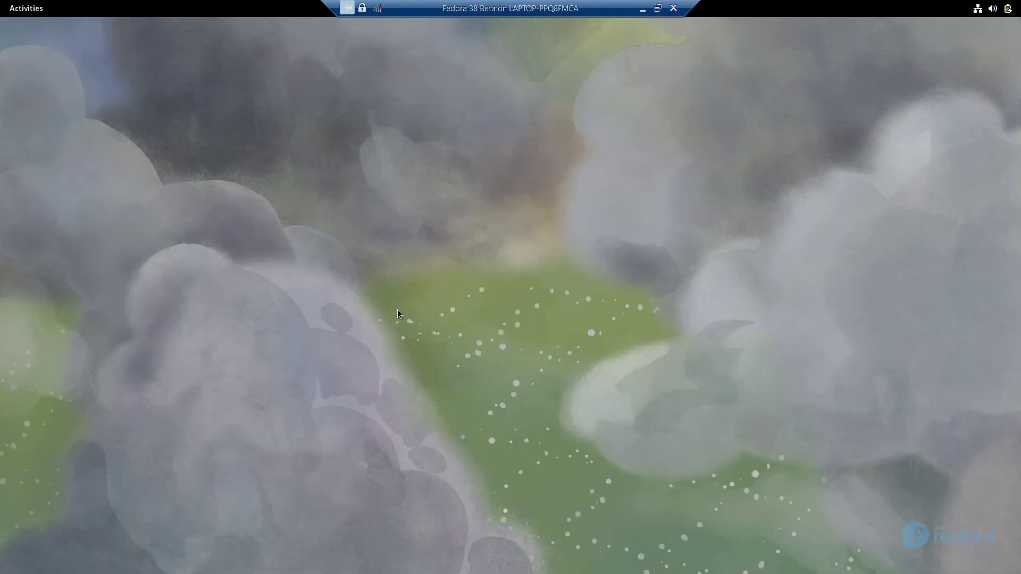
Step: Open the screenshot tool over the Activities overview, switch the capture area to the whole screen, and close it without capturing
left_click(18, 13)
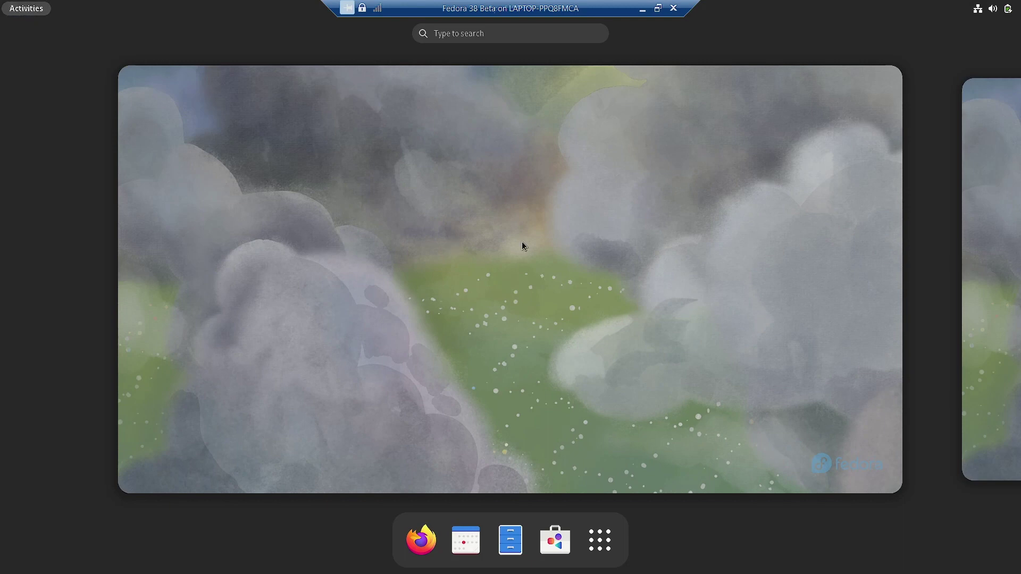
left_click(987, 12)
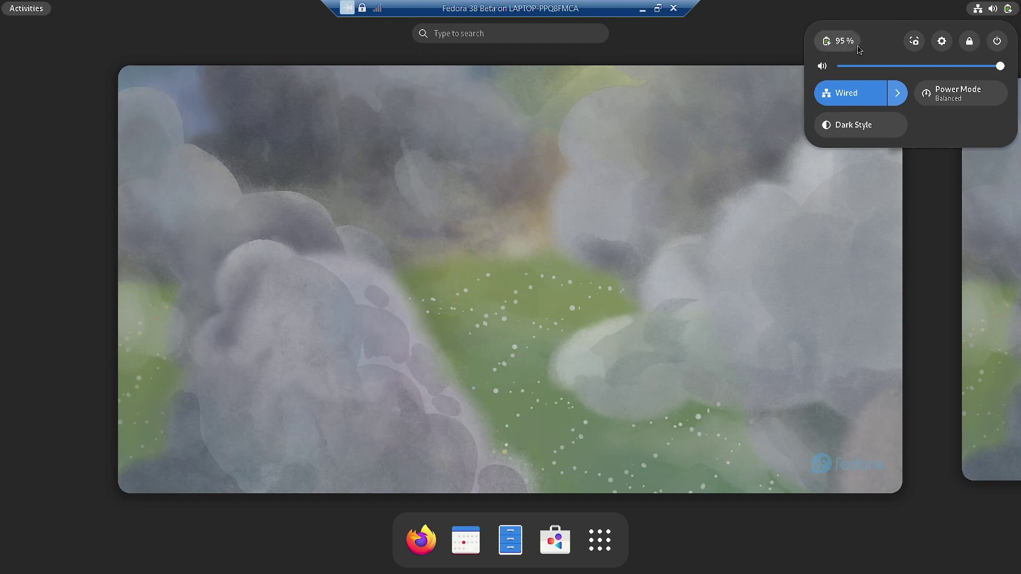
left_click(915, 41)
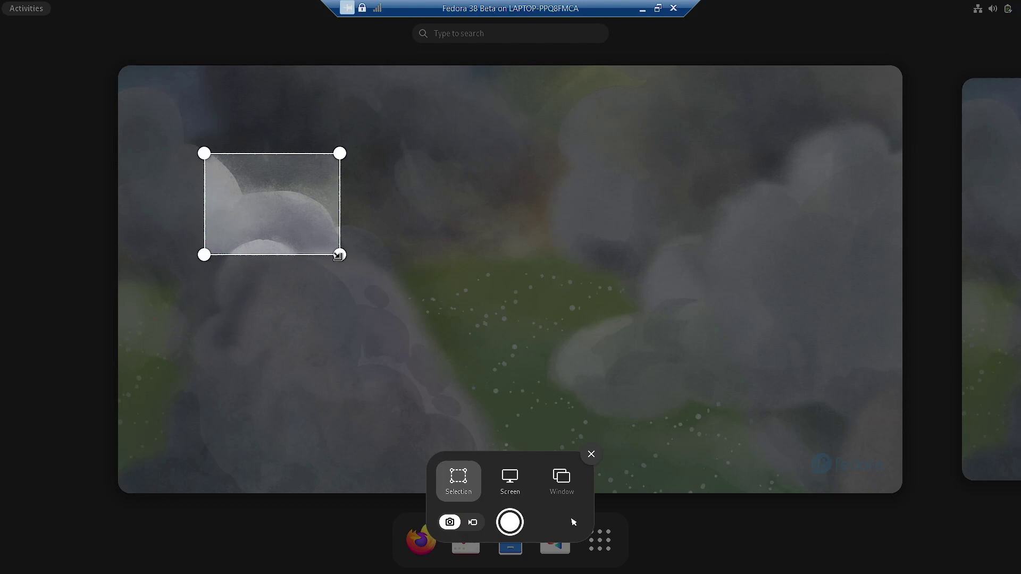
left_click(514, 485)
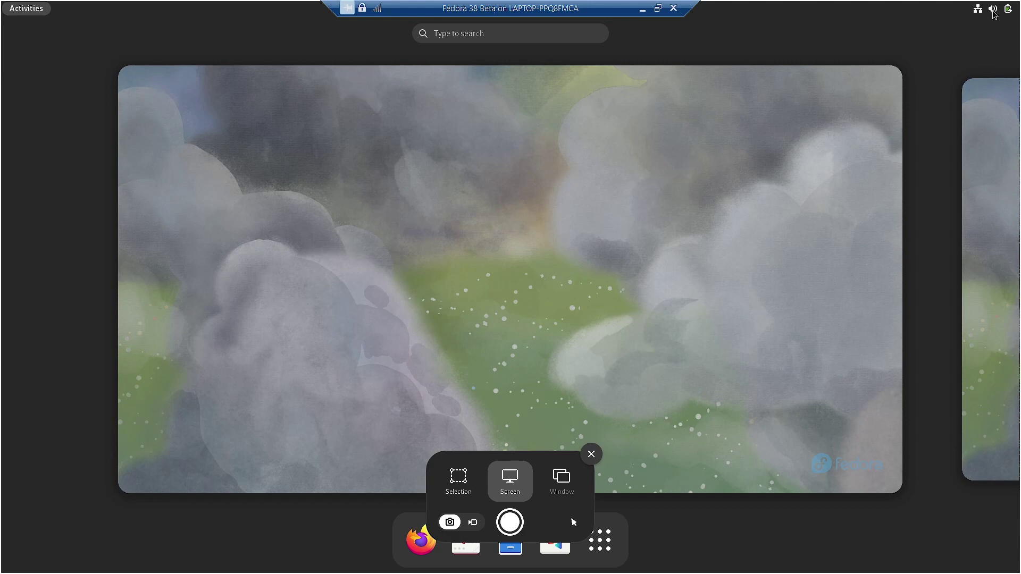
left_click(591, 454)
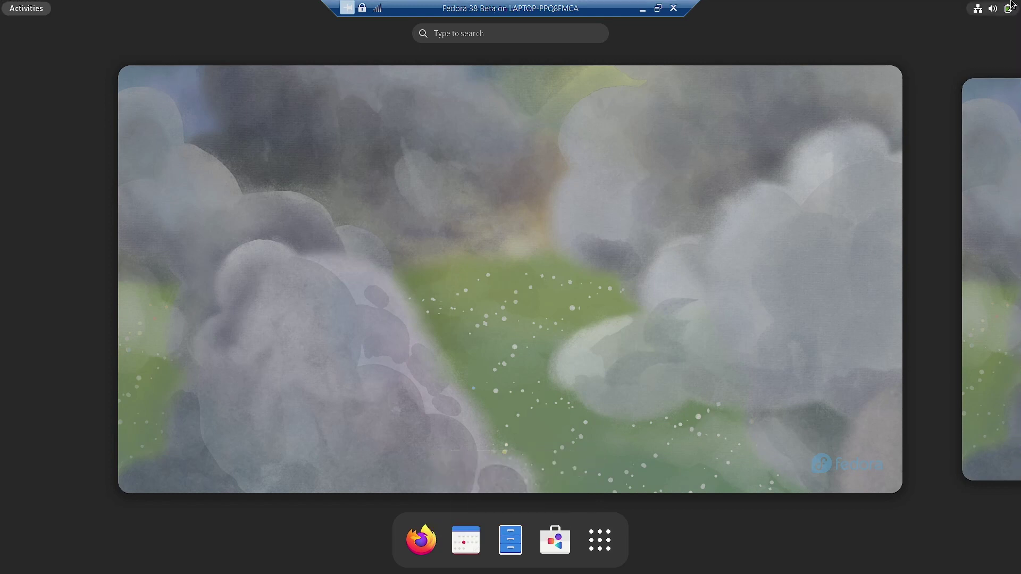
Step: Open Settings from the overview and return to the Activities overview
left_click(990, 12)
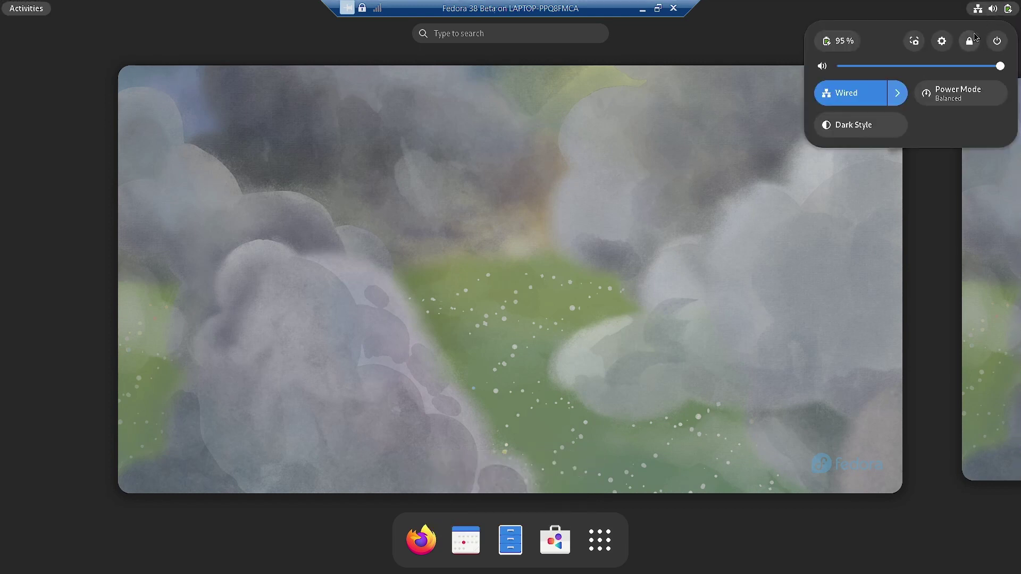
left_click(942, 41)
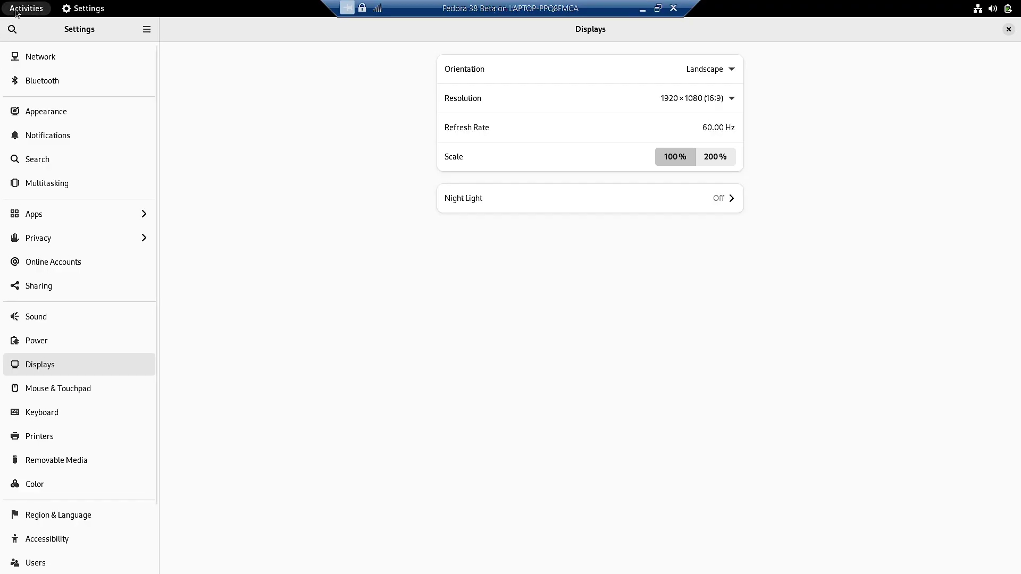
left_click(16, 11)
Step: Lock the screen, bring up the unlock prompt and submit the account password
left_click(992, 9)
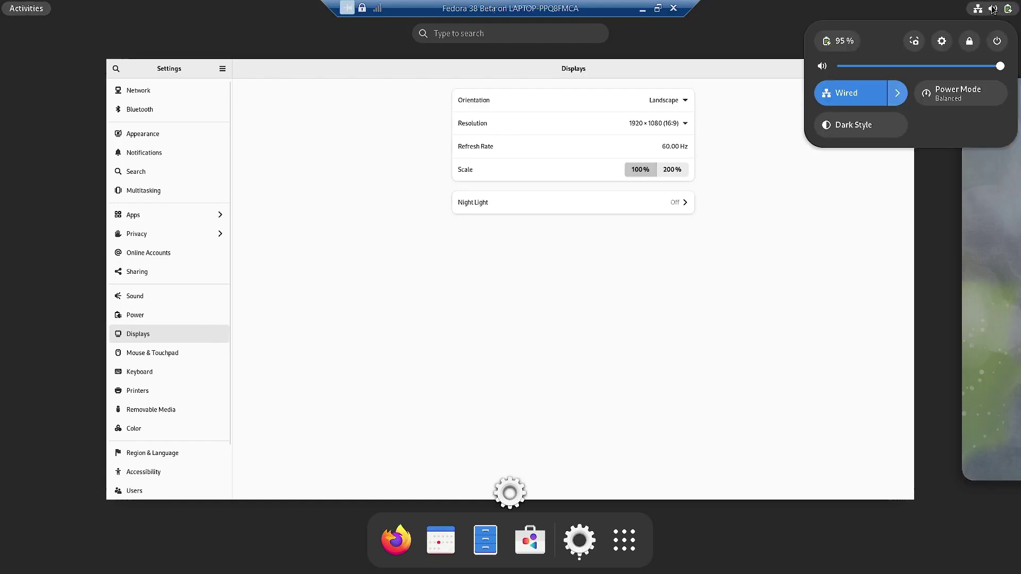
left_click(969, 42)
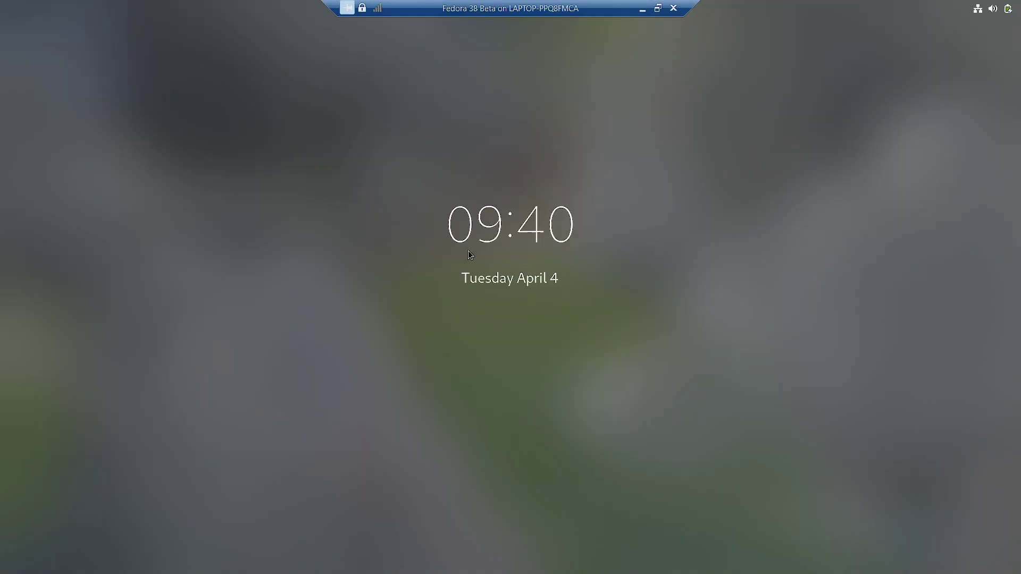
left_click(468, 251)
type("••")
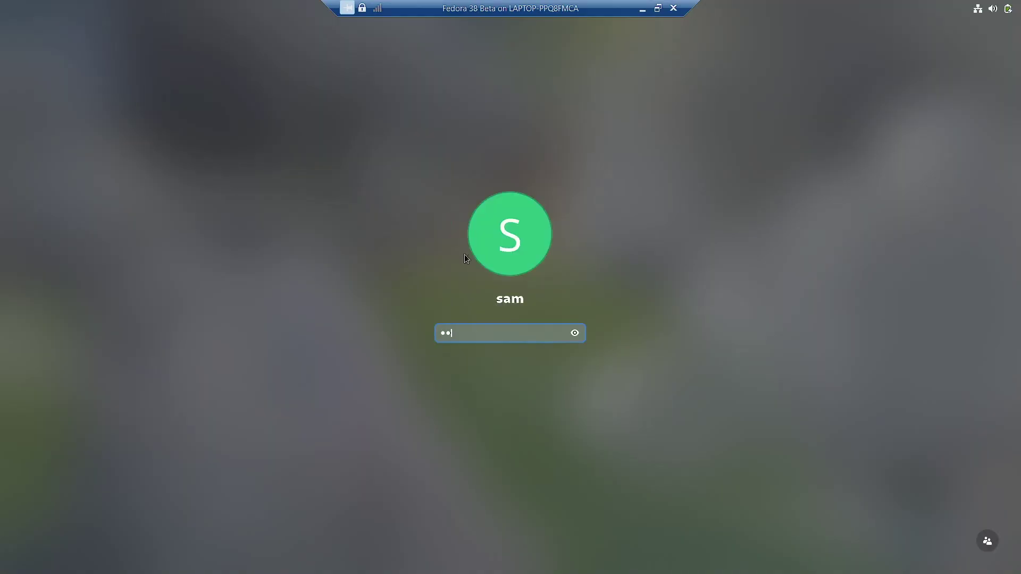
type("••••")
key("Return")
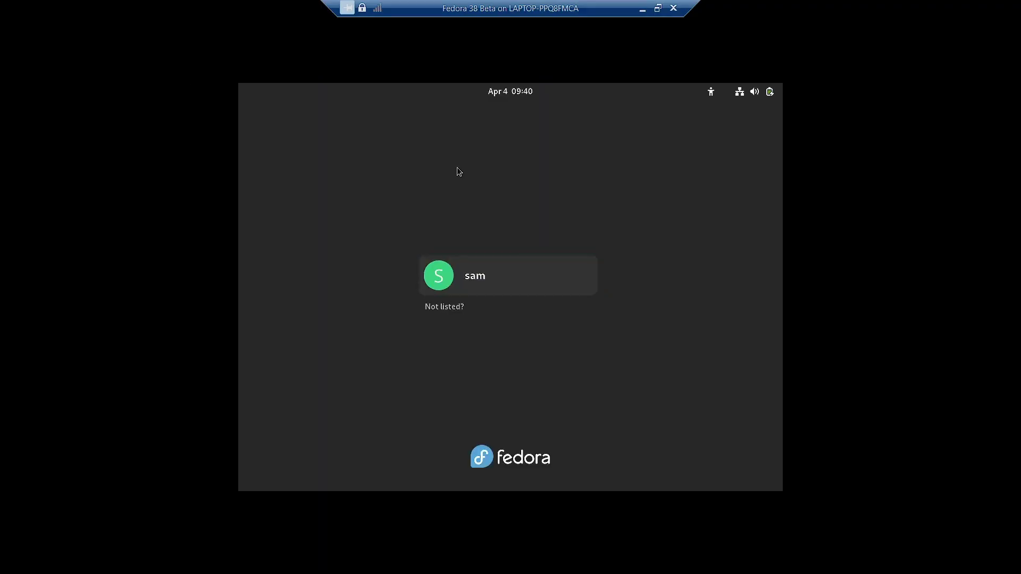
Step: Choose the user account on the login screen and look over the accessibility options and system status controls
left_click(514, 285)
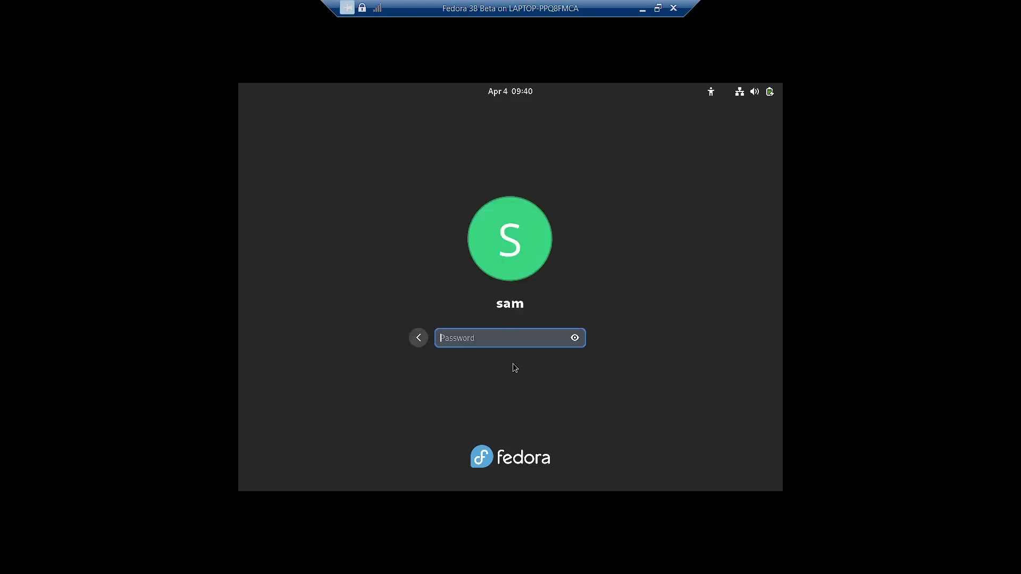
left_click(712, 92)
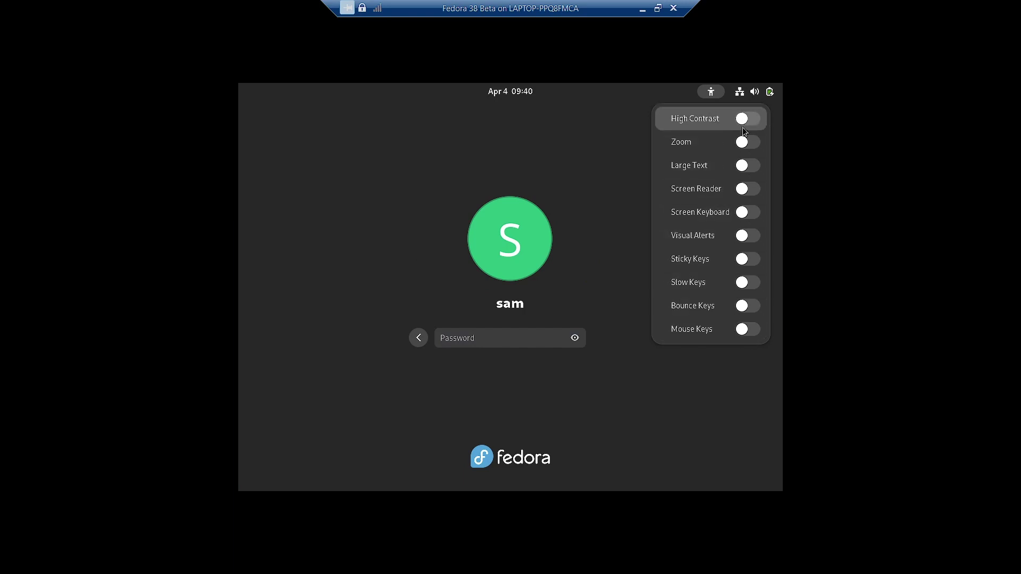
left_click(741, 93)
left_click(742, 96)
left_click(743, 98)
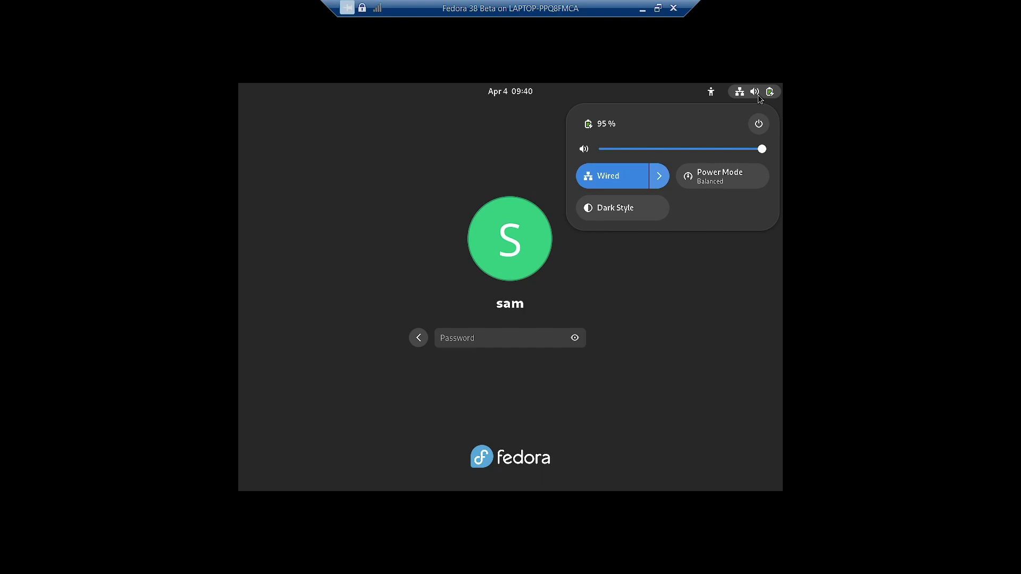
Step: Enter the account password on the login screen and return to the desktop session
left_click(473, 338)
type("a")
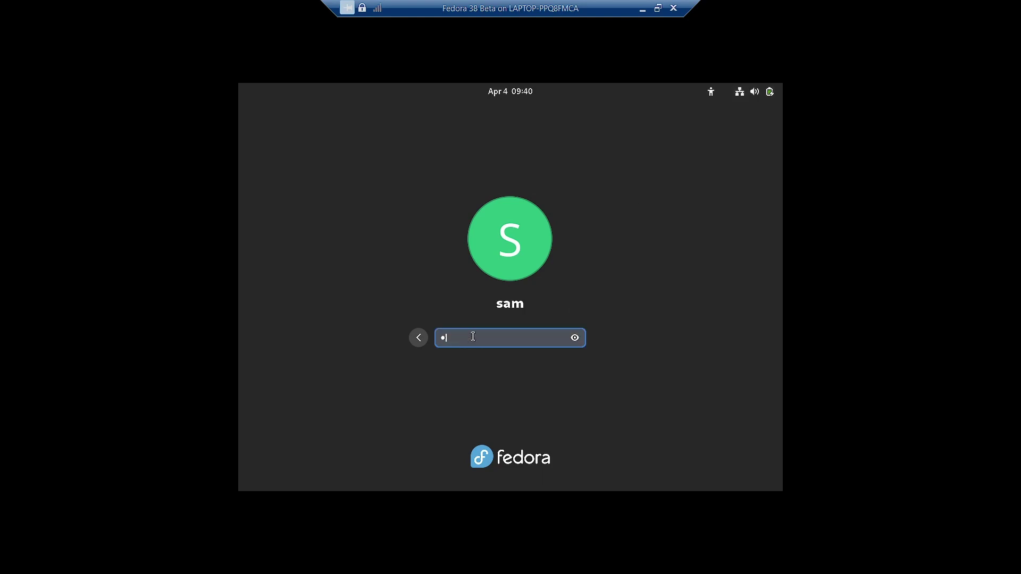
type("aaaa")
type("a")
key("Return")
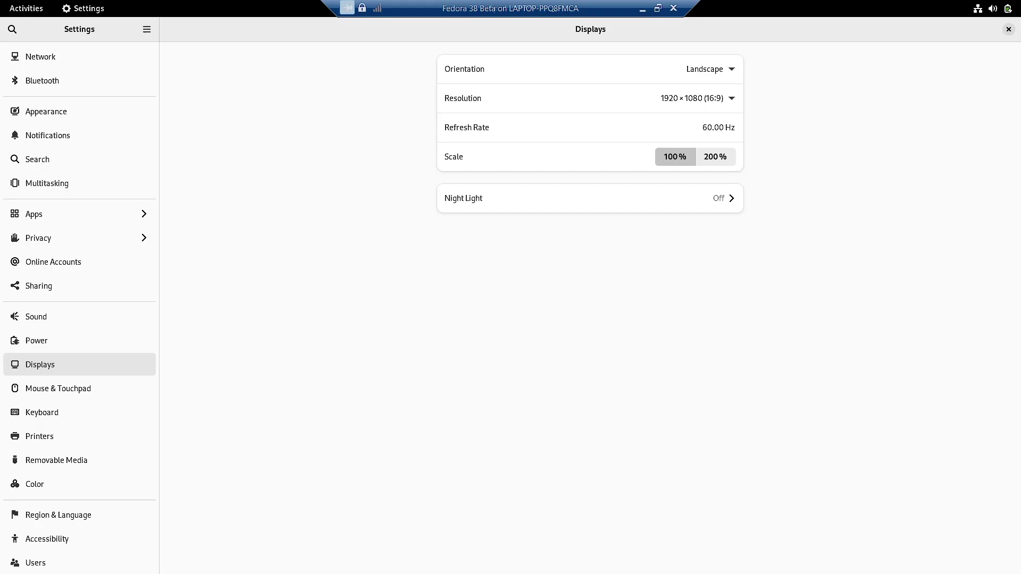
Step: Set the power mode to Power Saver
left_click(992, 8)
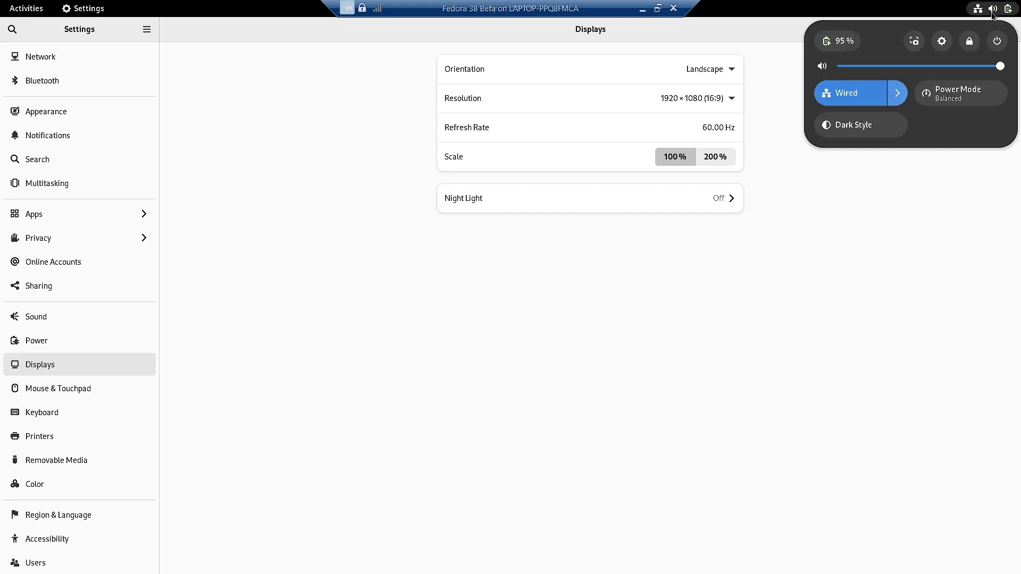
left_click(968, 96)
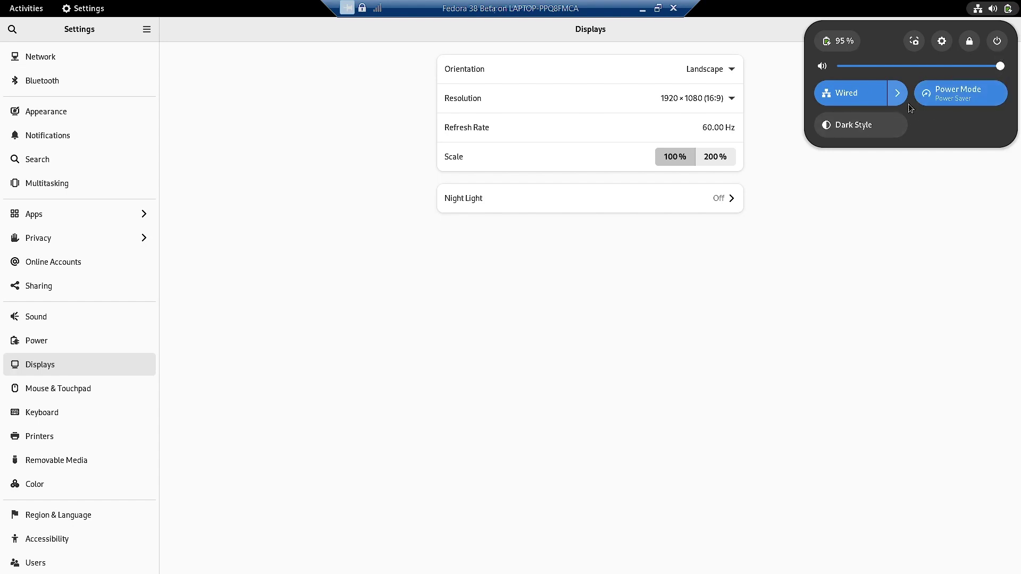
Step: Try Dark Style on the open Settings window and switch back to the light style
left_click(857, 129)
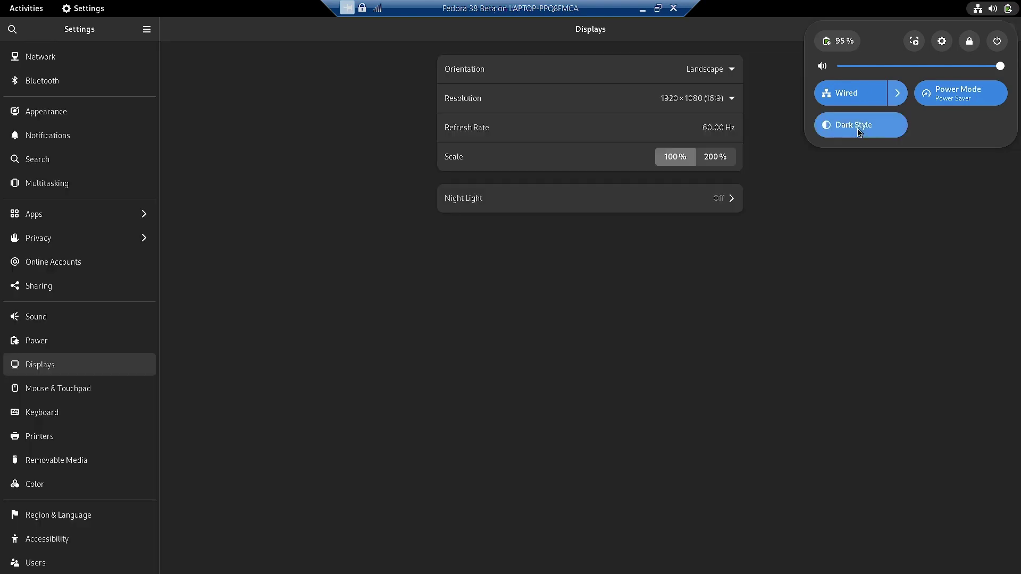
left_click(857, 128)
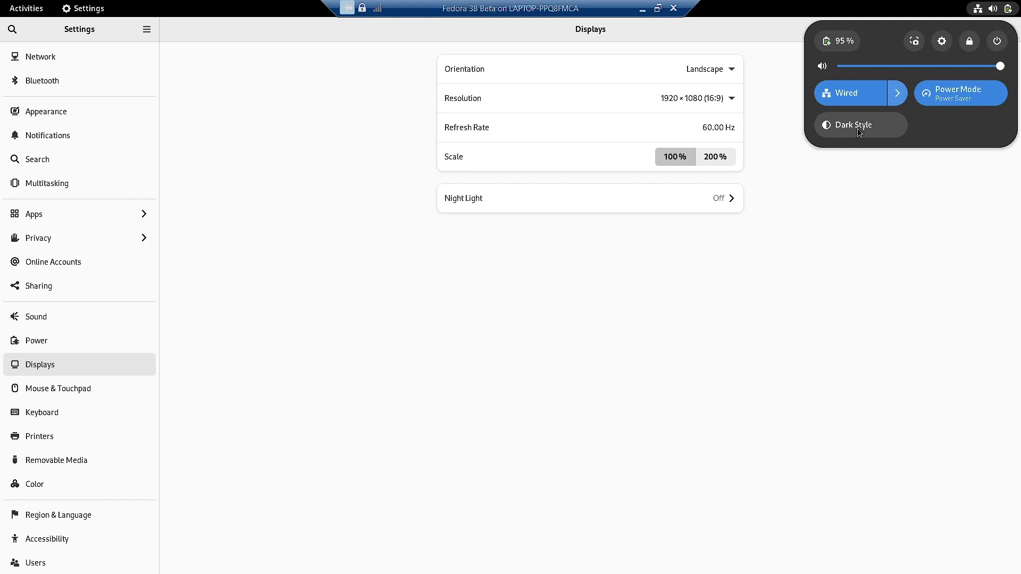
left_click(857, 129)
left_click(856, 130)
Step: View the suspend, restart, power-off and log-out options and close the system controls
left_click(997, 41)
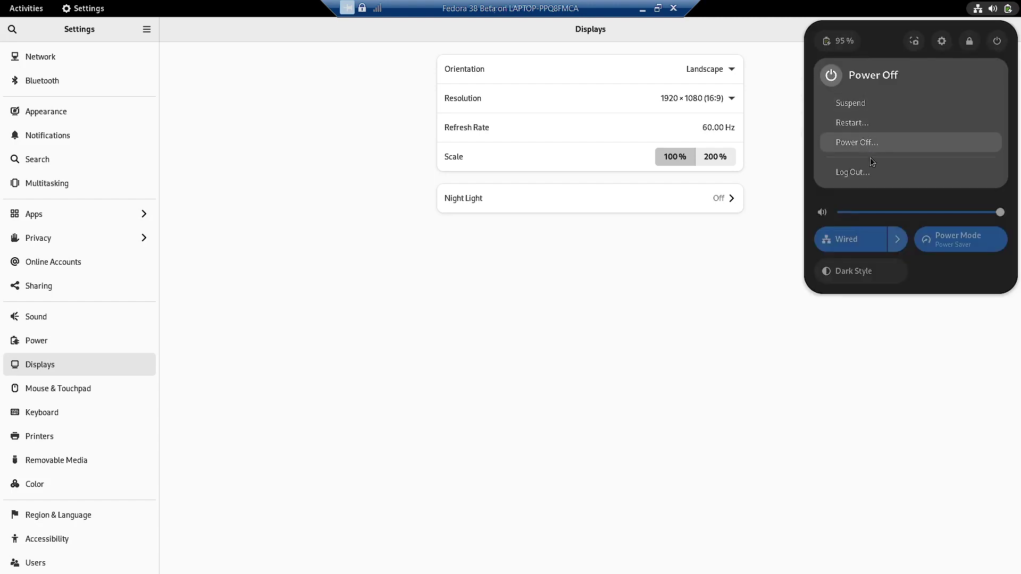
left_click(766, 286)
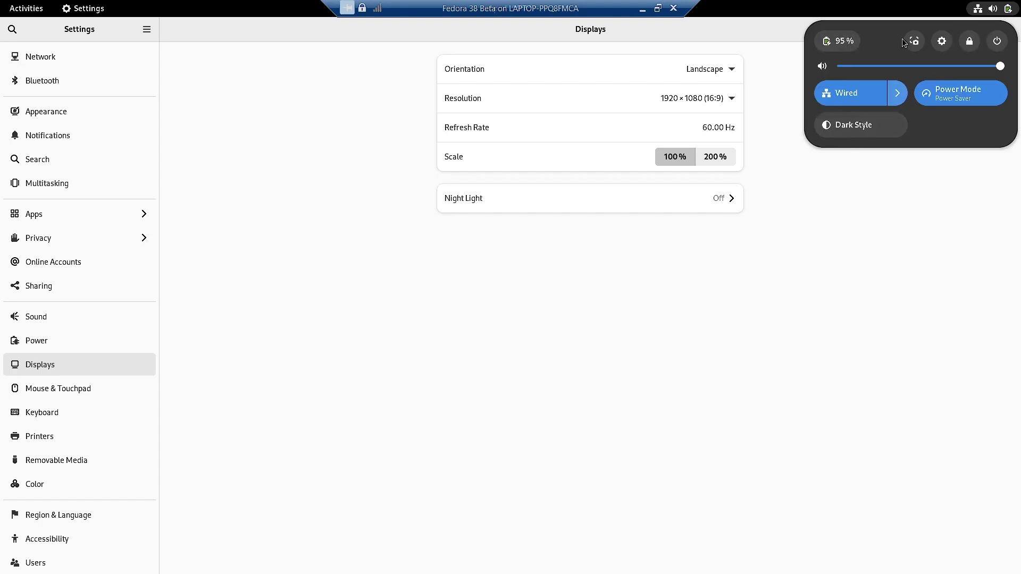
left_click(793, 317)
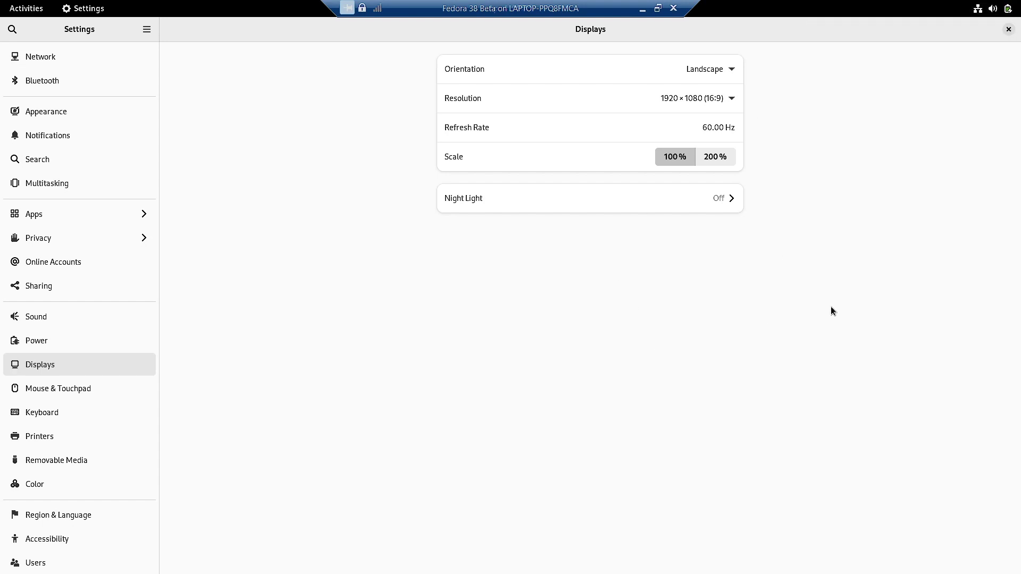
Step: Look through the installed applications and launch LibreOffice Calc
left_click(16, 5)
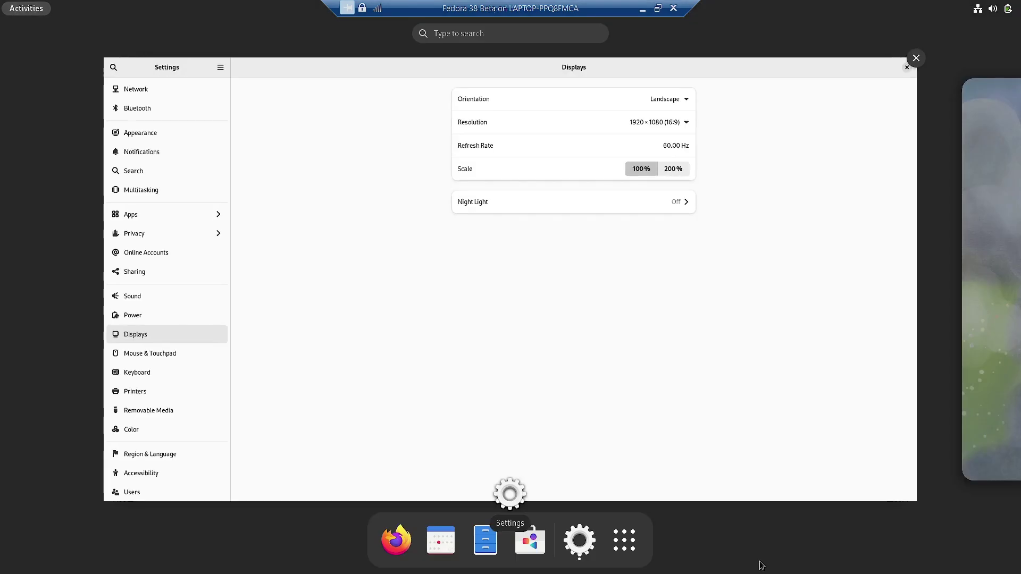
left_click(631, 535)
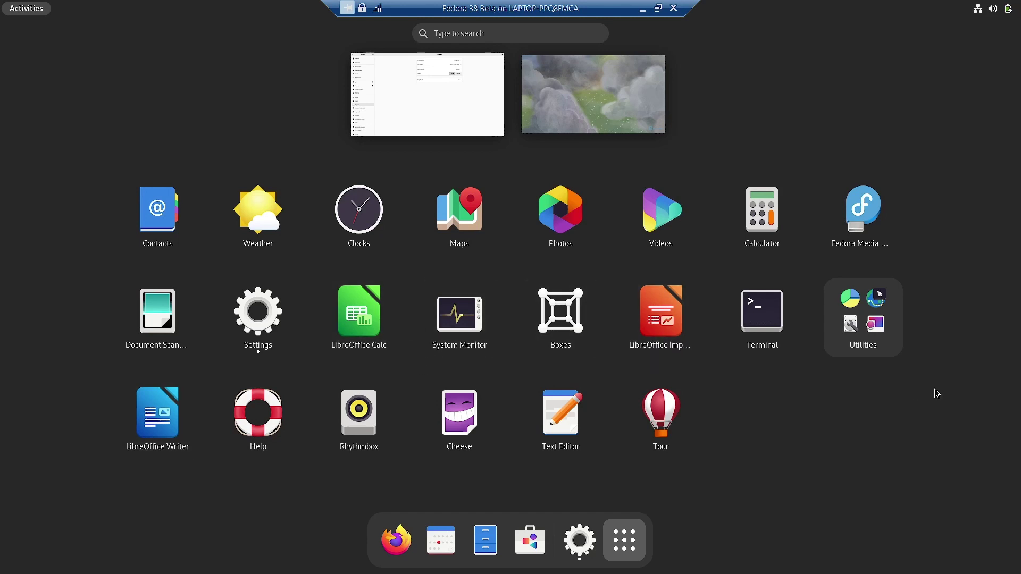
left_click(356, 321)
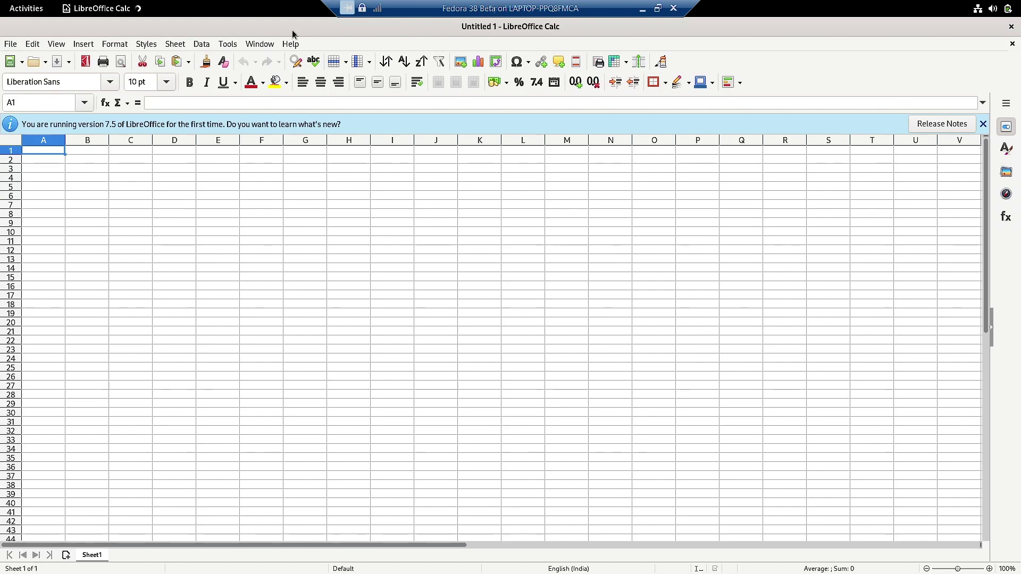
Step: View the About LibreOffice version information and close LibreOffice Calc
left_click(291, 44)
left_click(326, 219)
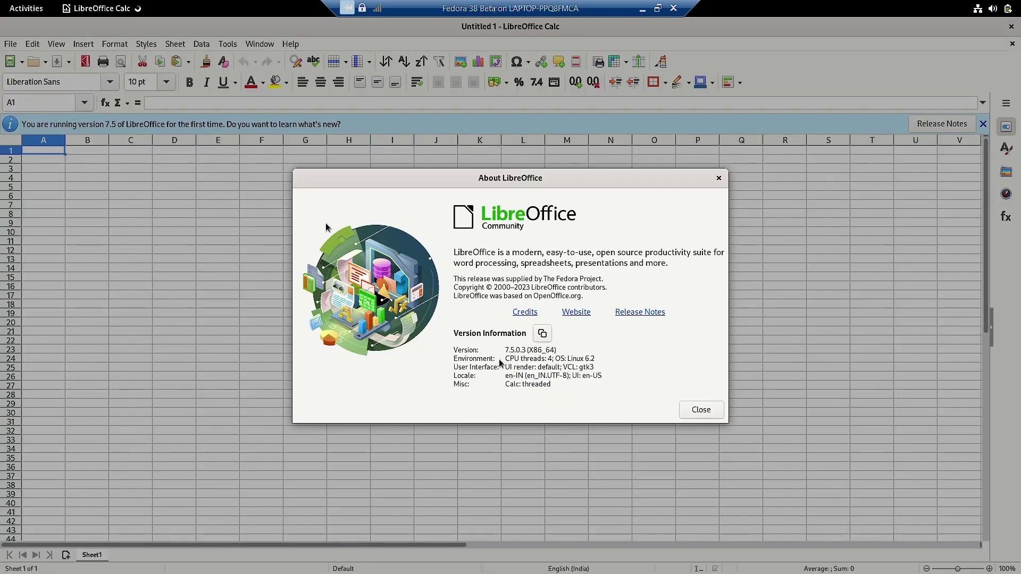
left_click(718, 177)
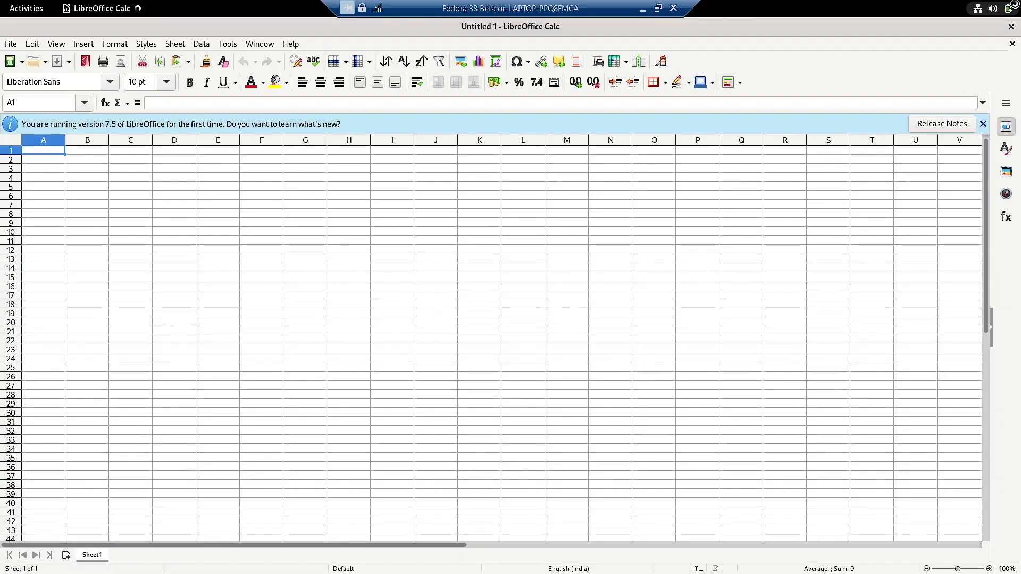
left_click(1010, 28)
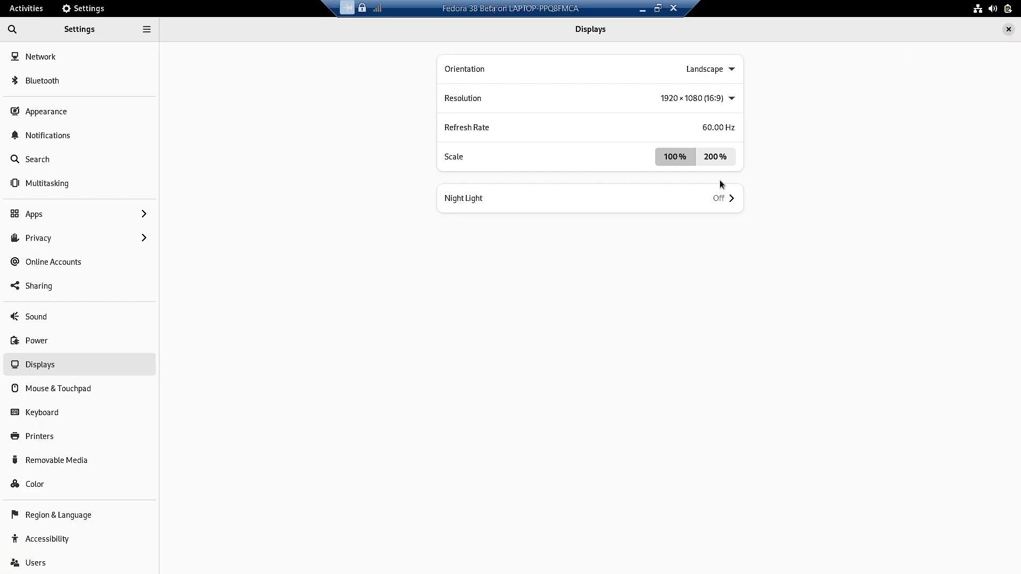
Step: Browse the application grid, including the contents of the Utilities folder, and return to the full grid
left_click(32, 10)
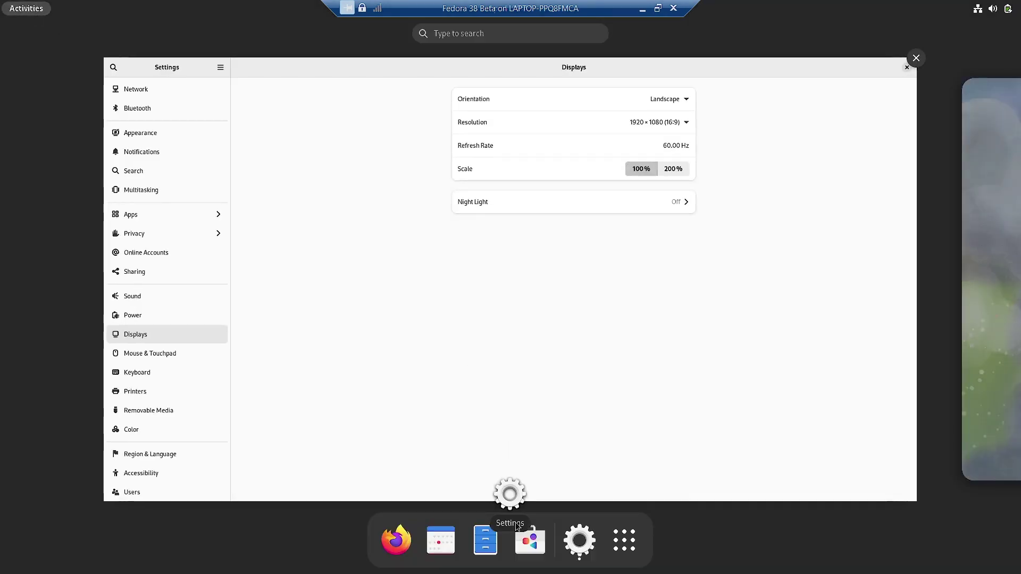
left_click(624, 540)
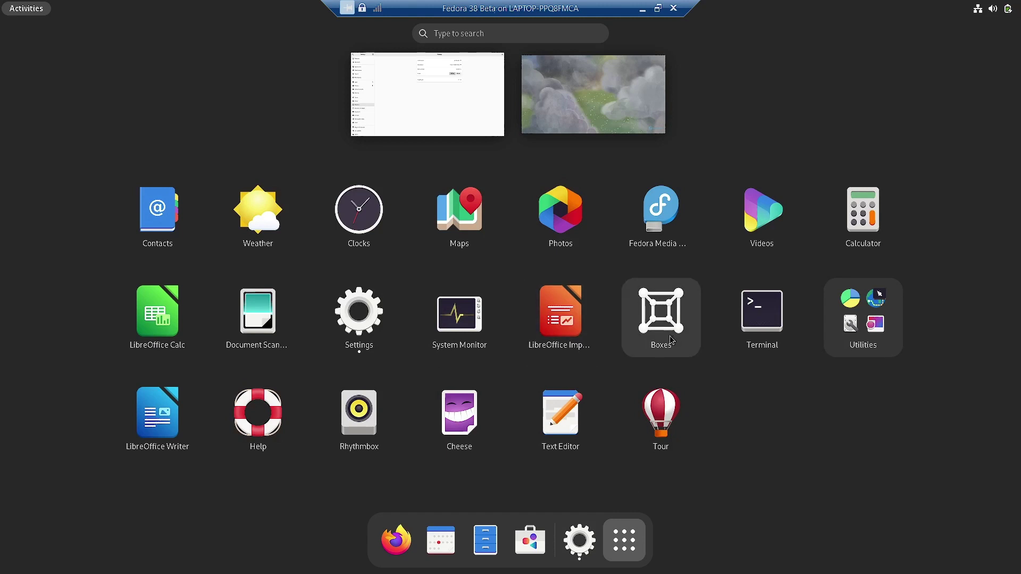
left_click(867, 341)
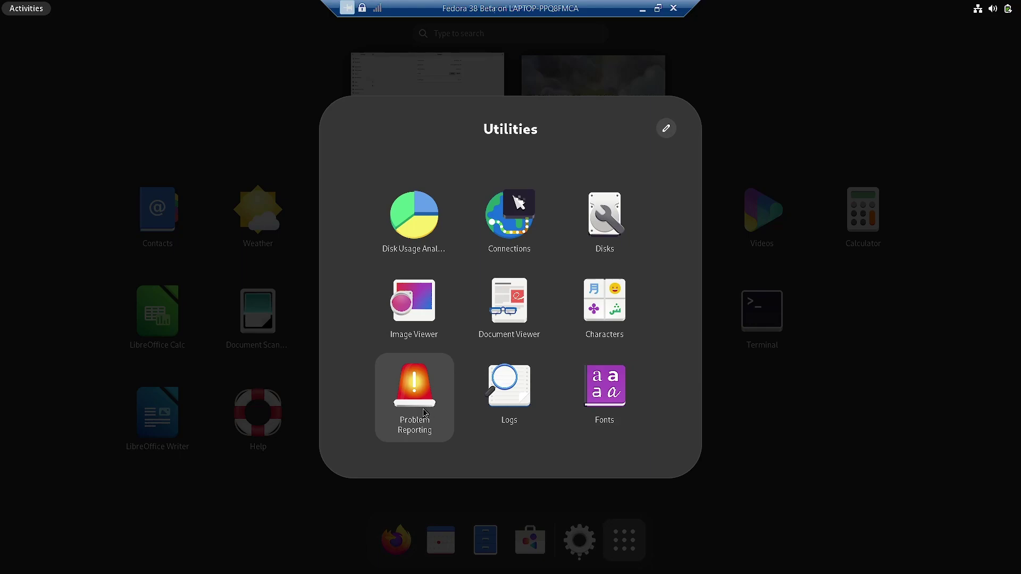
left_click(807, 159)
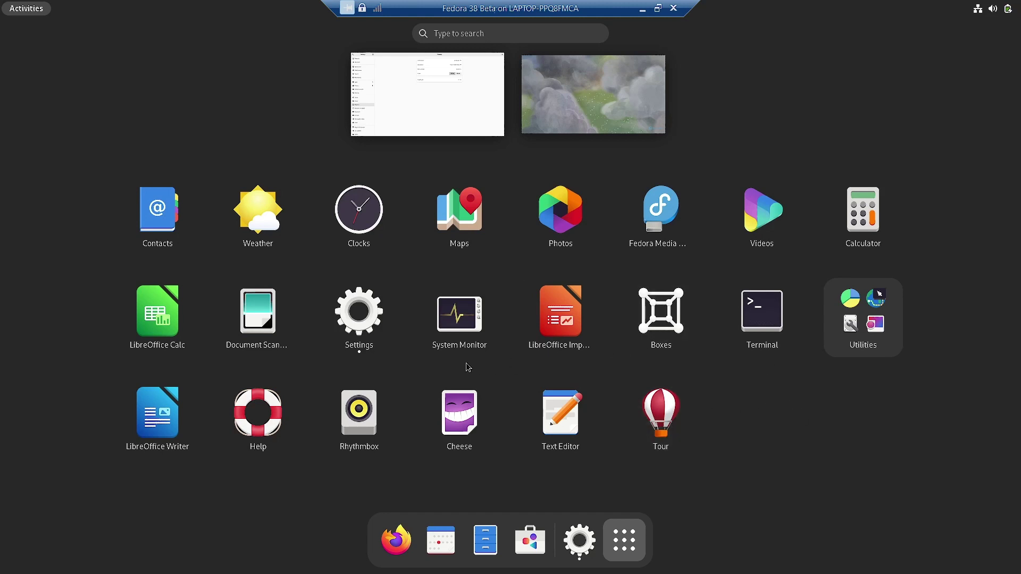
Step: Launch Terminal, run uname -a to check the kernel version, and close Terminal
left_click(761, 340)
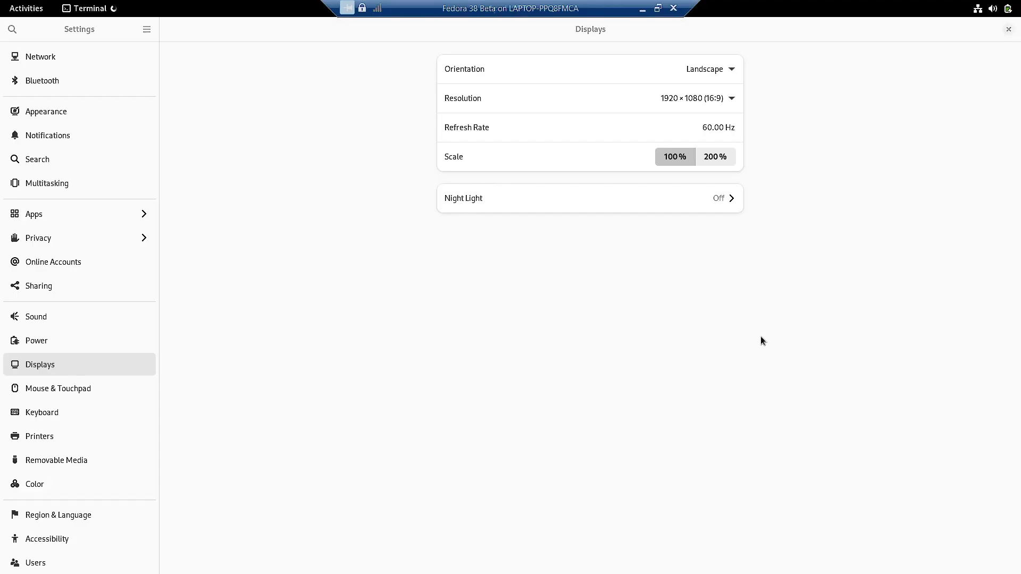
type("u")
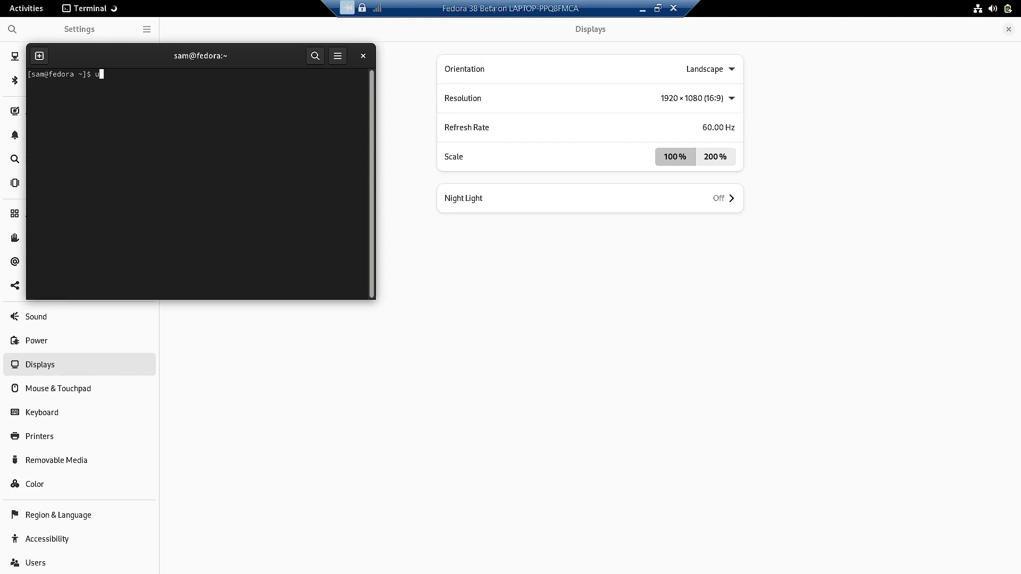
type("name -a")
key("Return")
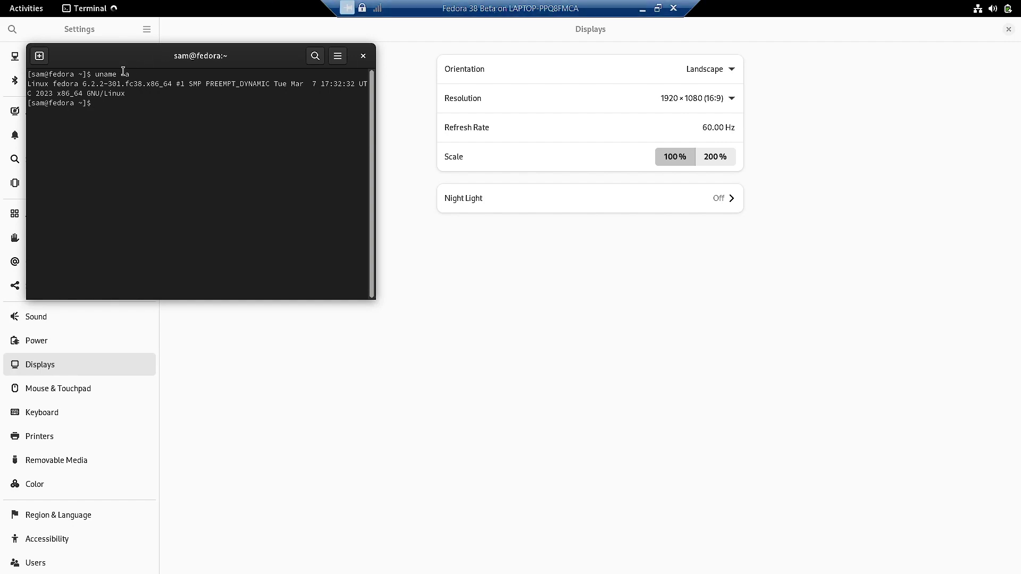
left_click_drag(192, 62, 236, 84)
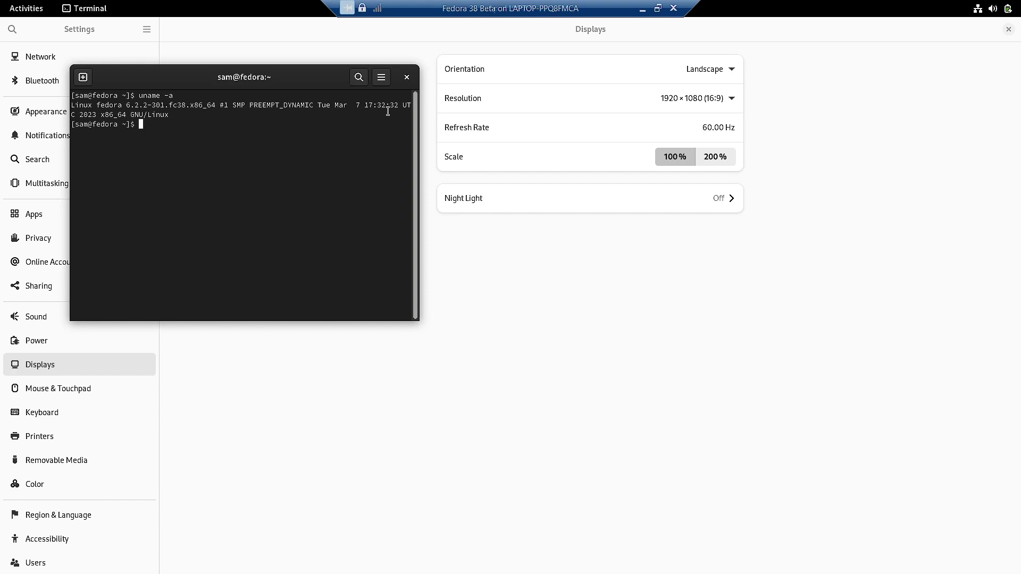
left_click(406, 78)
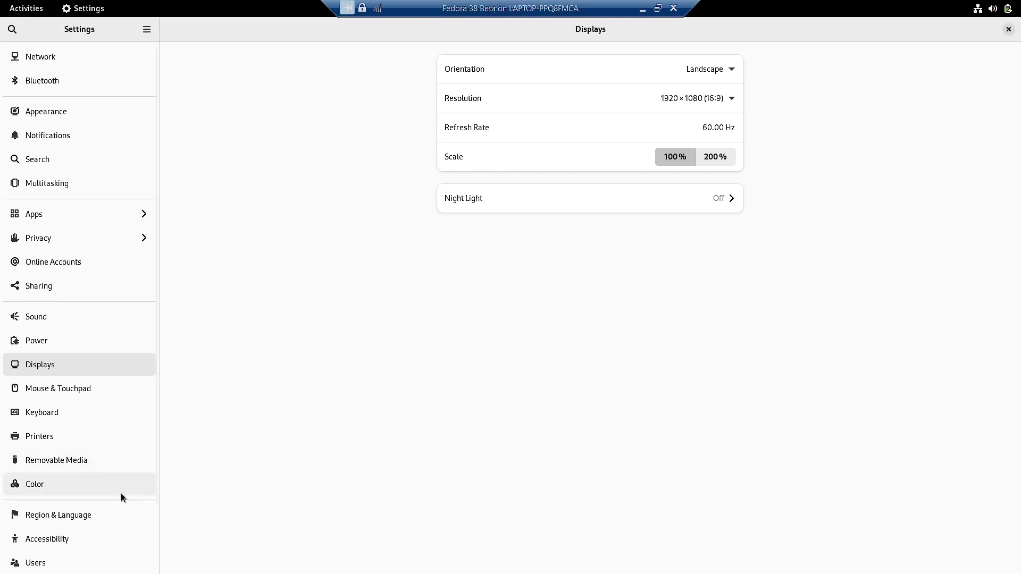
Step: View the device and operating system details on the About page of Settings
scroll(120, 494, "down", 3)
left_click(60, 566)
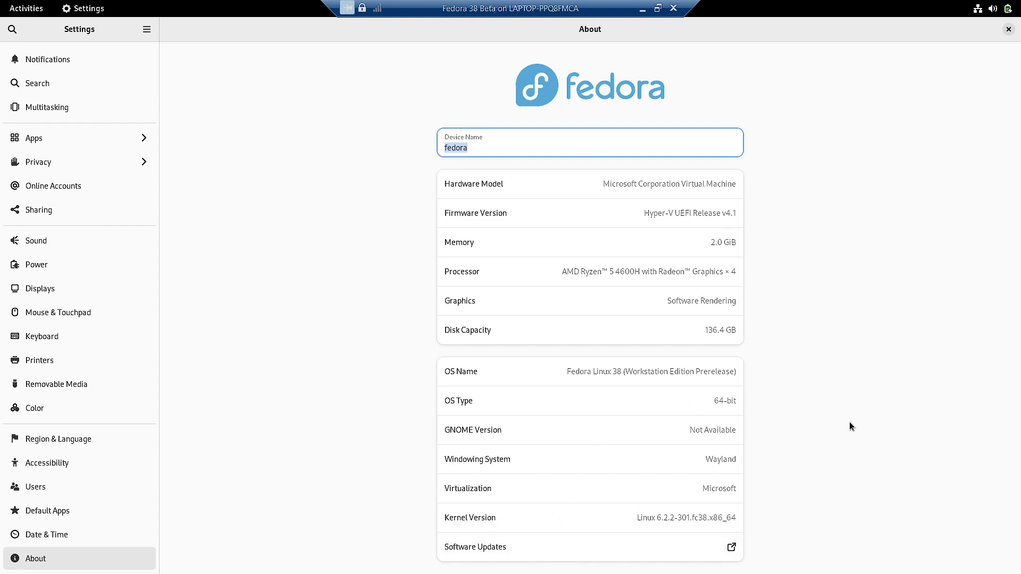
scroll(53, 186, "up", 3)
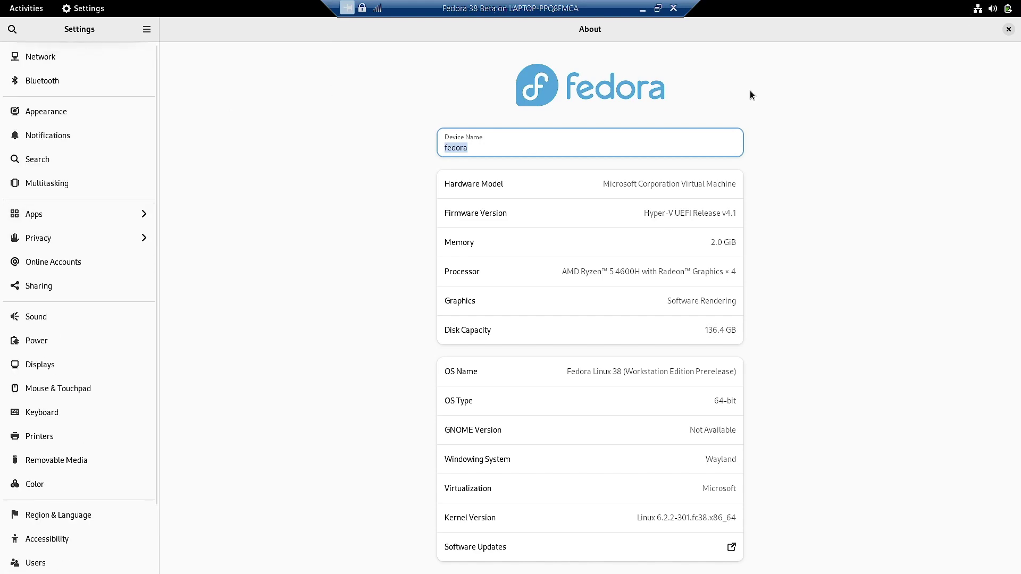
Step: Launch System Monitor from the application grid, close Settings, and move the System Monitor window away from the screen edge
left_click(13, 8)
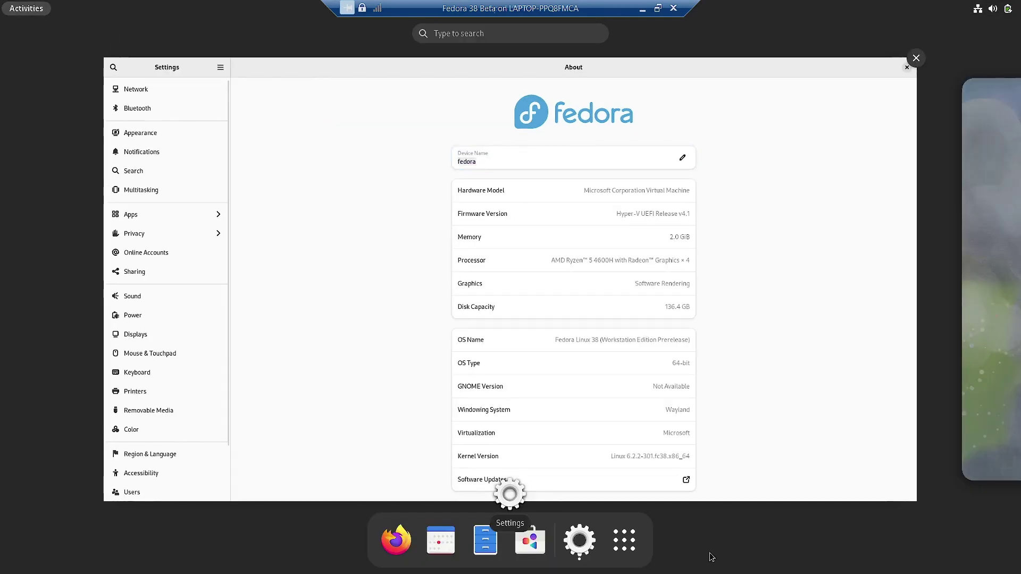
left_click(626, 552)
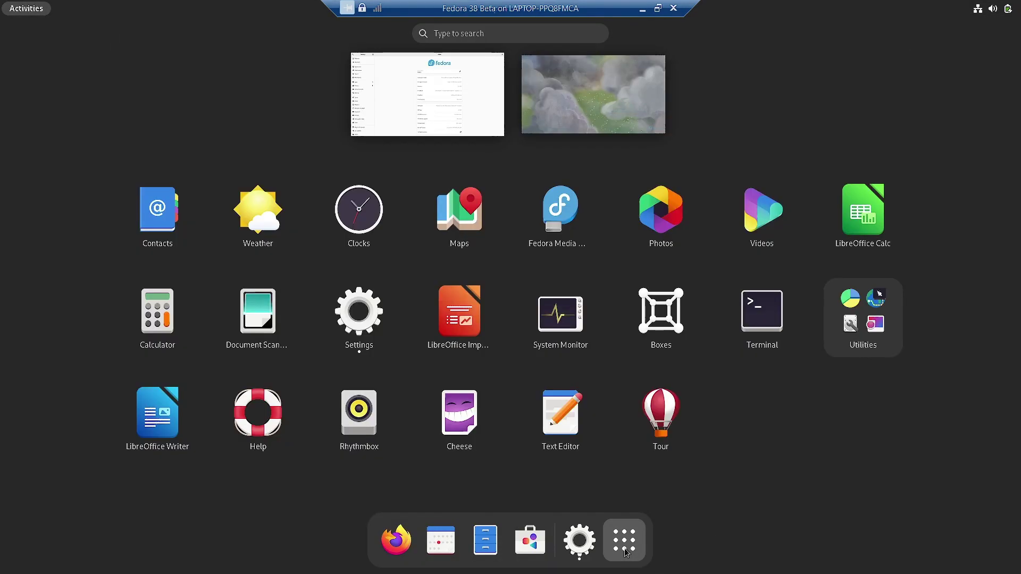
left_click(567, 335)
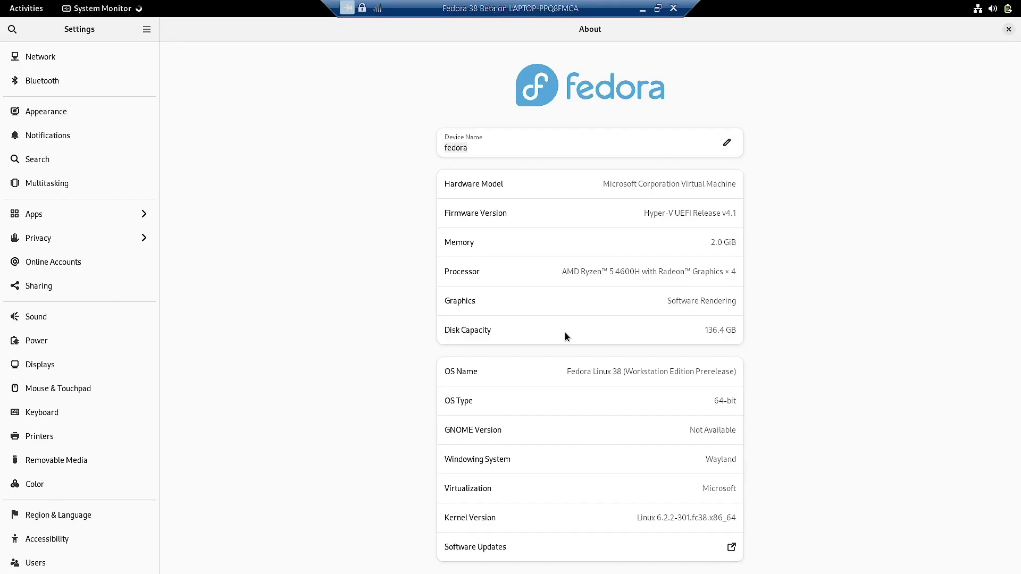
left_click(974, 36)
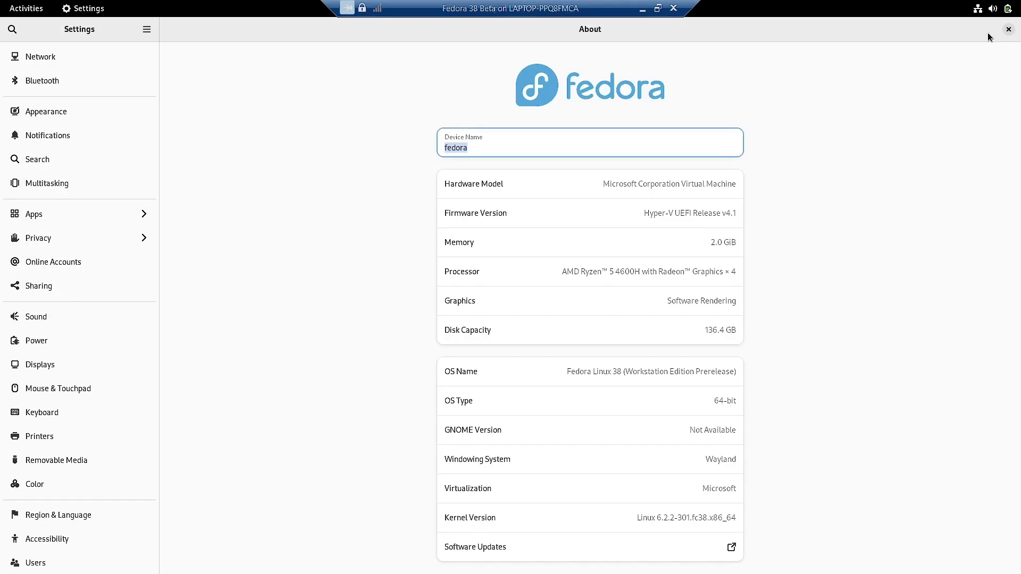
left_click(1008, 29)
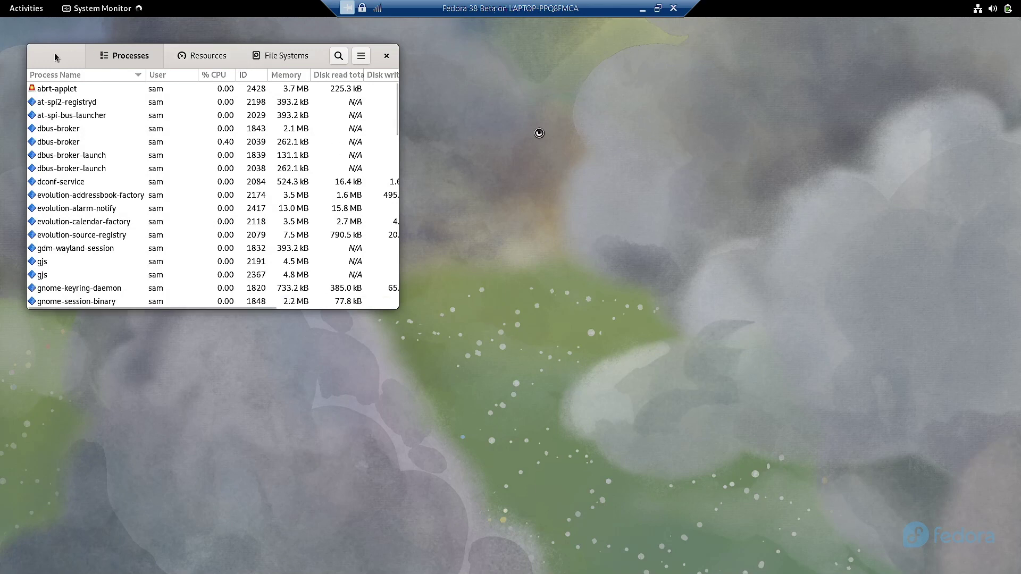
left_click_drag(59, 50, 193, 88)
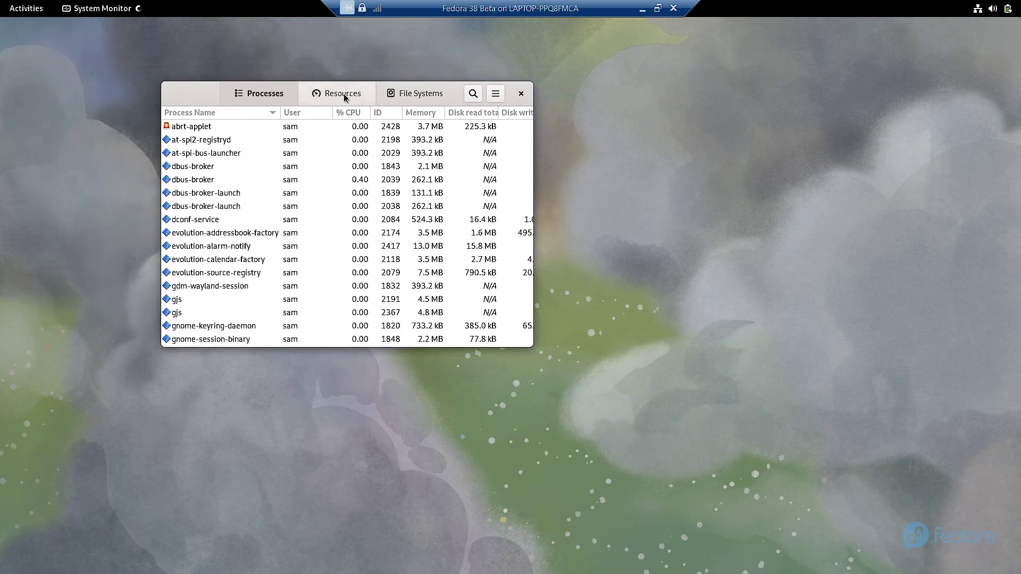
Step: Examine the CPU, memory and network usage under Resources, alternating with the process list and file systems in System Monitor
left_click(344, 97)
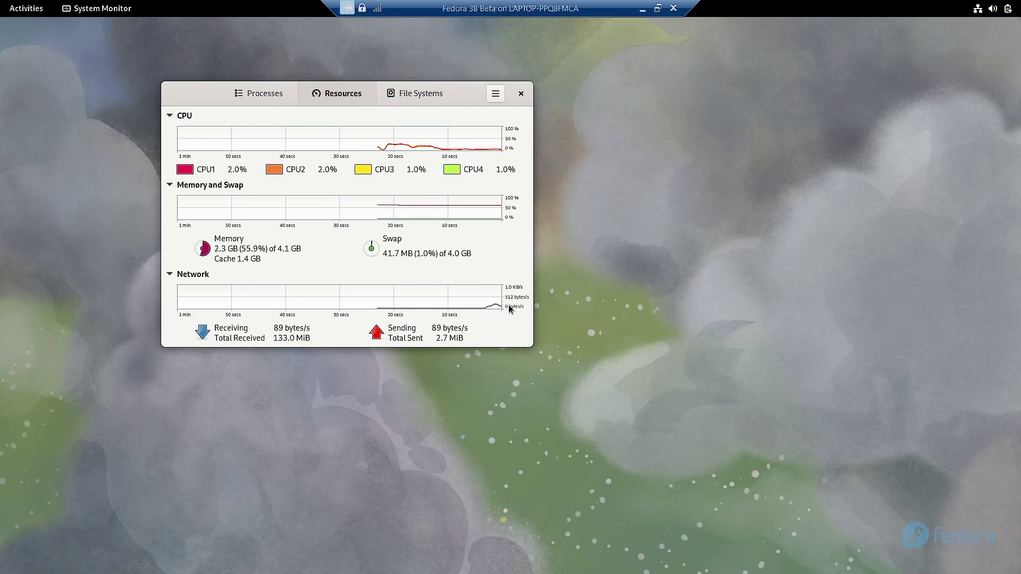
left_click(272, 93)
left_click(325, 94)
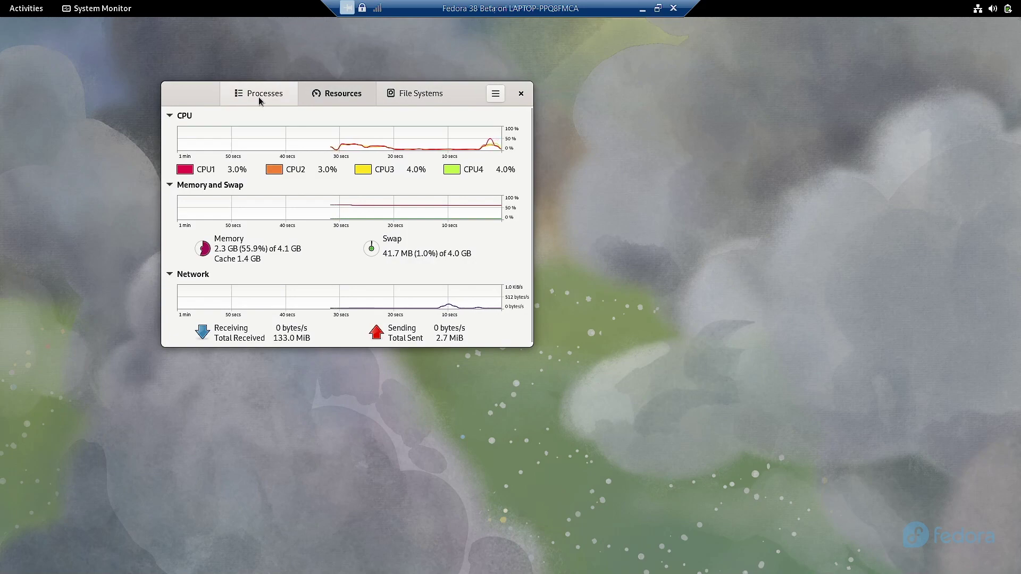
left_click(259, 99)
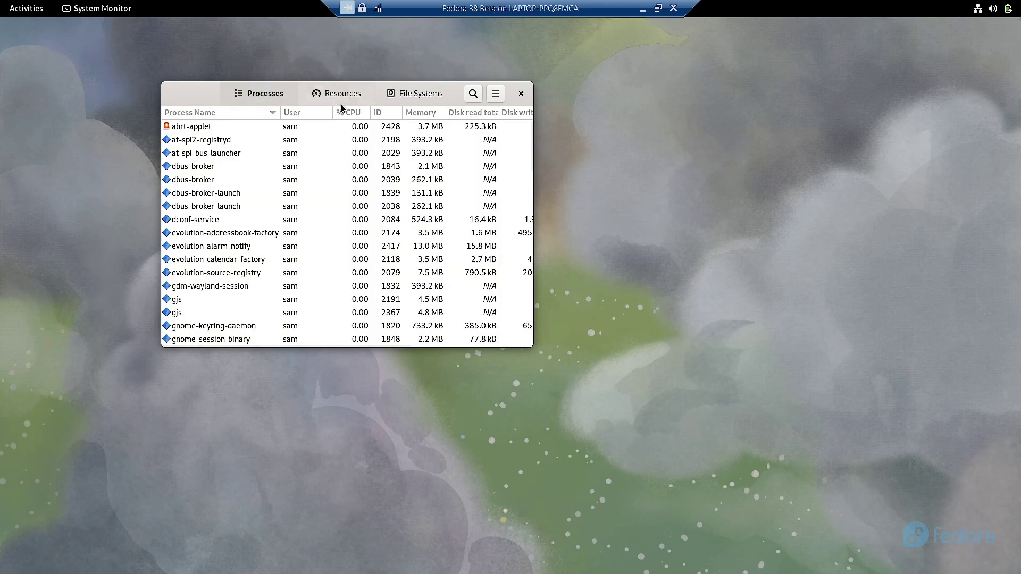
left_click(345, 101)
left_click(417, 94)
left_click(331, 94)
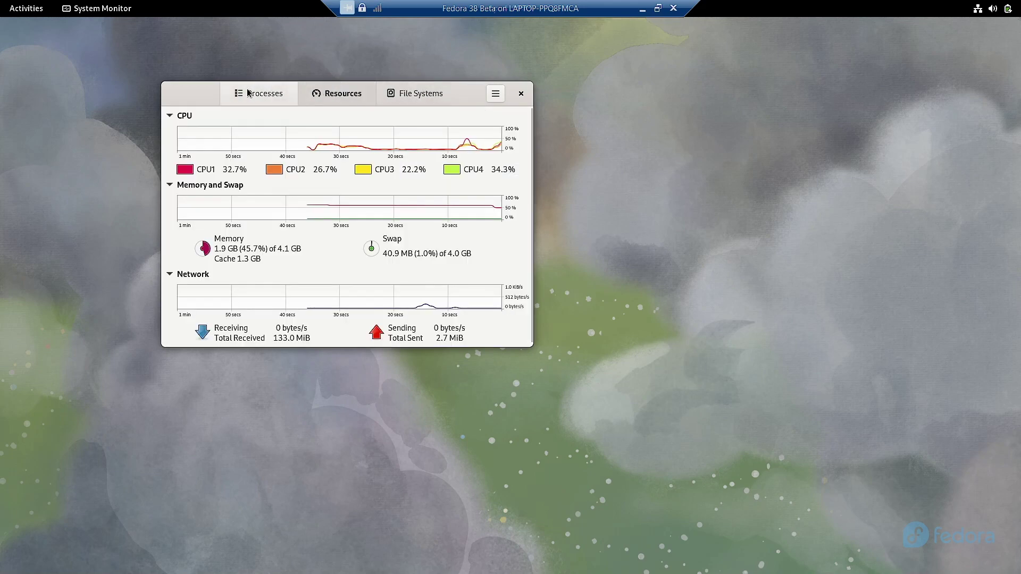
left_click(240, 93)
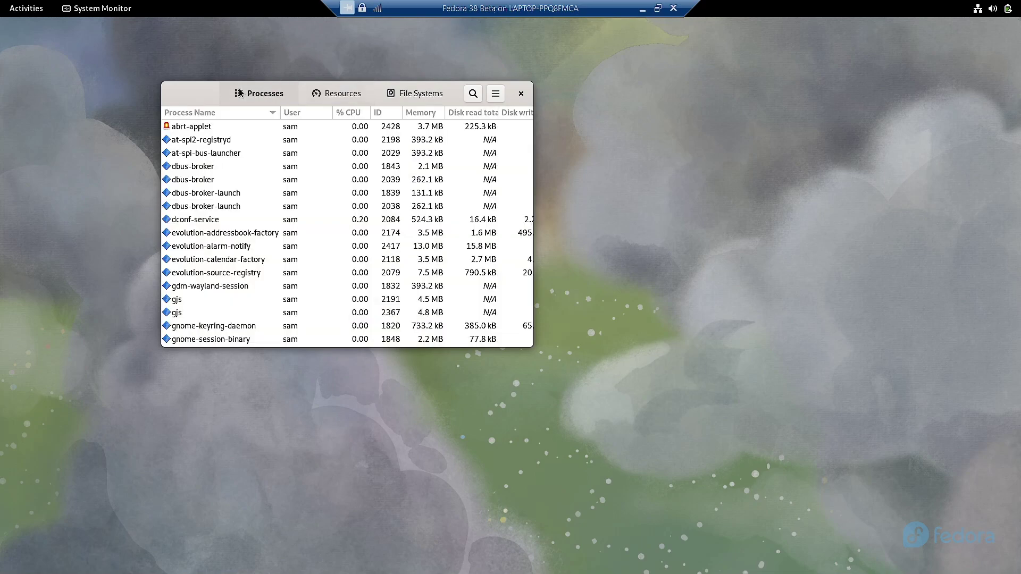
Step: Check the activities overview, review the resource usage graphs once more, and close System Monitor
left_click(4, 10)
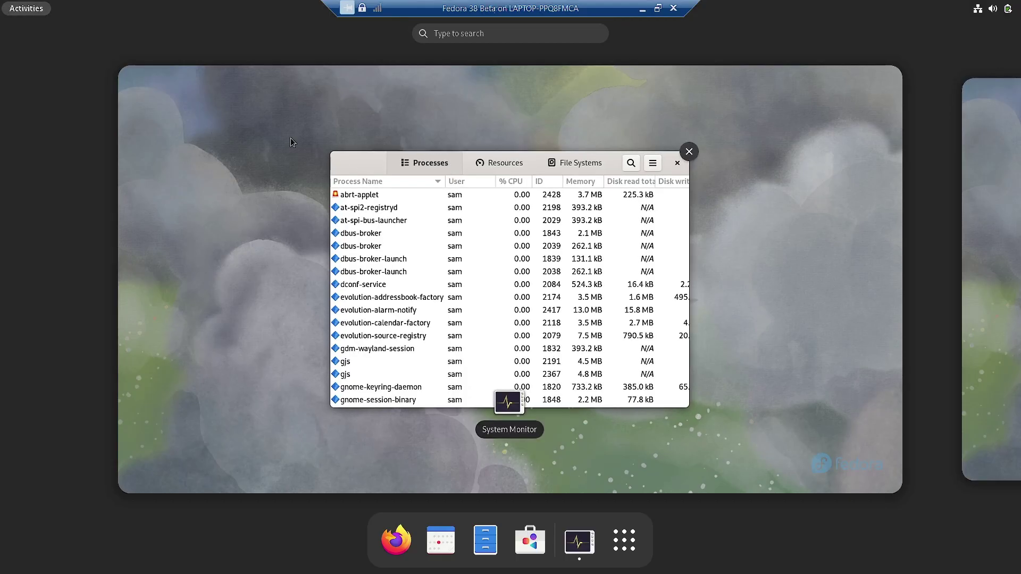
left_click(254, 137)
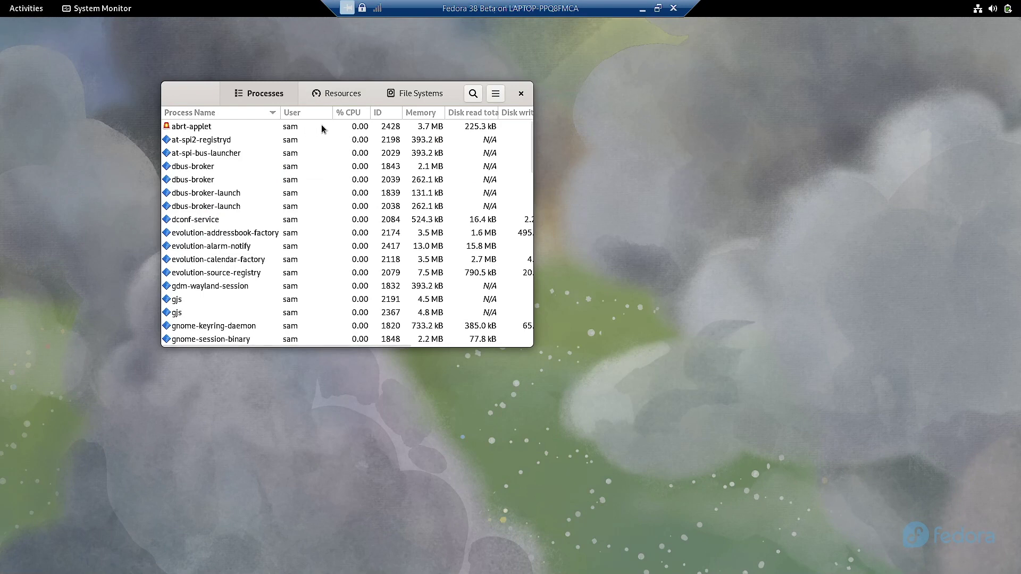
left_click(342, 94)
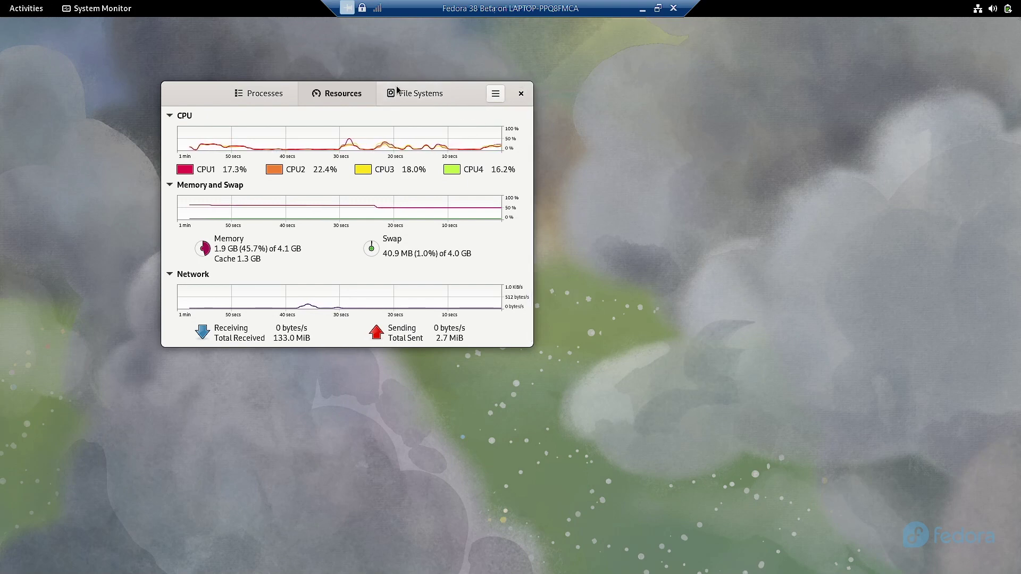
left_click(521, 93)
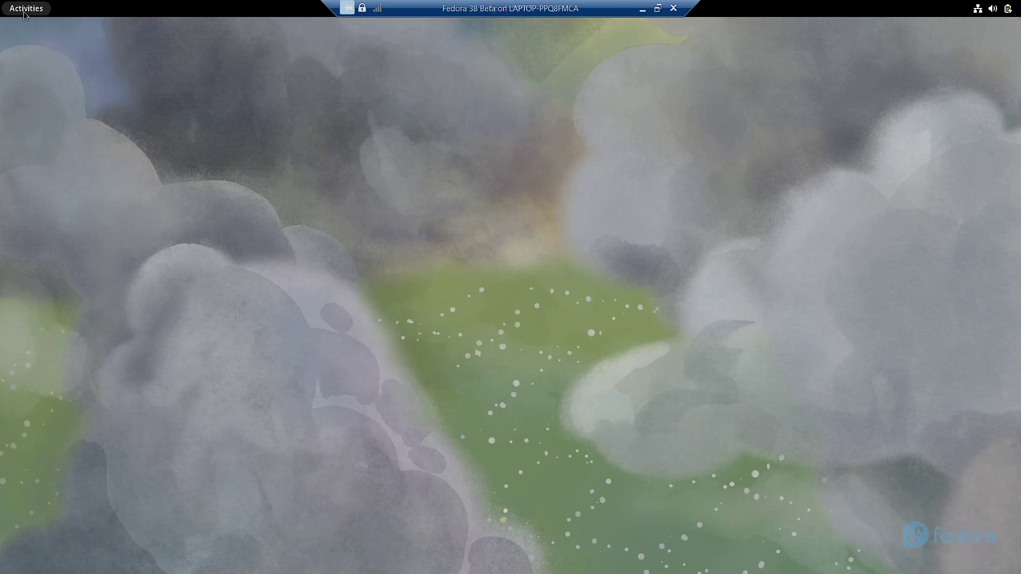
Step: Launch Software and browse its Explore page down to Other Categories
left_click(24, 12)
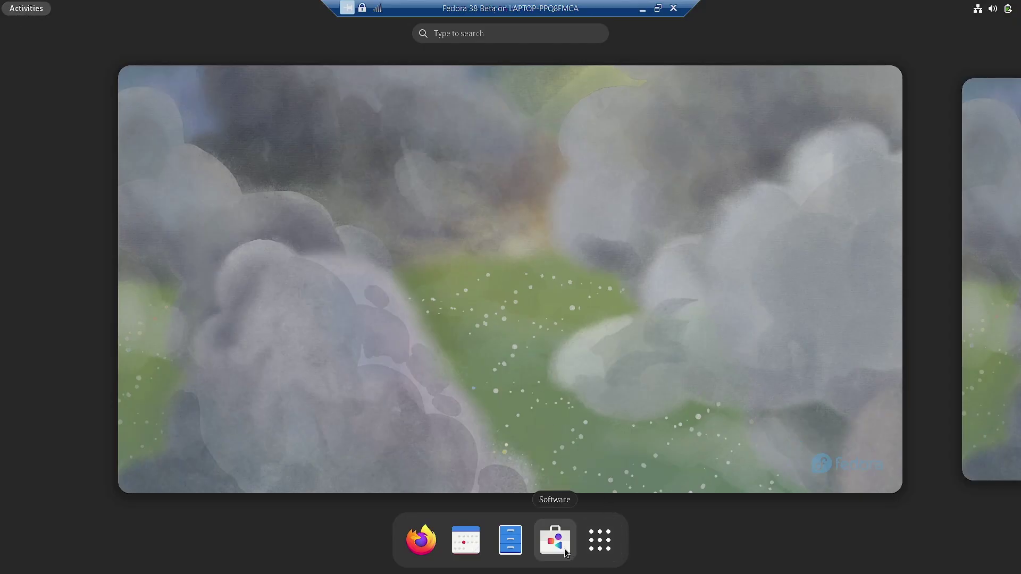
left_click(555, 540)
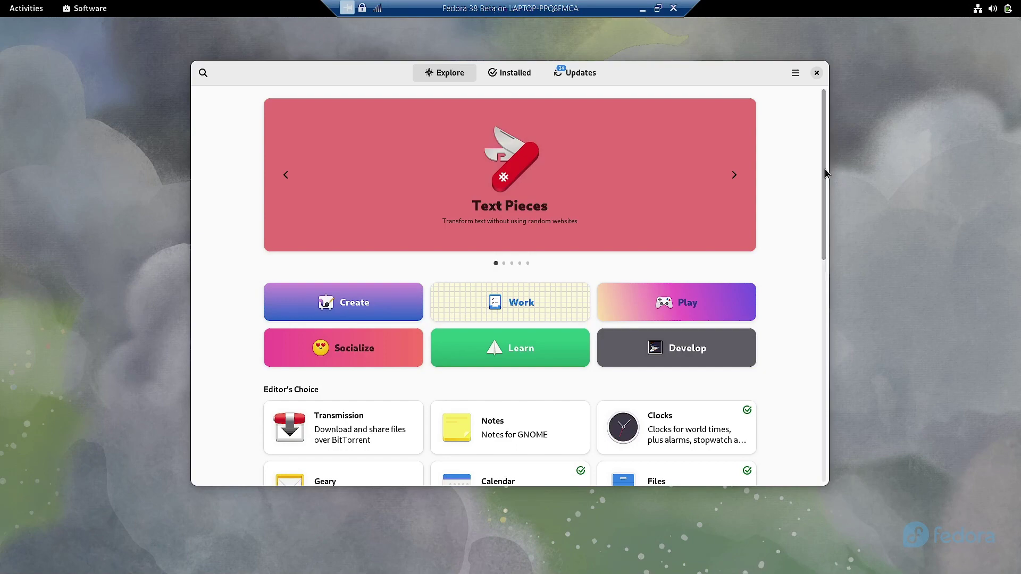
left_click_drag(826, 174, 829, 262)
left_click_drag(830, 309, 838, 406)
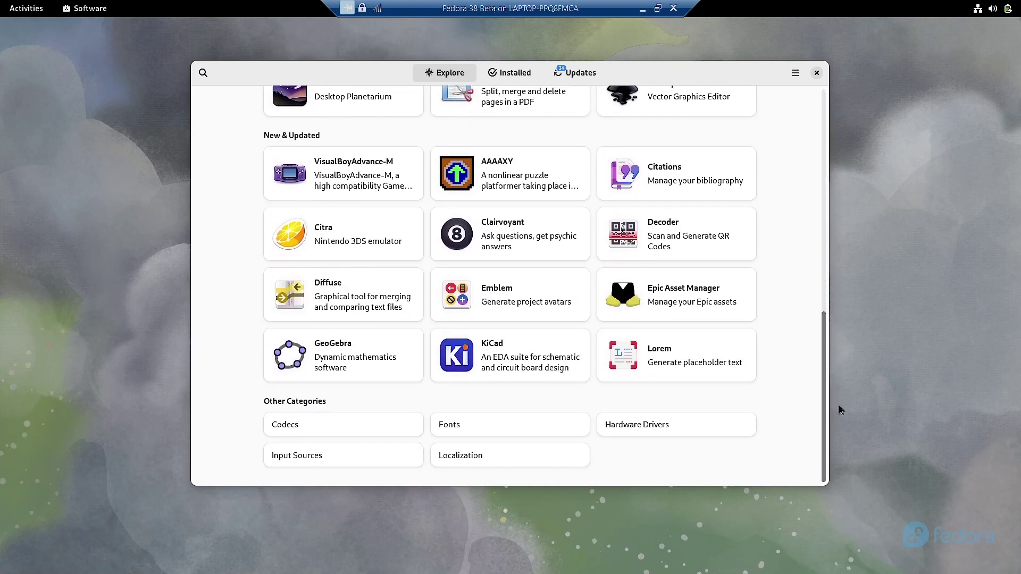
Step: View the Codecs category in Software and return to the start of the Explore page
left_click(313, 432)
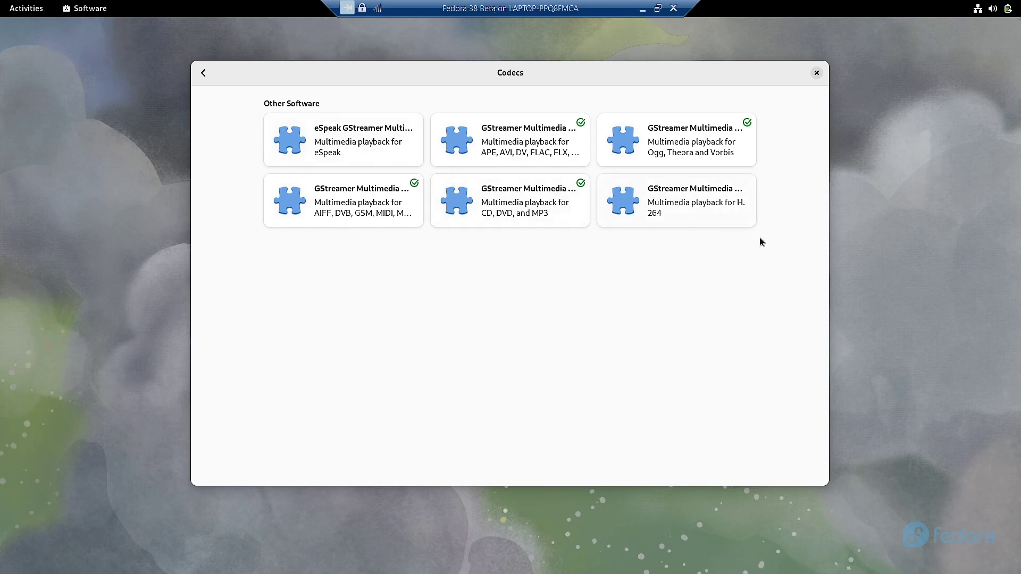
left_click(205, 79)
scroll(417, 236, "up", 15)
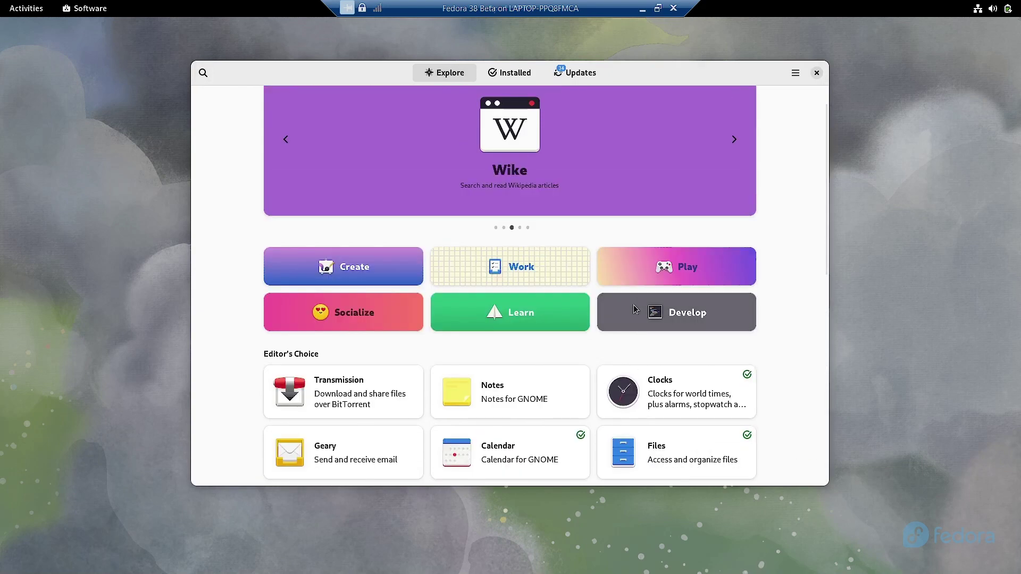
Step: Examine the package list under System Updates in the available updates, down to the Downgrades section, and close it
left_click(602, 72)
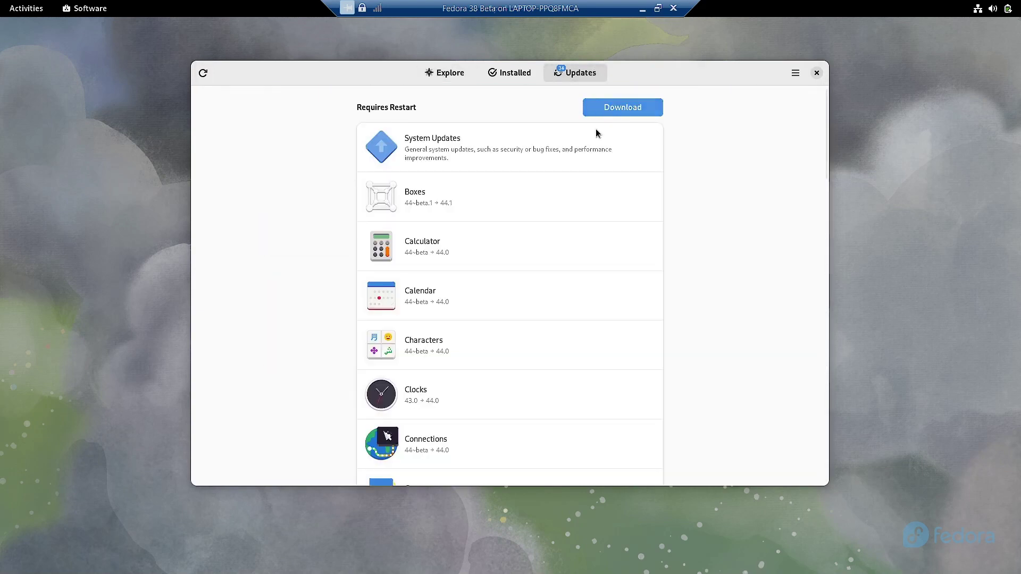
left_click(467, 143)
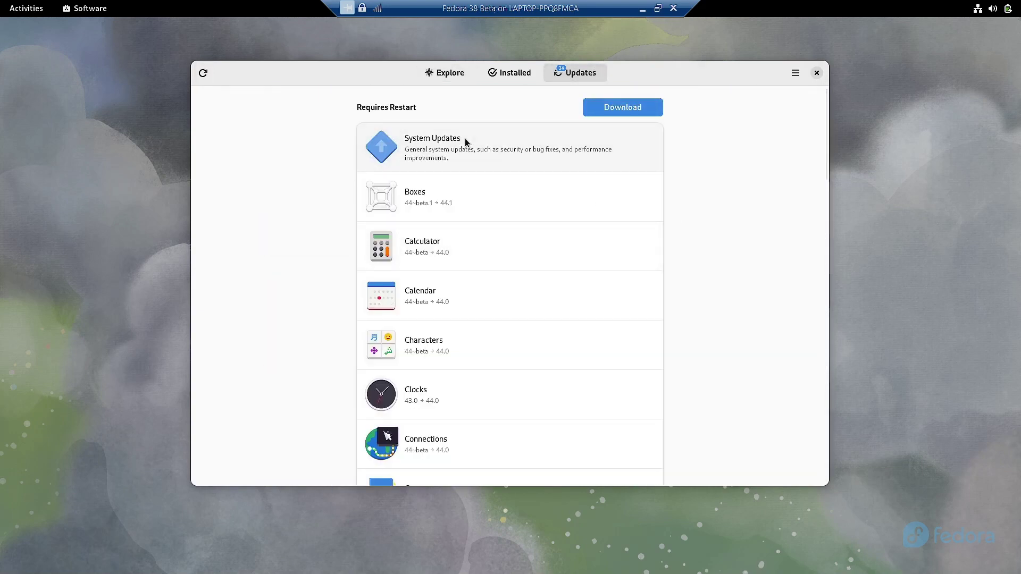
scroll(583, 302, "down", 2)
scroll(577, 292, "up", 2)
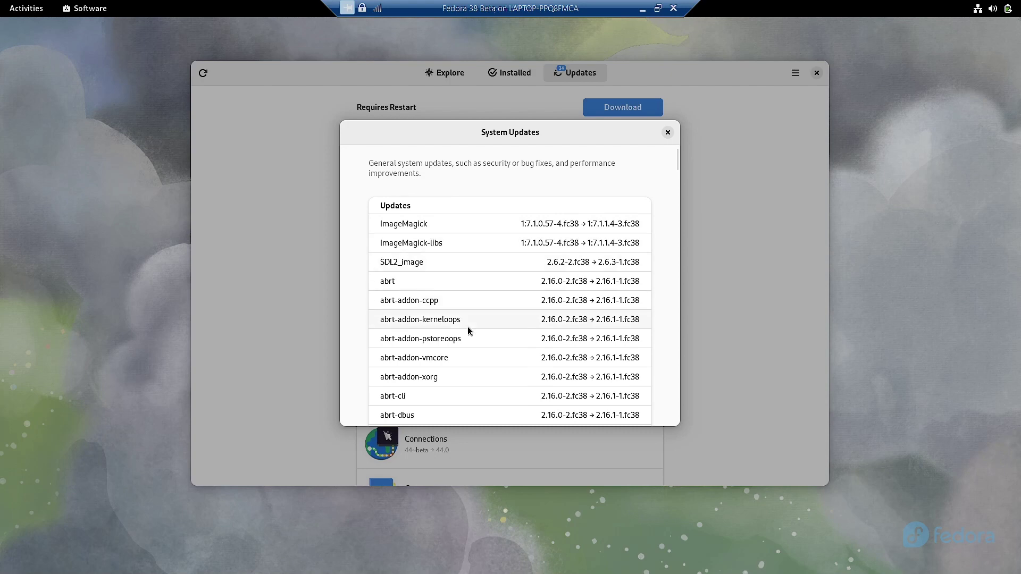
scroll(469, 330, "down", 5)
scroll(468, 327, "down", 3)
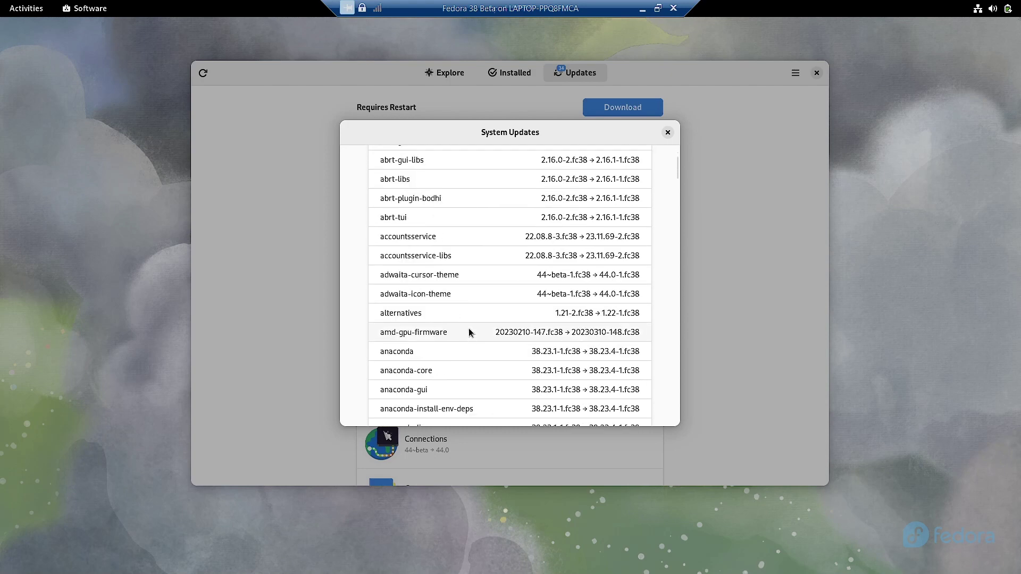
scroll(473, 226, "down", 3)
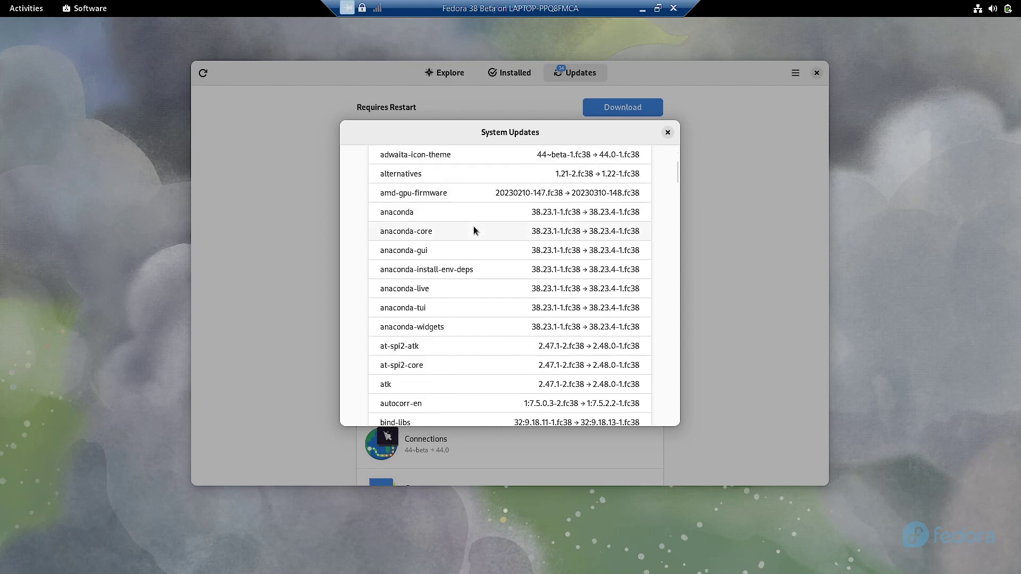
scroll(469, 275, "down", 4)
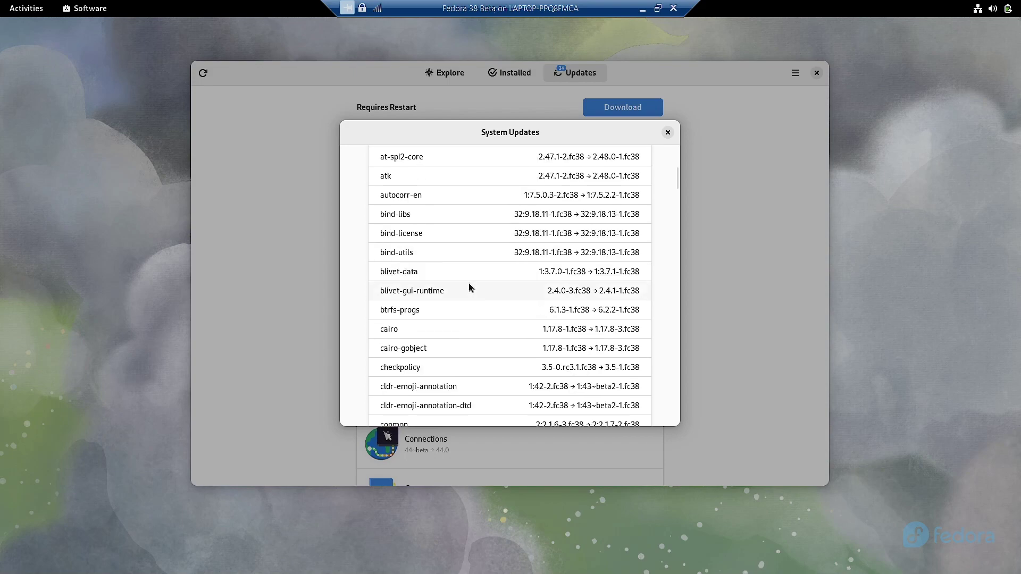
scroll(469, 287, "down", 10)
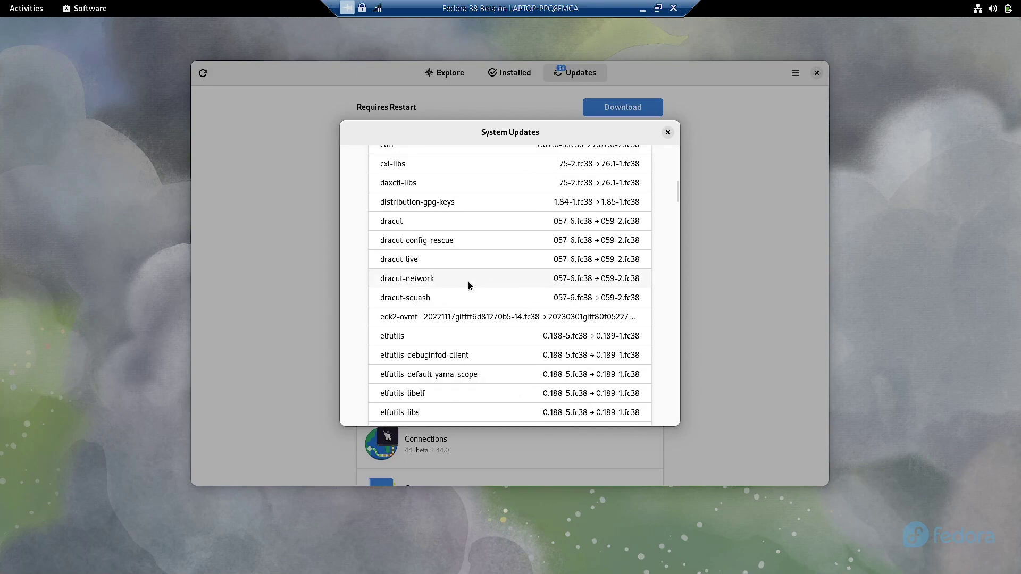
scroll(467, 285, "down", 5)
scroll(643, 265, "down", 15)
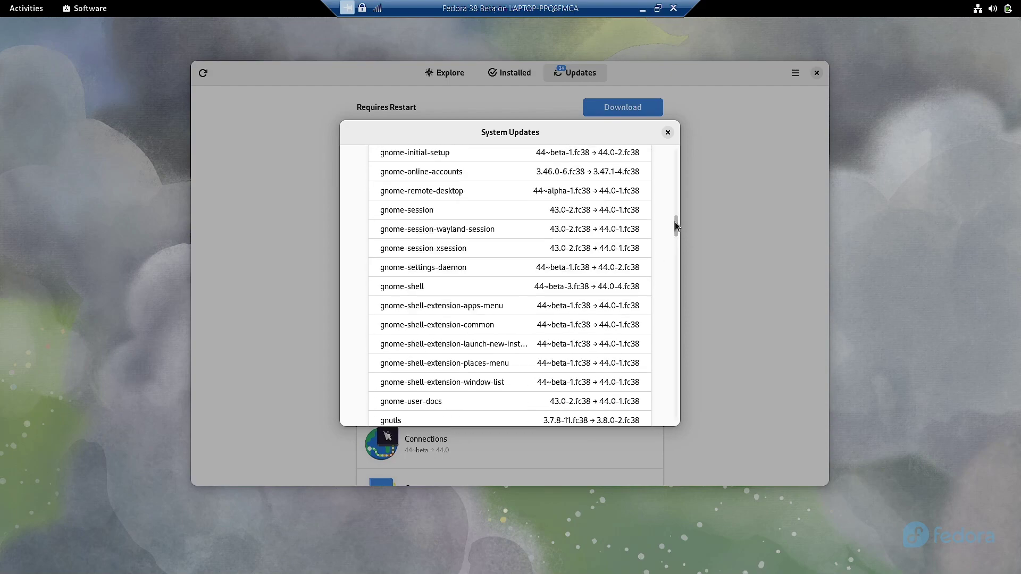
left_click_drag(675, 218, 677, 468)
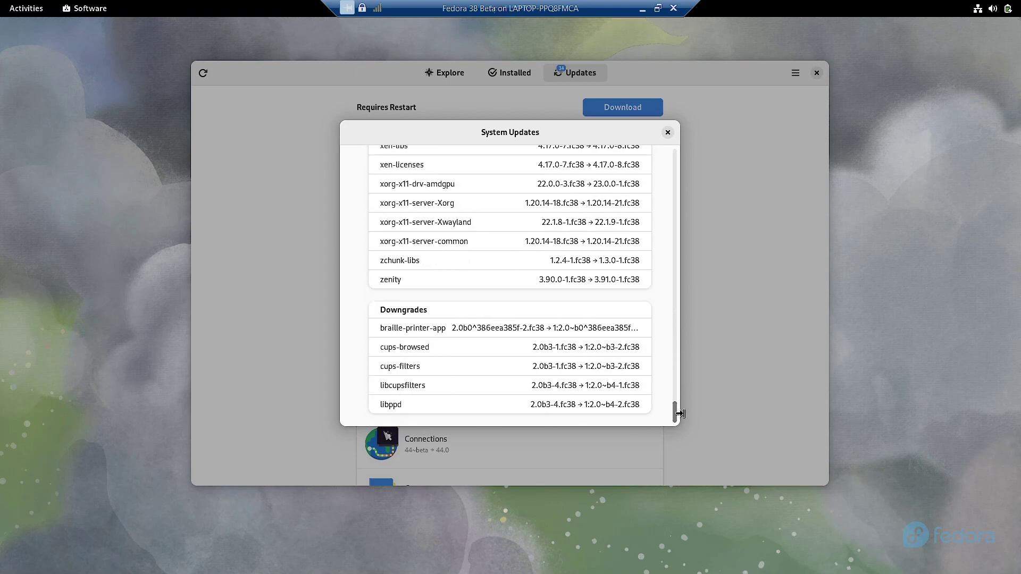
left_click(667, 132)
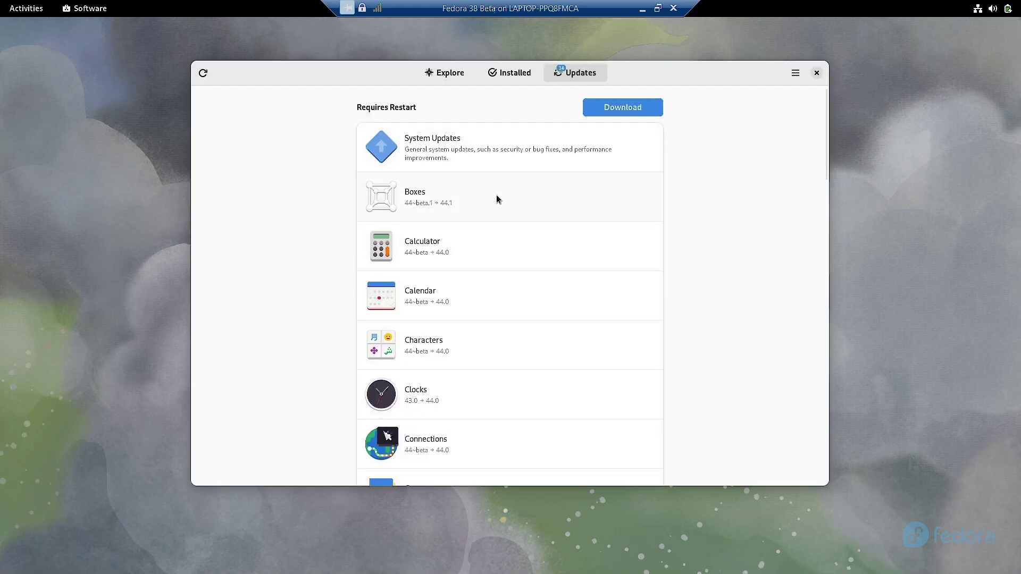
Step: Look through the application and codec updates listed below System Updates, down to Typing Booster
scroll(497, 323, "down", 3)
scroll(497, 325, "down", 15)
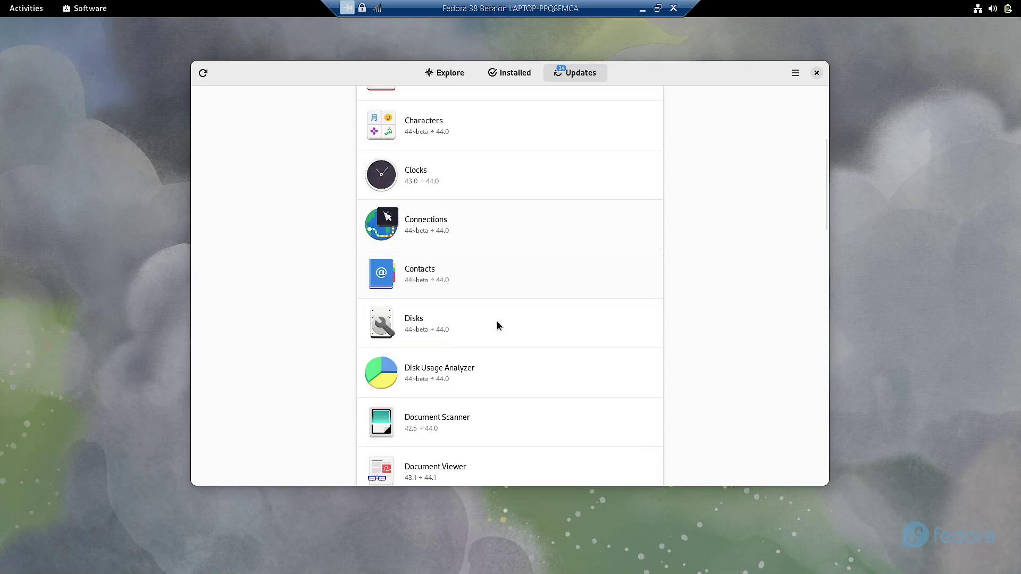
scroll(498, 326, "down", 20)
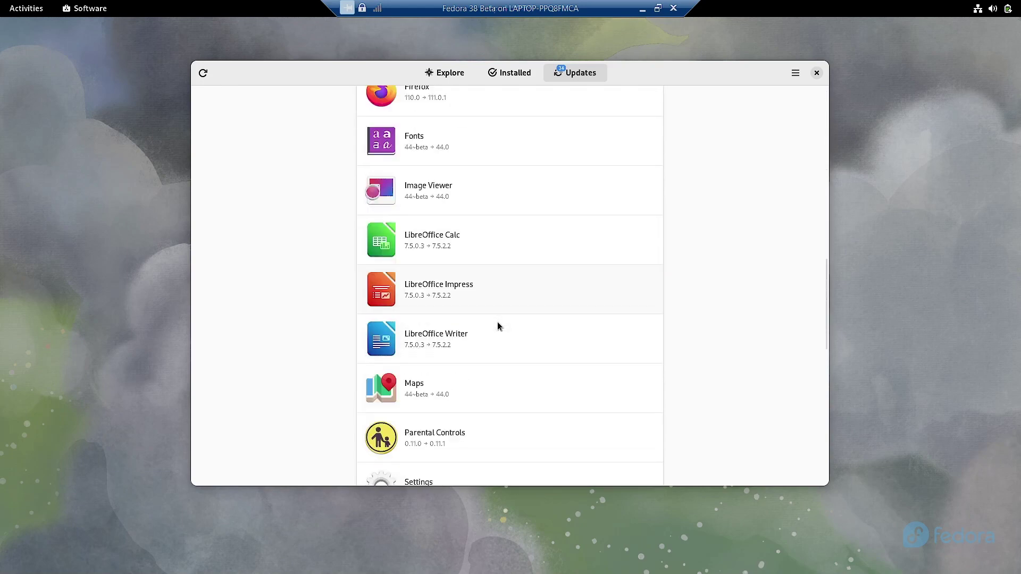
scroll(498, 324, "down", 1)
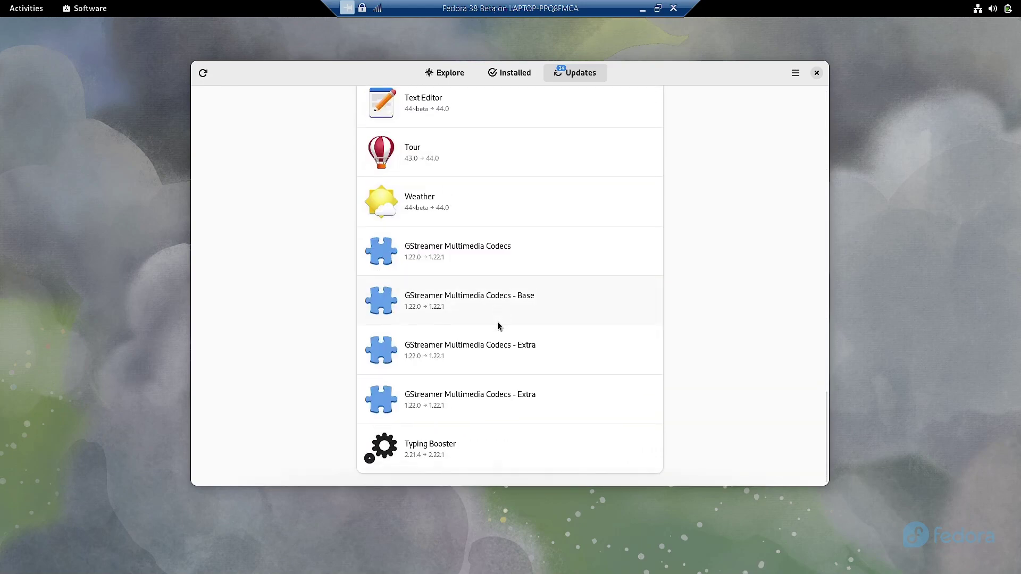
scroll(759, 167, "up", 20)
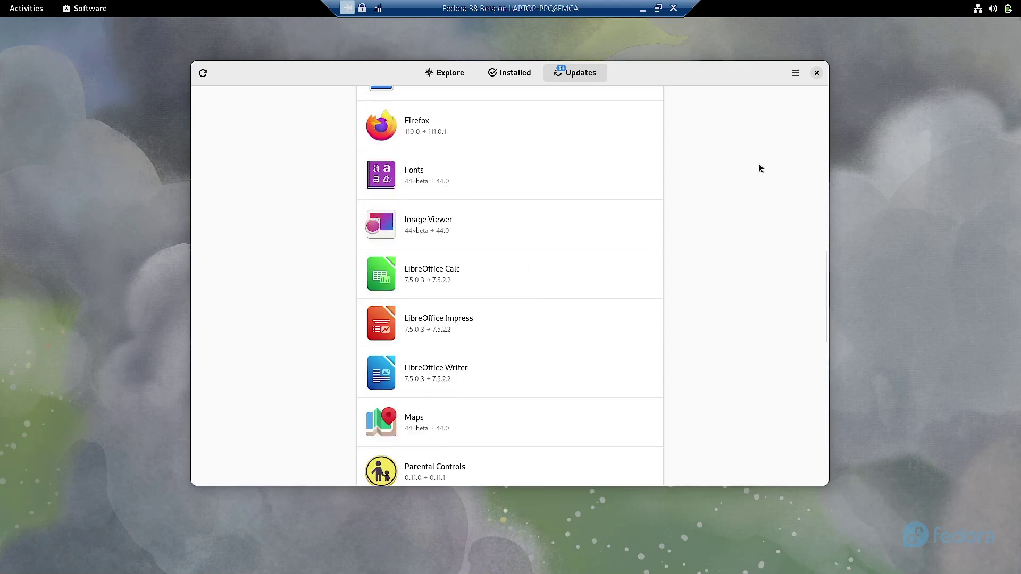
Step: Open the Software Repositories settings and examine the Flatpak and RPM package sources
left_click(795, 73)
left_click(790, 101)
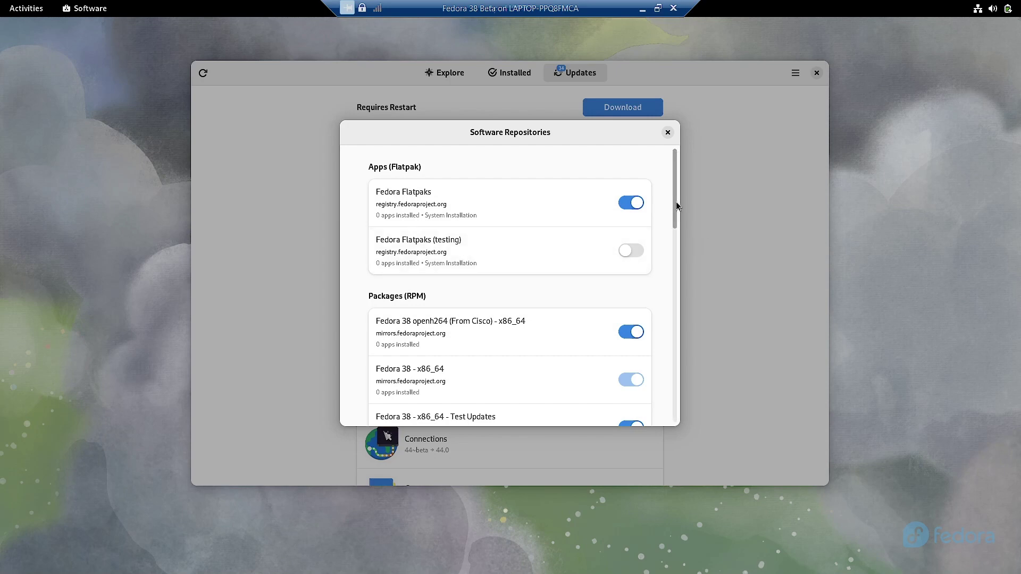
left_click_drag(675, 206, 676, 237)
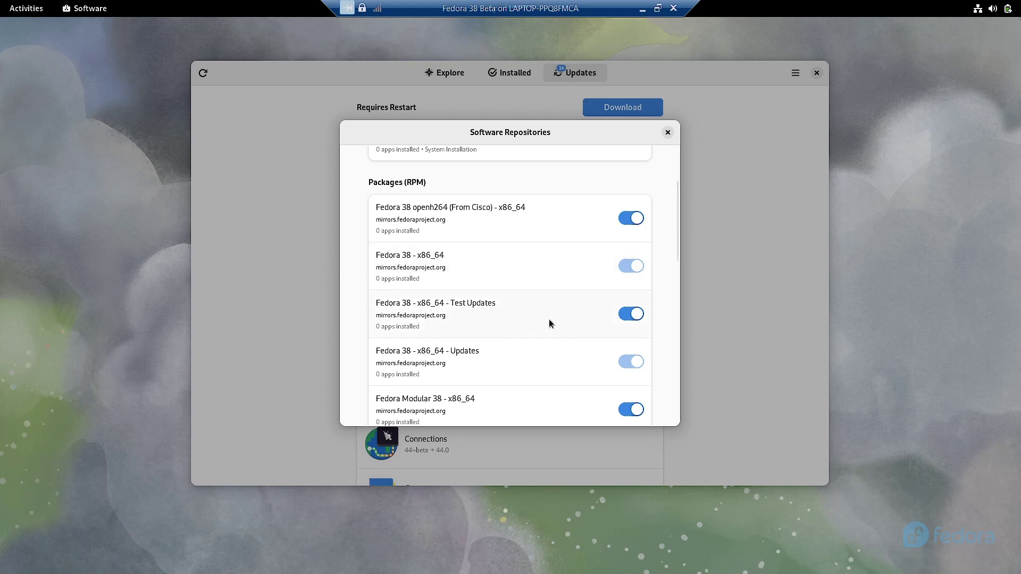
scroll(571, 324, "up", 4)
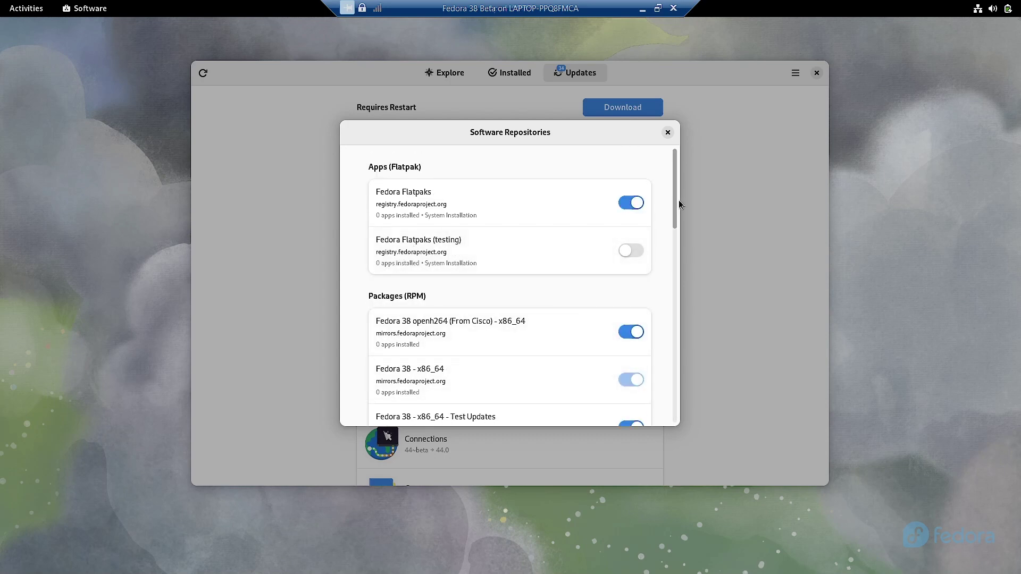
scroll(675, 246, "down", 4)
Step: Review the firmware and Fedora third-party repositories, return to the start of the list, and close Software Repositories
left_click_drag(675, 246, 679, 311)
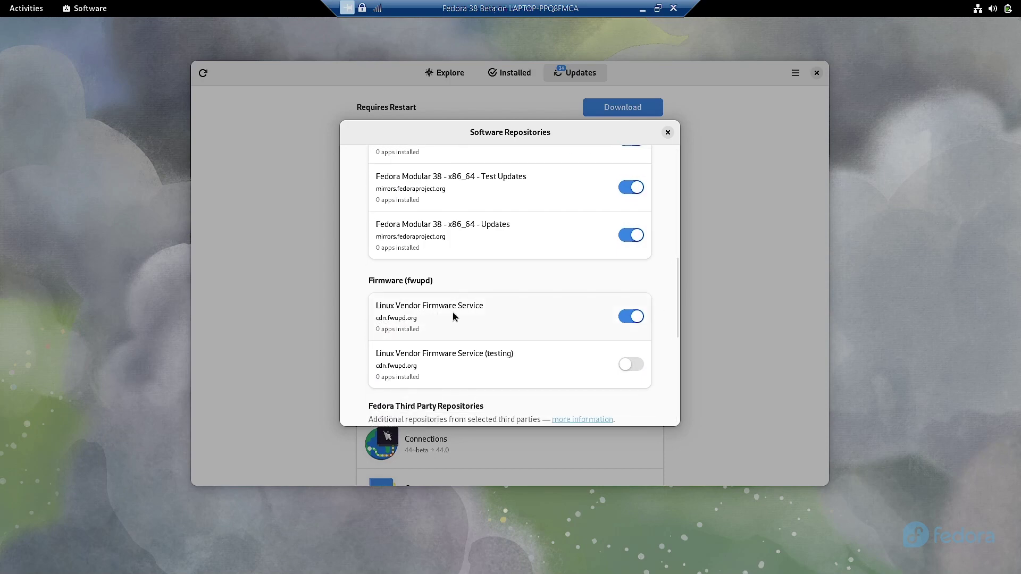
left_click_drag(674, 322, 673, 350)
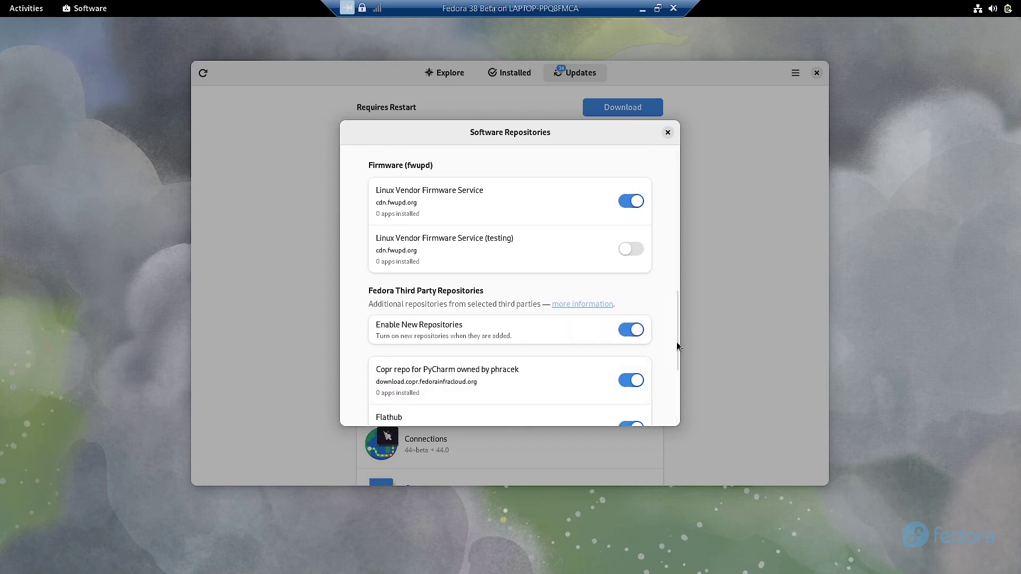
left_click_drag(672, 339, 670, 359)
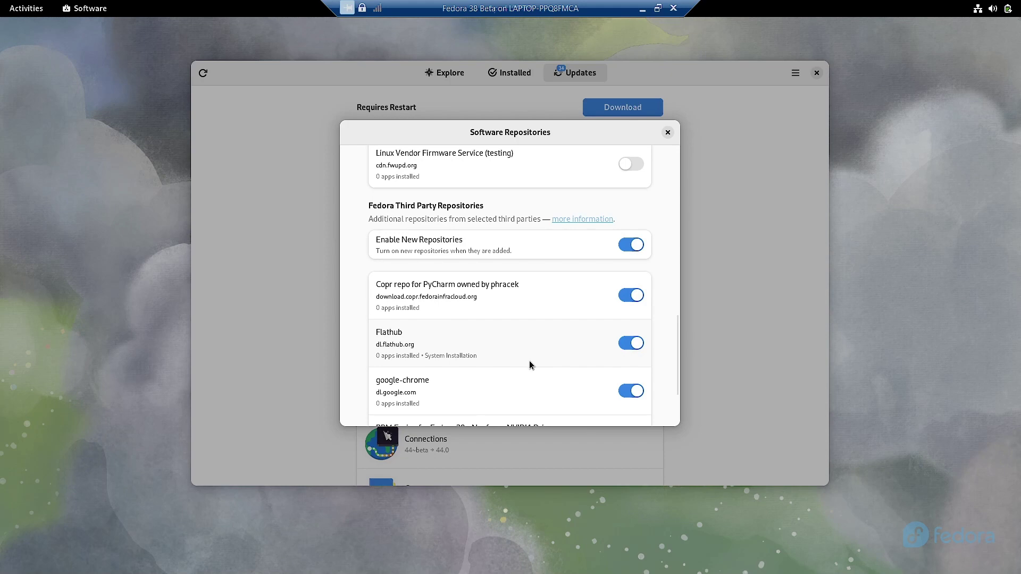
scroll(512, 367, "down", 3)
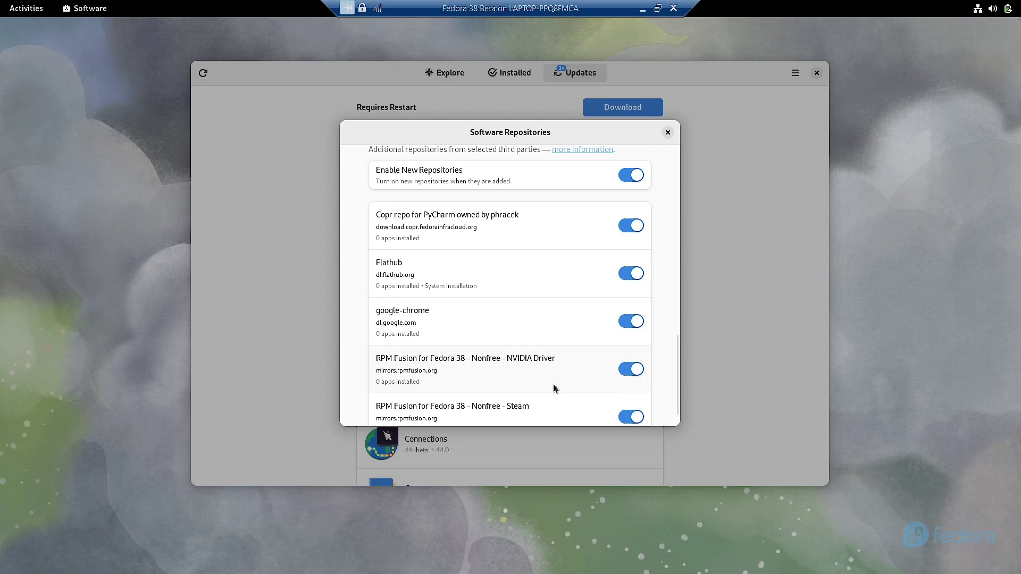
scroll(553, 384, "down", 1)
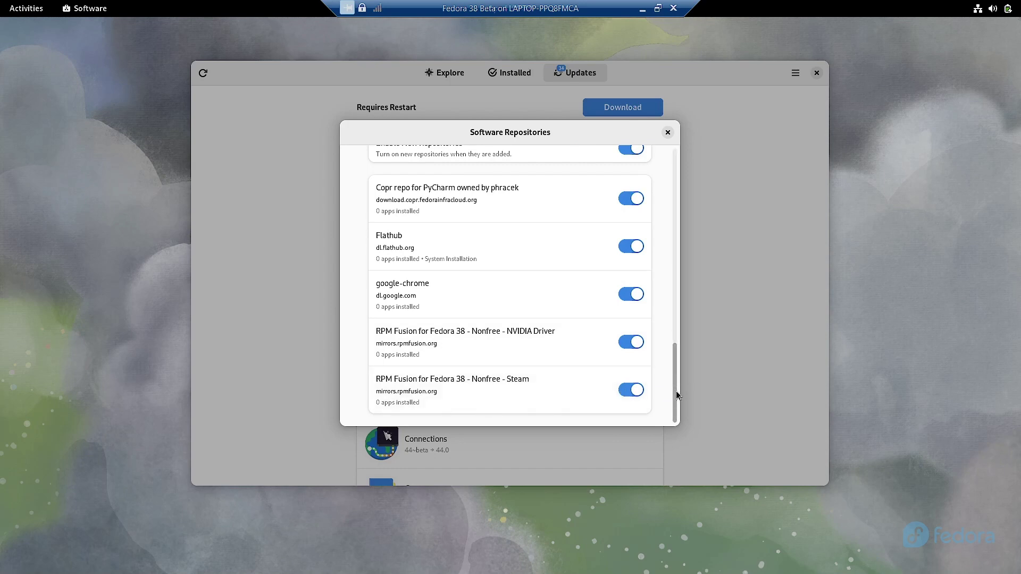
left_click_drag(675, 390, 634, 177)
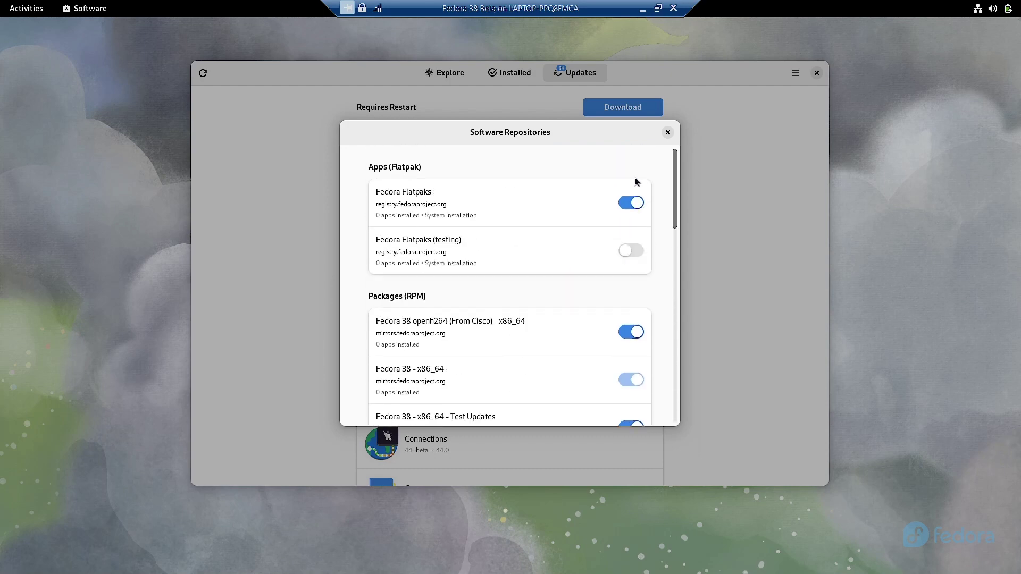
left_click(668, 133)
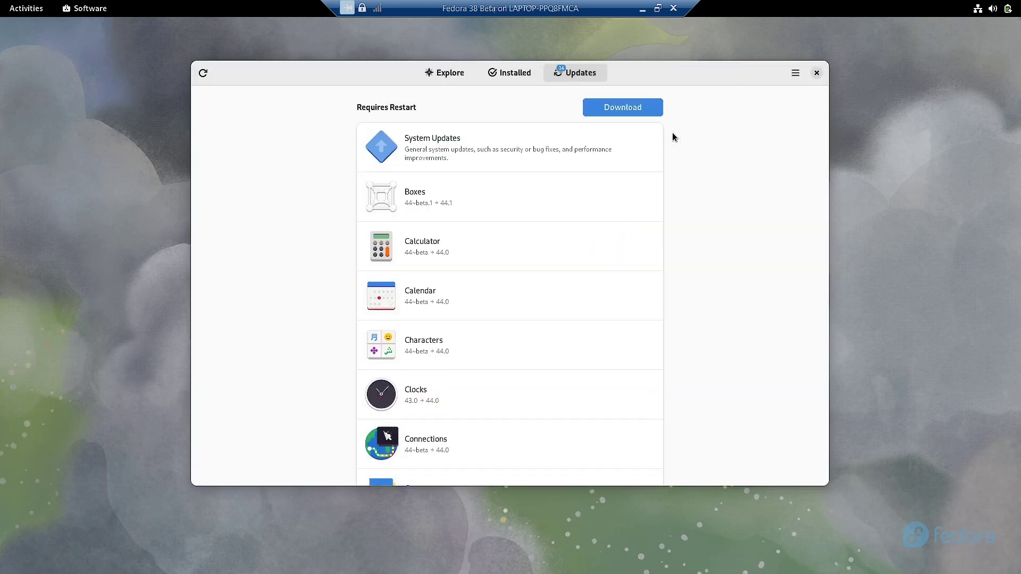
Step: Close Software and show the grid of all installed applications
left_click(817, 76)
left_click(26, 9)
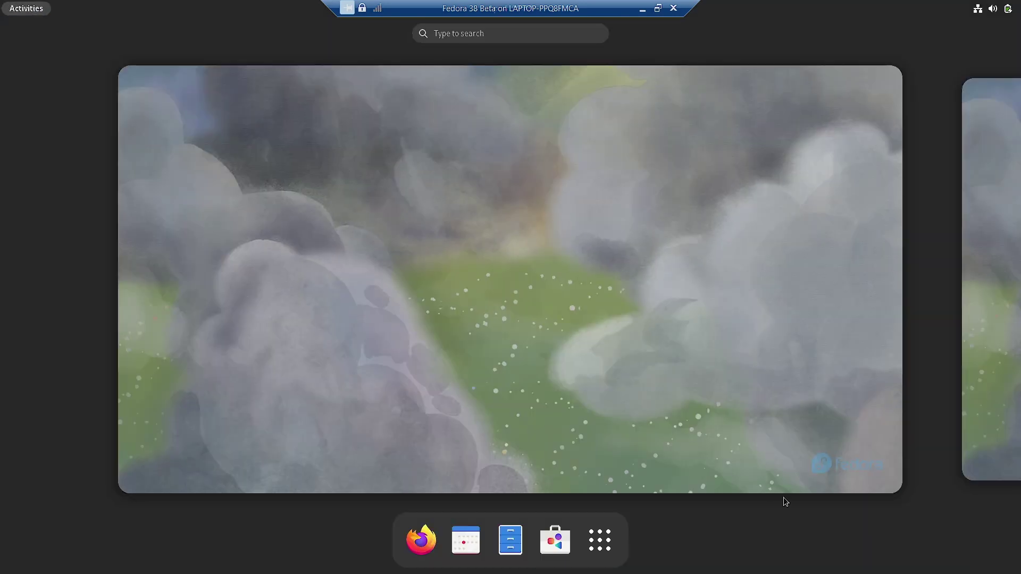
left_click(610, 547)
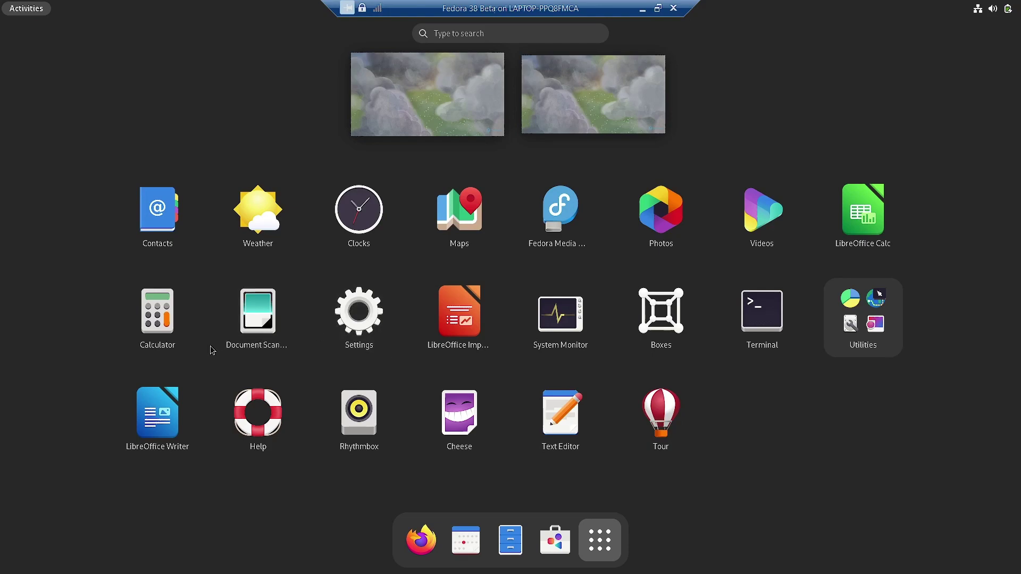
Step: Launch Firefox and skip all of its welcome setup steps to reach the new tab page
left_click(420, 540)
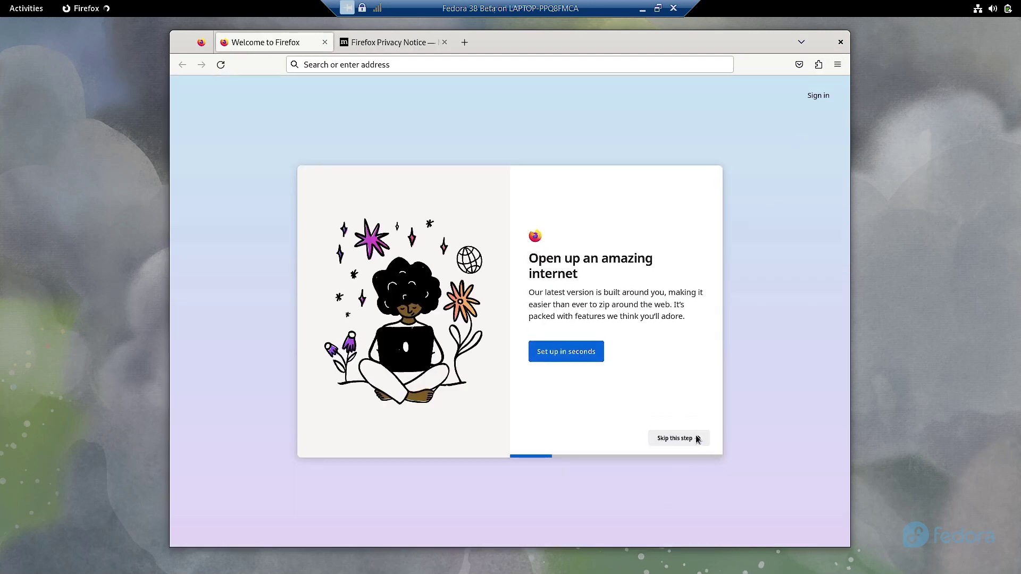
left_click(697, 439)
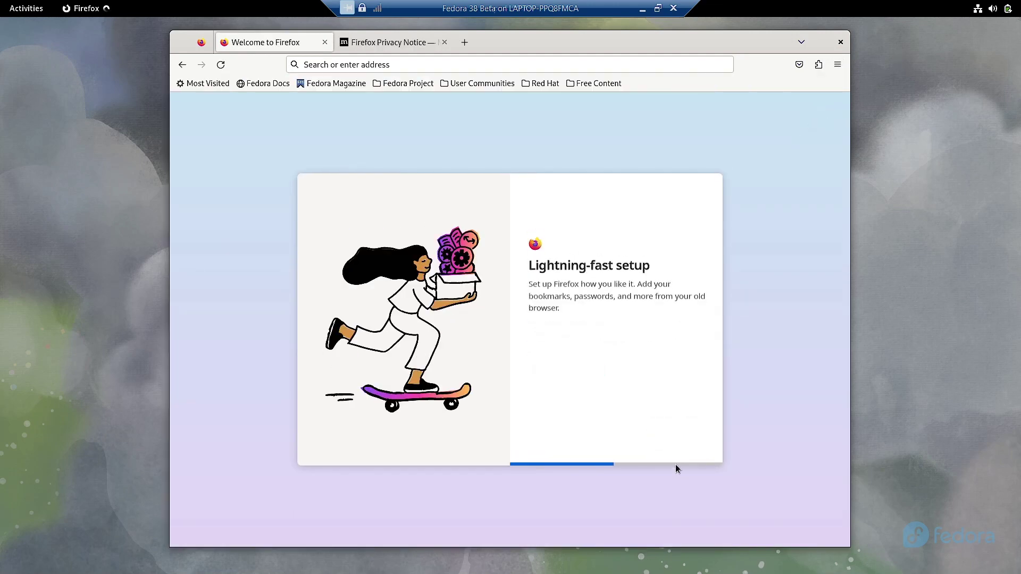
left_click(685, 447)
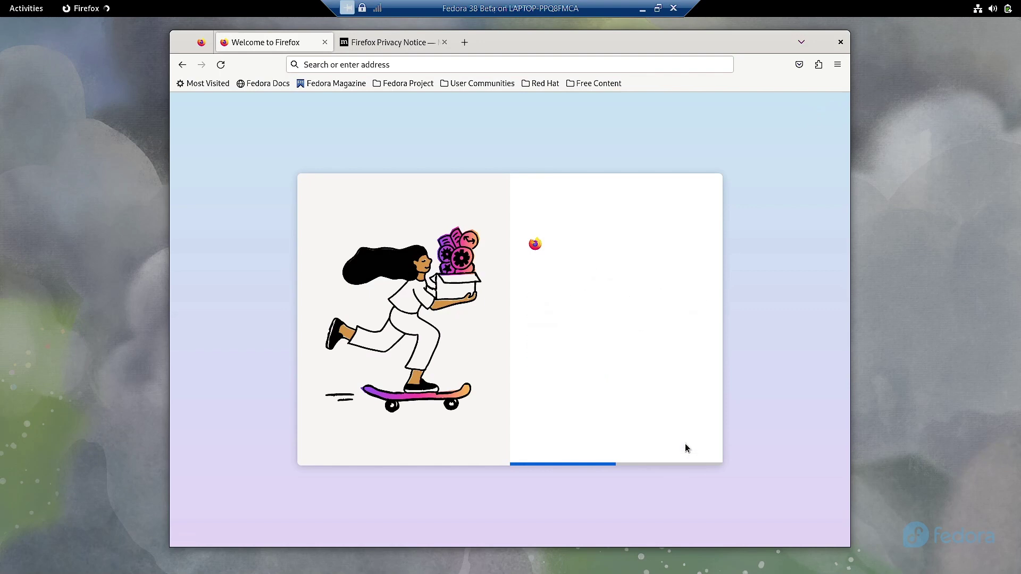
left_click(685, 447)
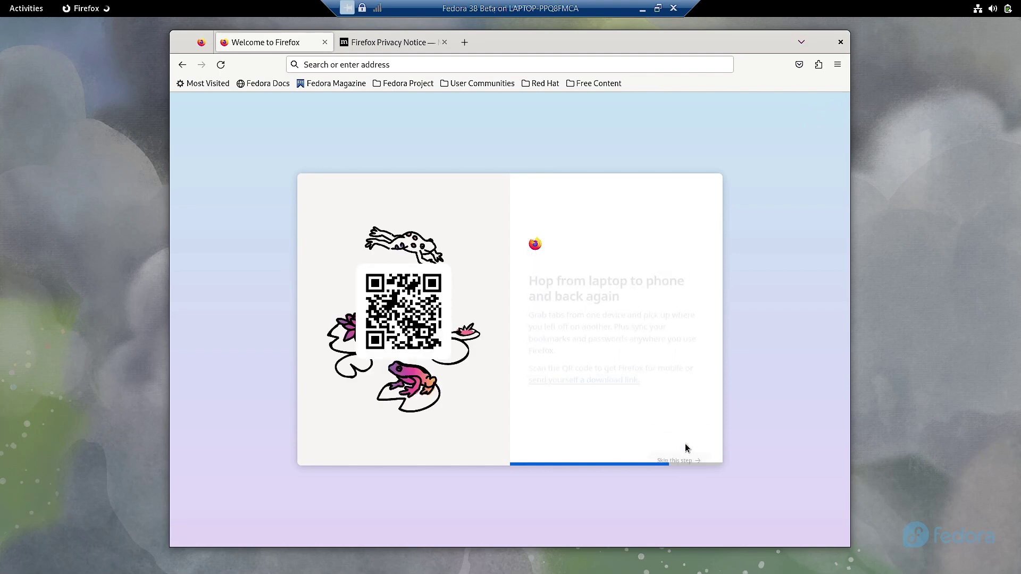
left_click(686, 448)
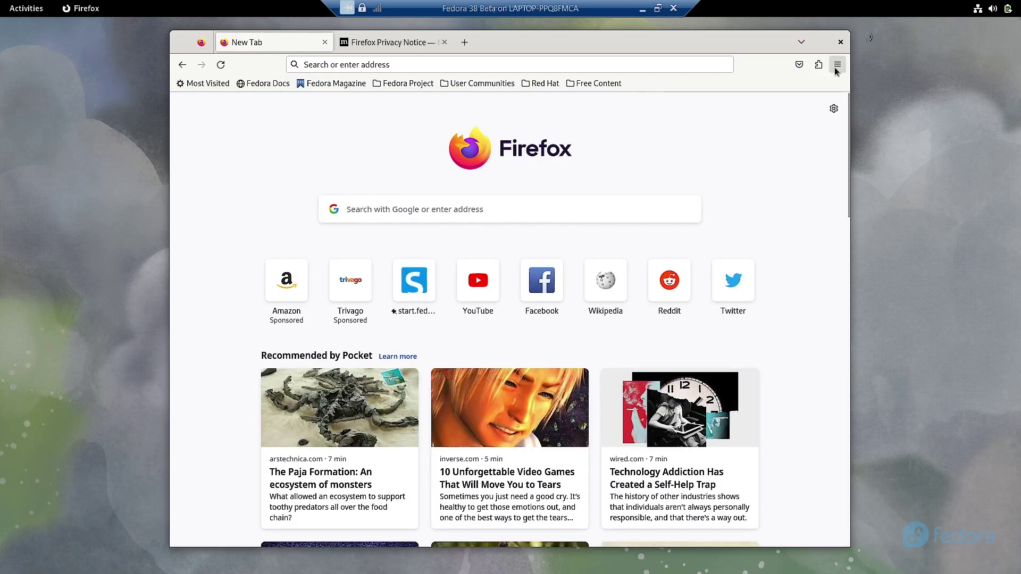
Step: Check the browser version in the About Mozilla Firefox window, moving it over the browser window, and close it
left_click(838, 64)
left_click(706, 386)
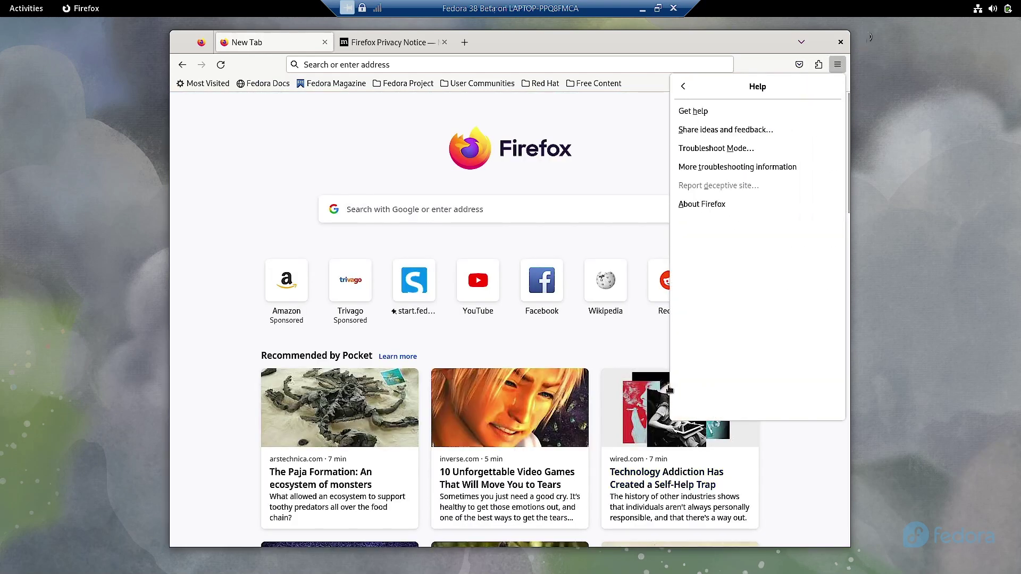
left_click(698, 203)
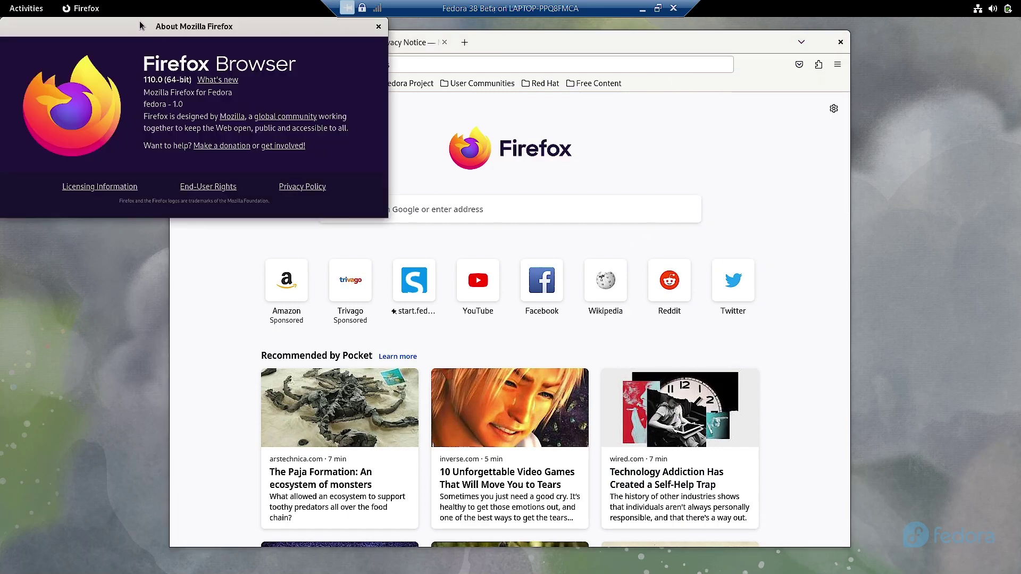
left_click_drag(143, 24, 316, 115)
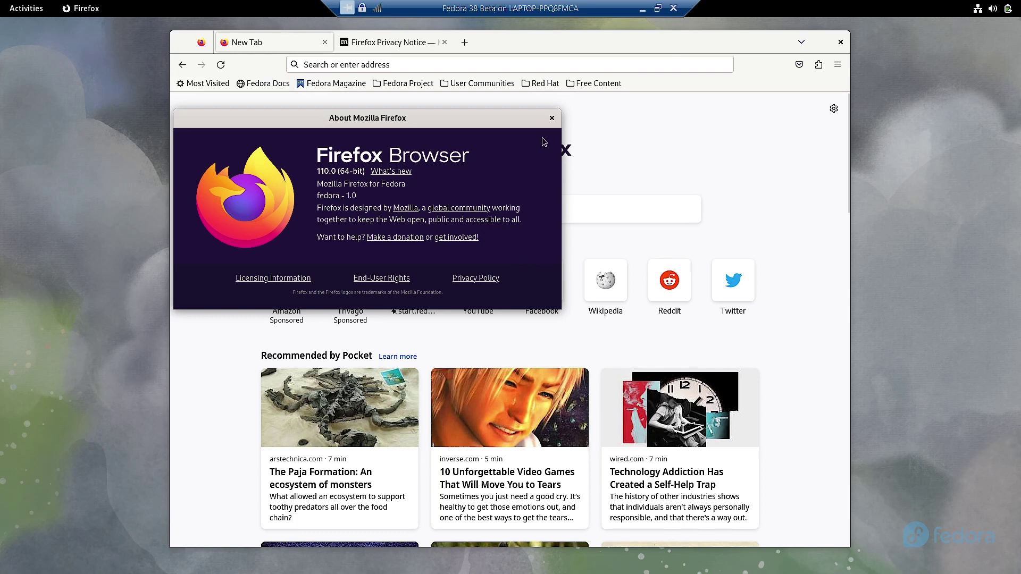
left_click(551, 118)
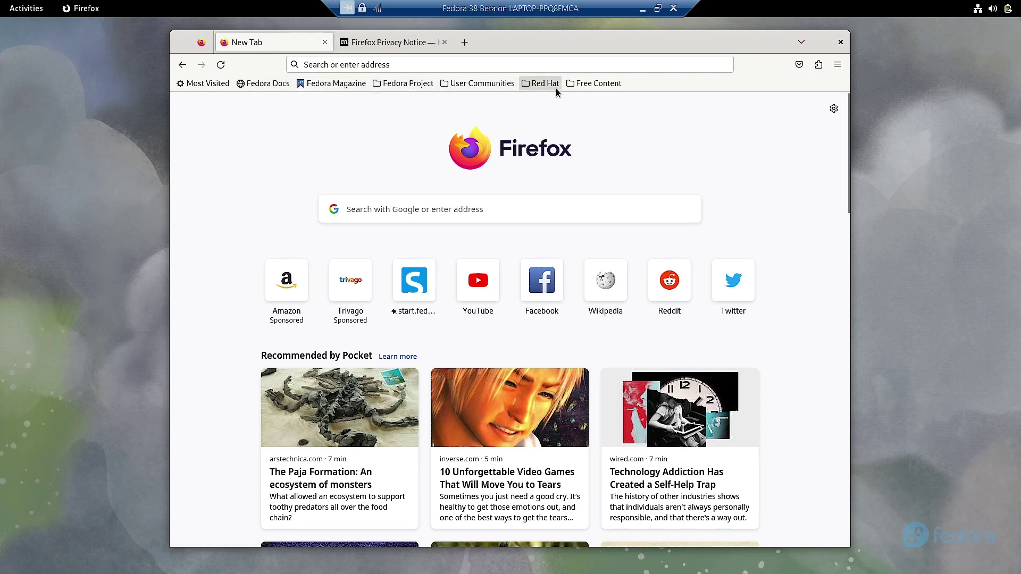
Step: Close Firefox and launch Settings from the grid of installed applications
left_click(839, 42)
left_click(17, 4)
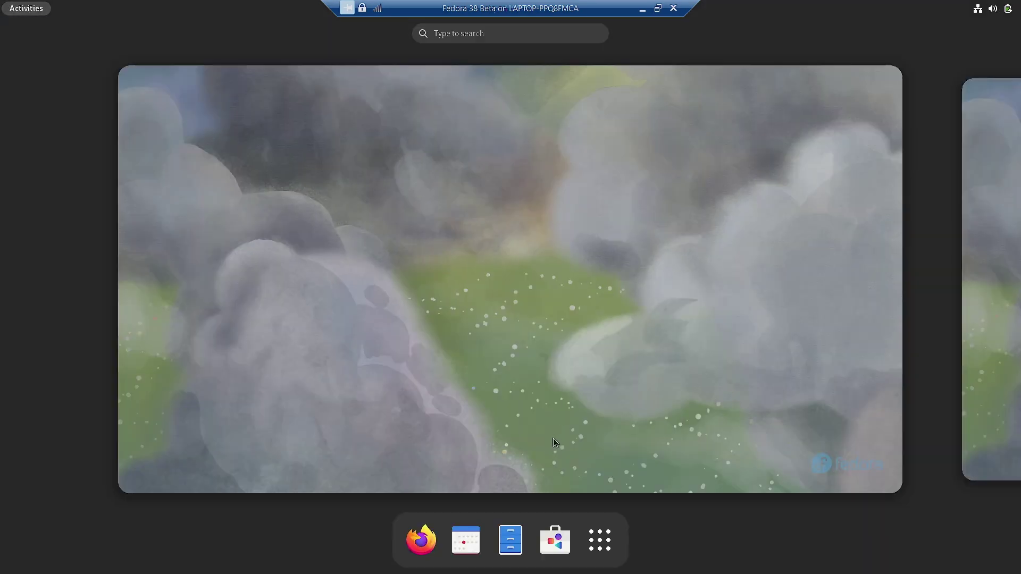
left_click(611, 540)
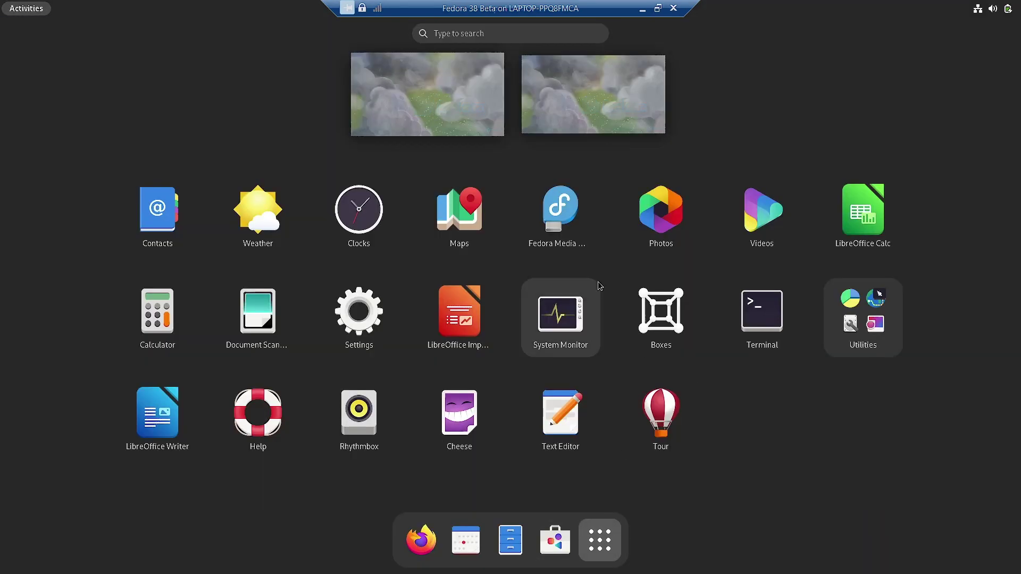
left_click(372, 319)
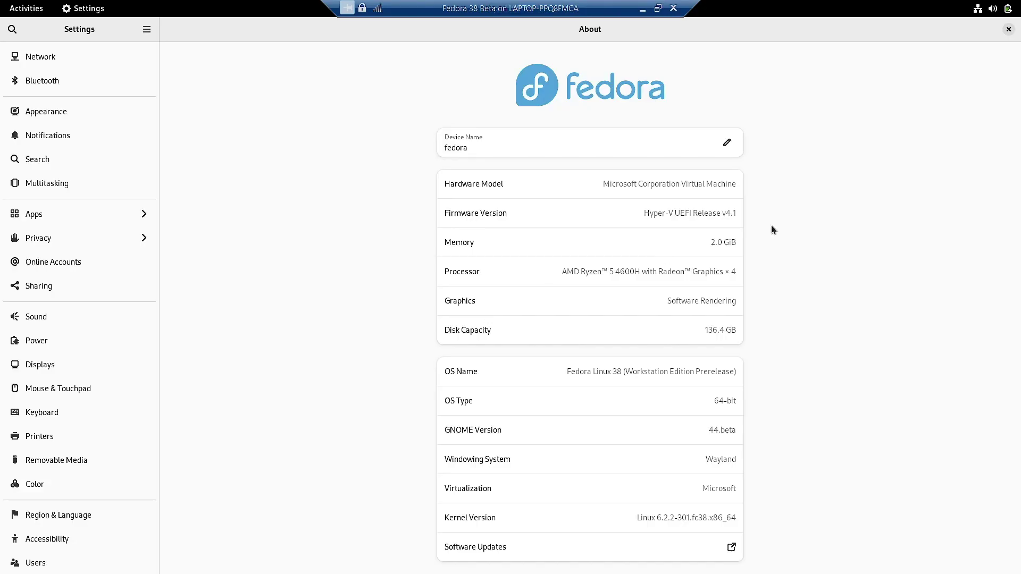
Step: Review the Network, Bluetooth, Appearance, Notifications and Search pages in Settings
left_click(52, 58)
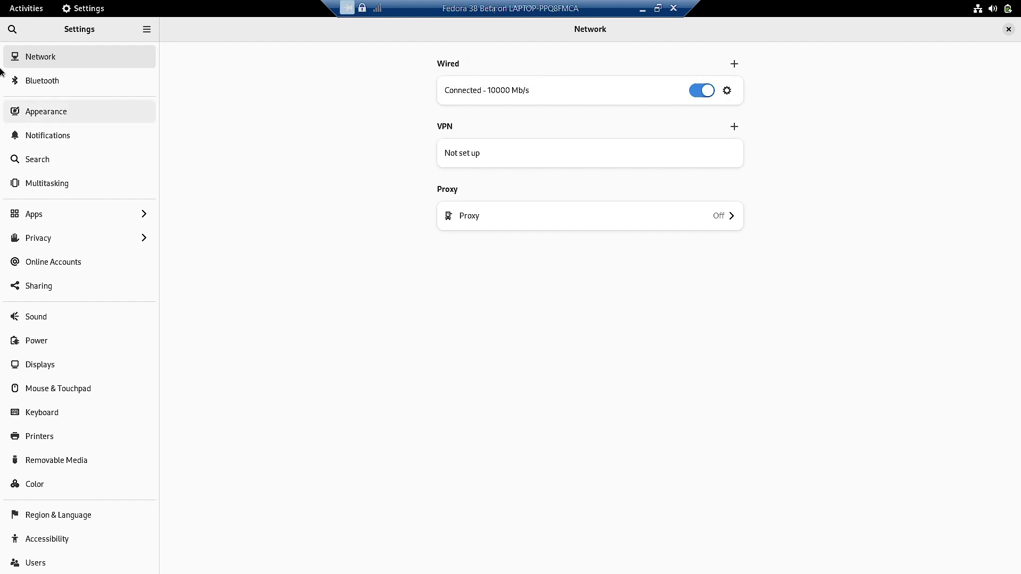
left_click(39, 83)
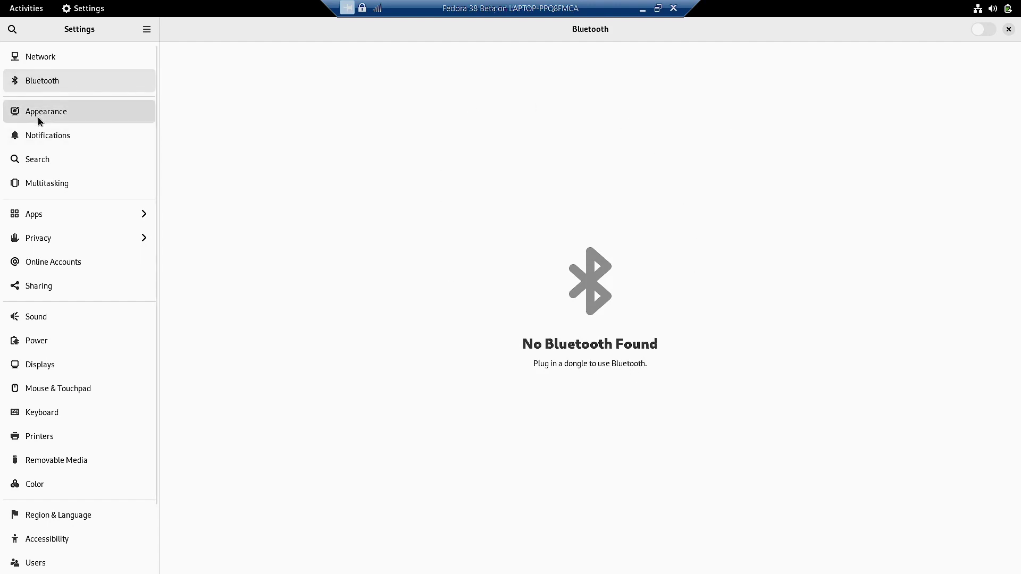
left_click(52, 122)
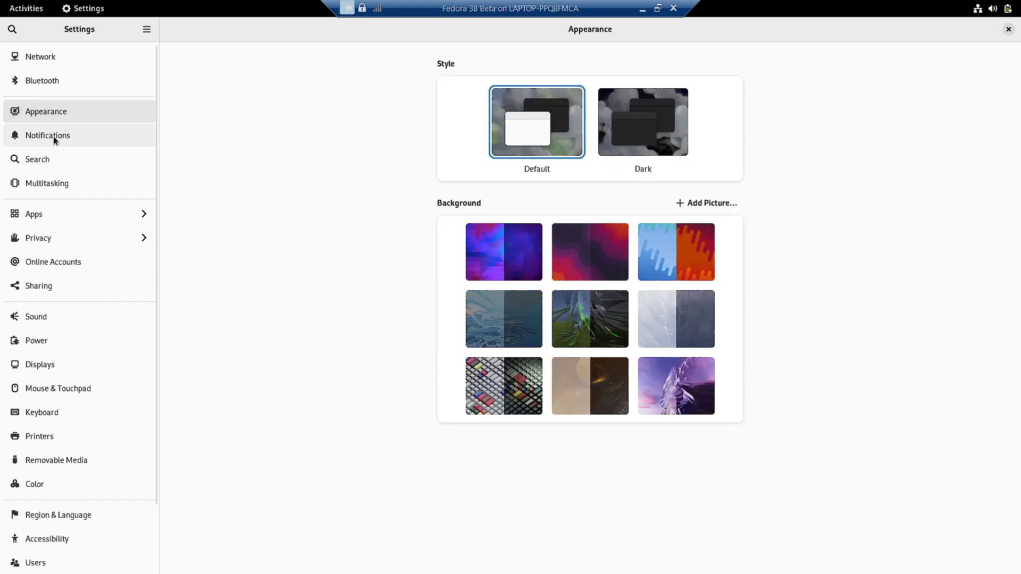
left_click(54, 140)
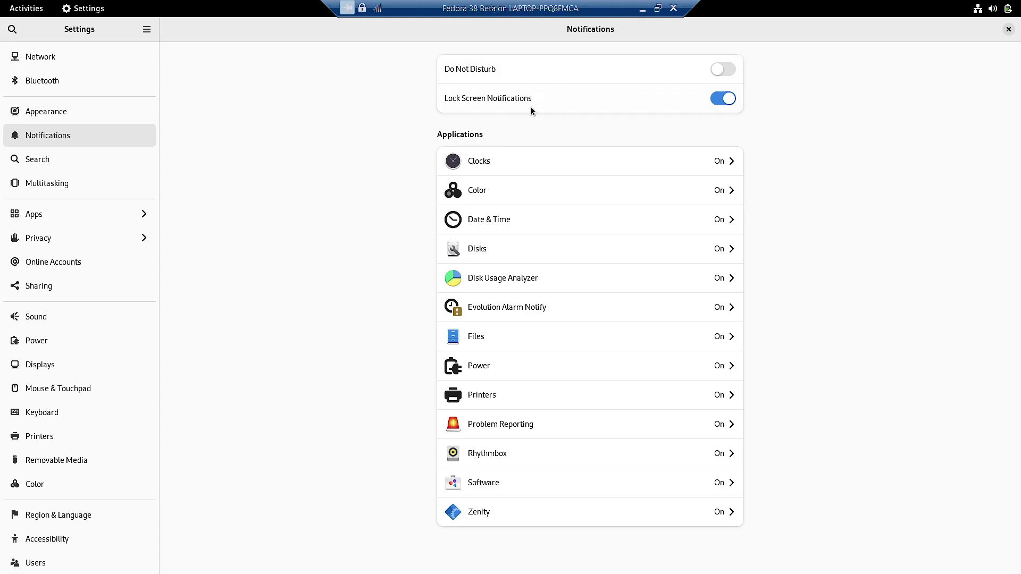
left_click(35, 161)
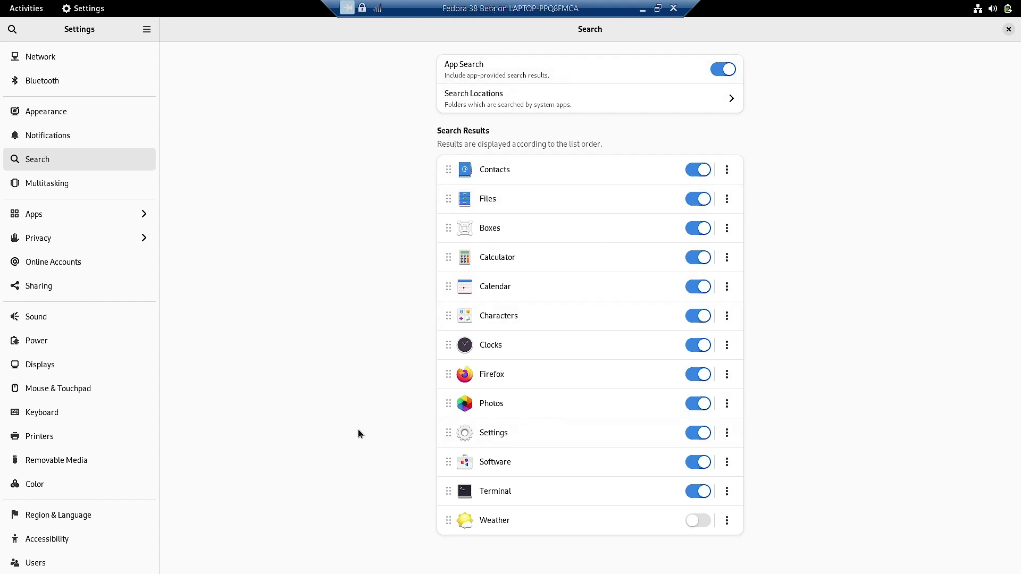
Step: Examine the Multitasking settings, from hot corner and screen edges to workspaces and multi-monitor options
left_click(58, 186)
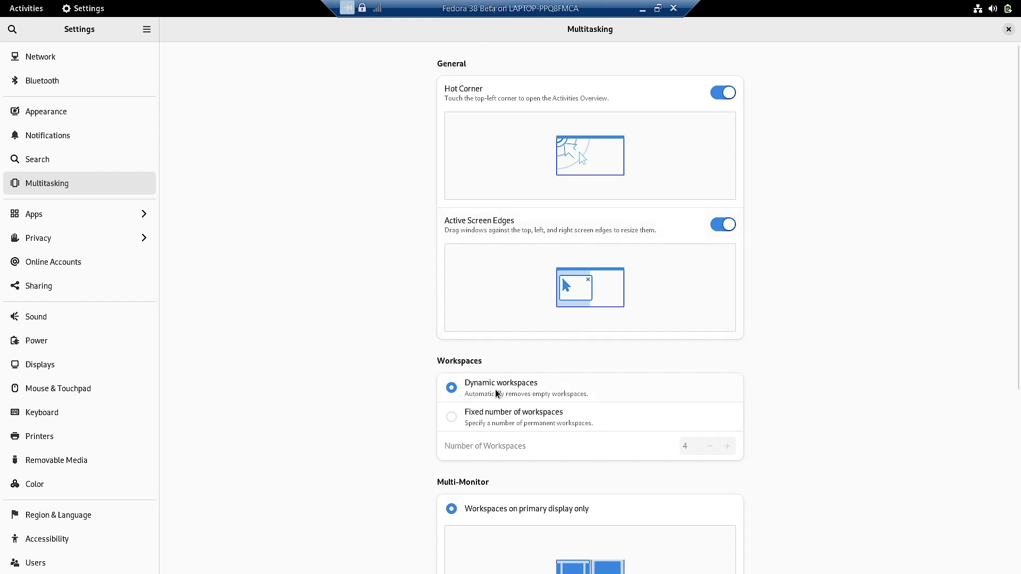
scroll(818, 466, "down", 4)
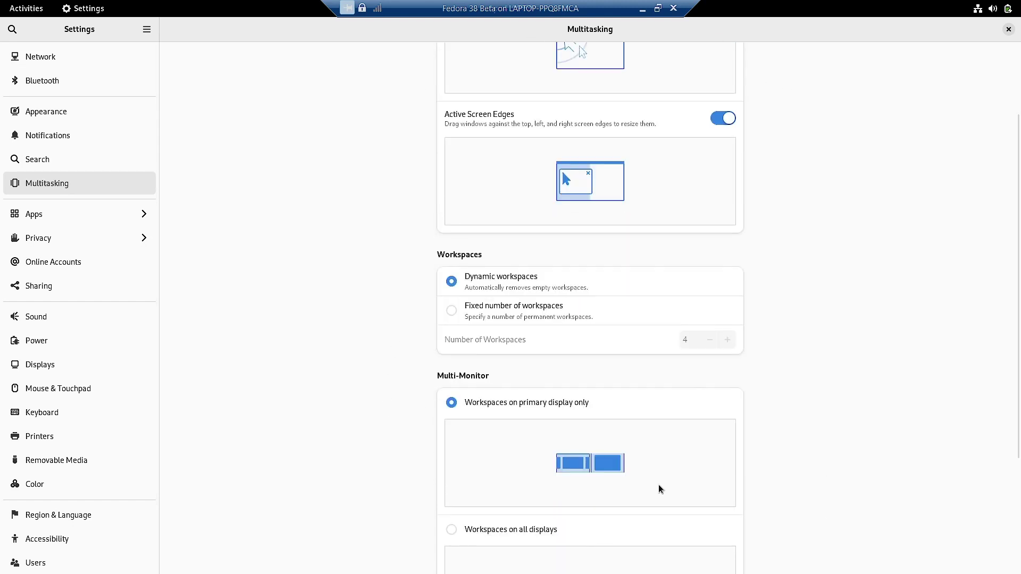
scroll(907, 417, "down", 4)
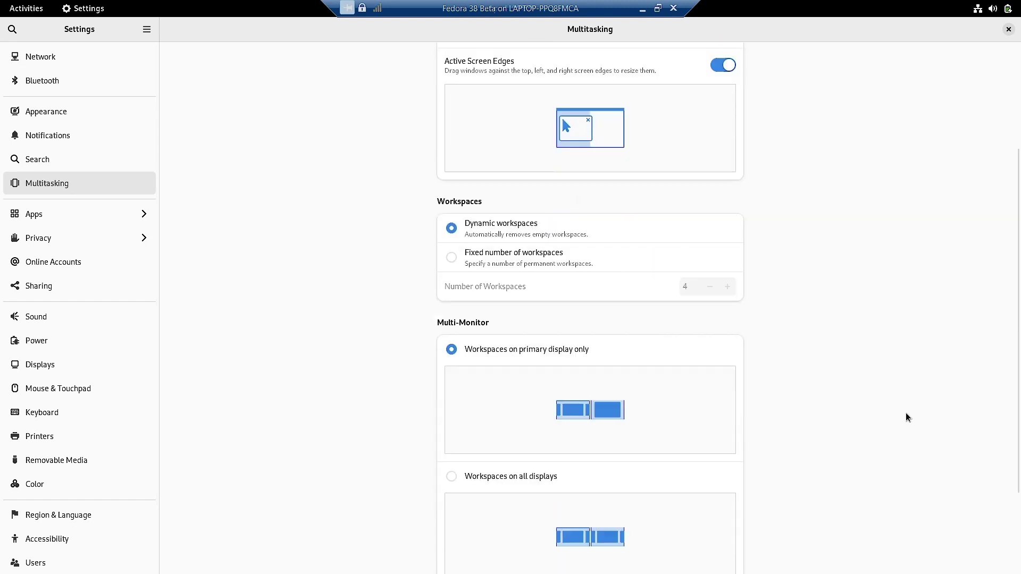
Step: Look at the Apps list and the Privacy screen lock options, returning to the main settings list
left_click(38, 216)
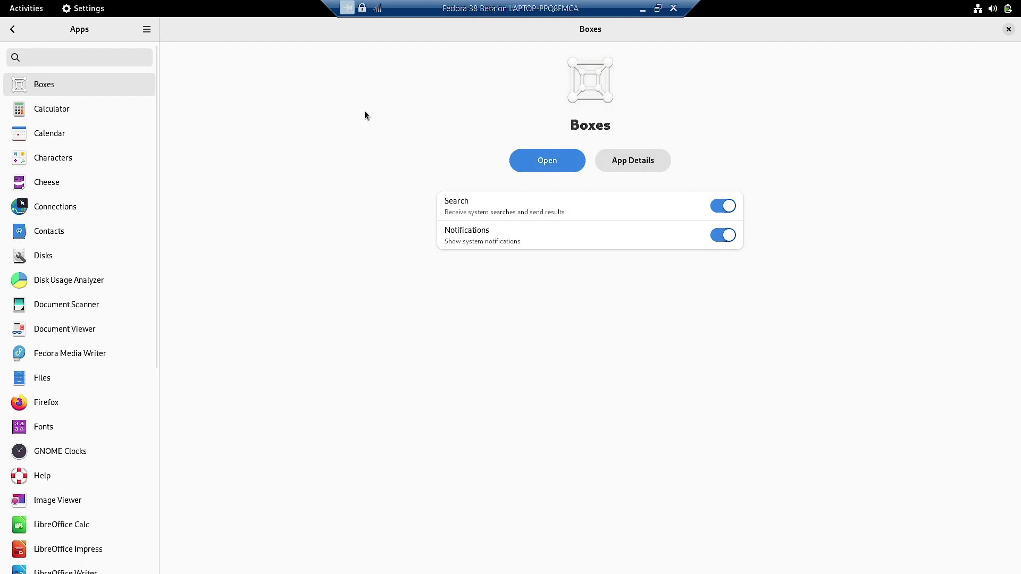
left_click(13, 31)
left_click(64, 240)
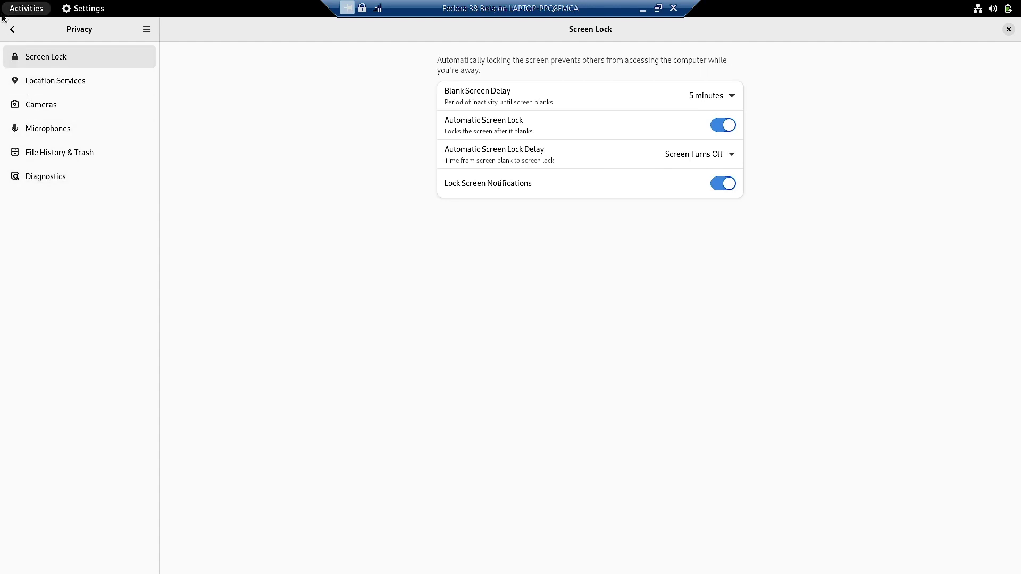
left_click(12, 29)
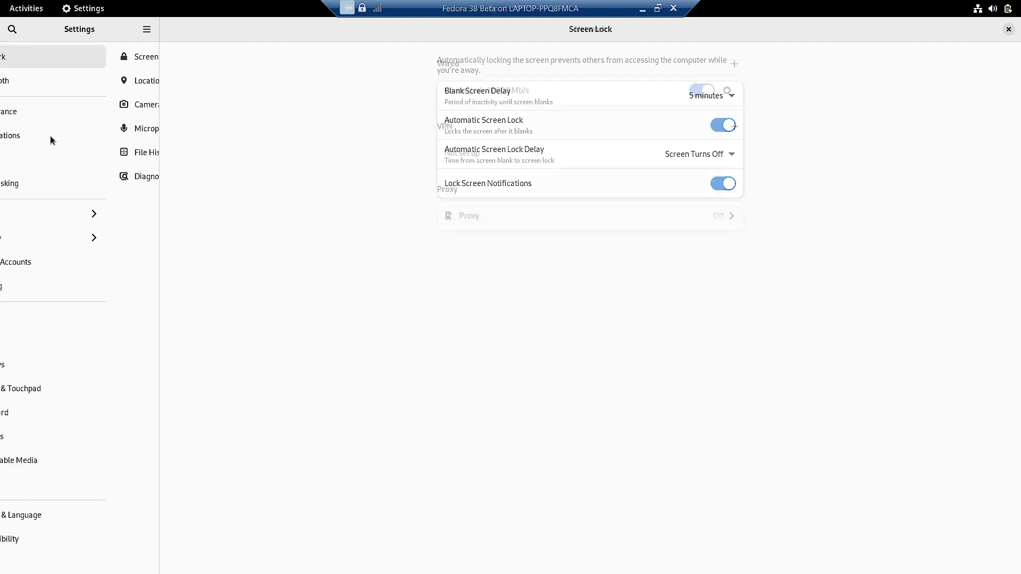
Step: Review the Online Accounts, Sharing, Sound, Power and Displays settings
left_click(47, 268)
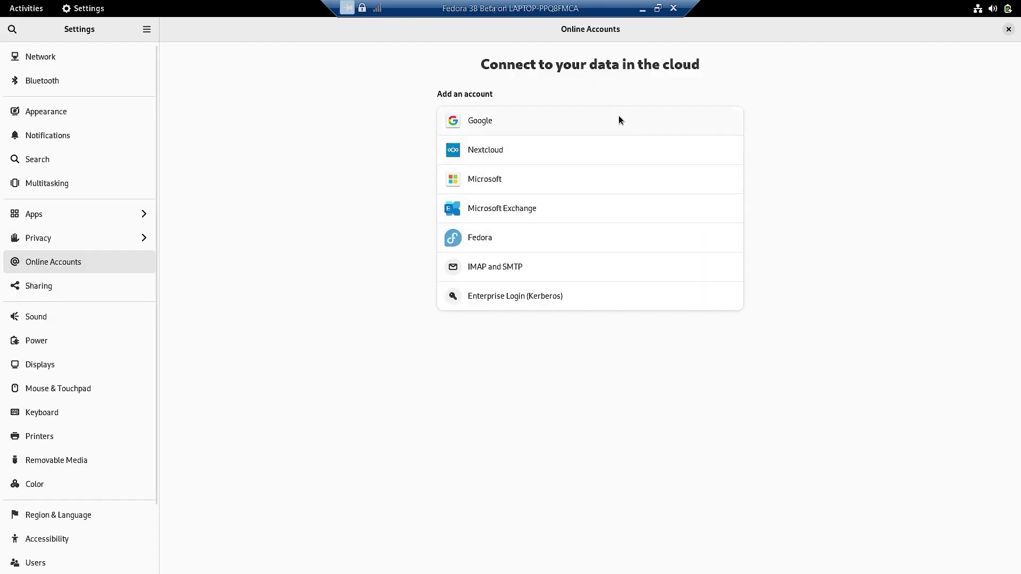
left_click(69, 285)
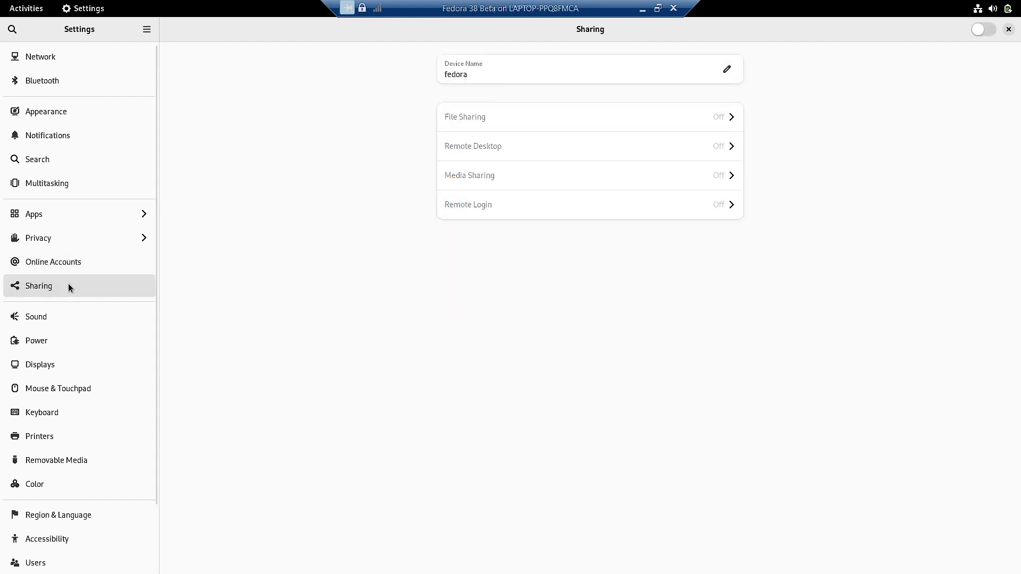
left_click(59, 325)
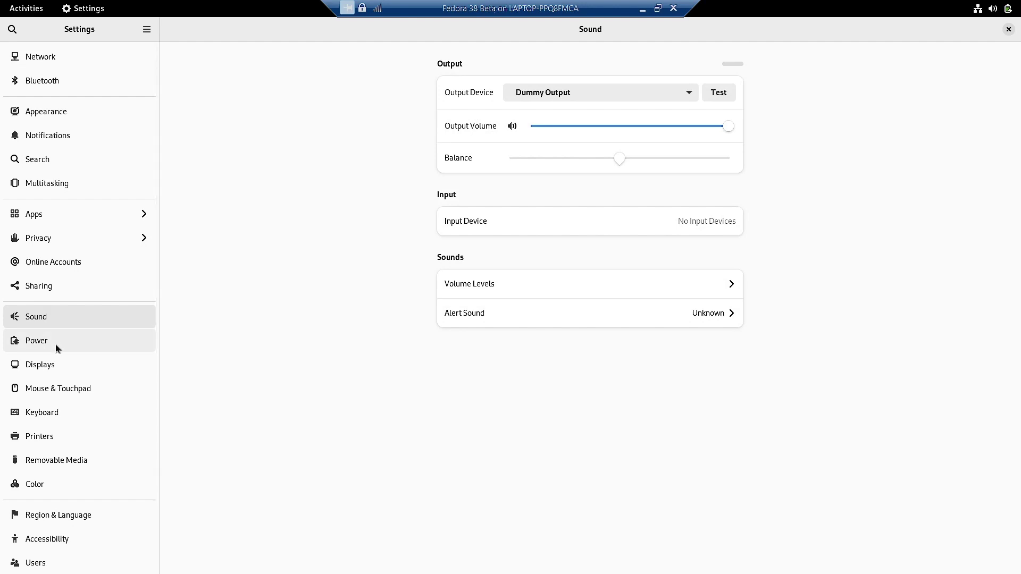
left_click(55, 343)
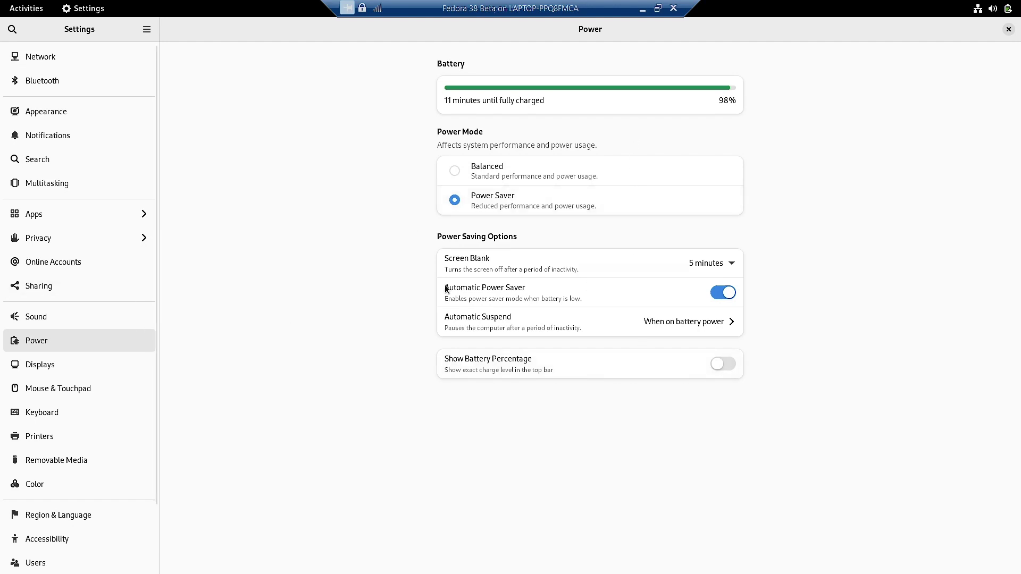
left_click(62, 367)
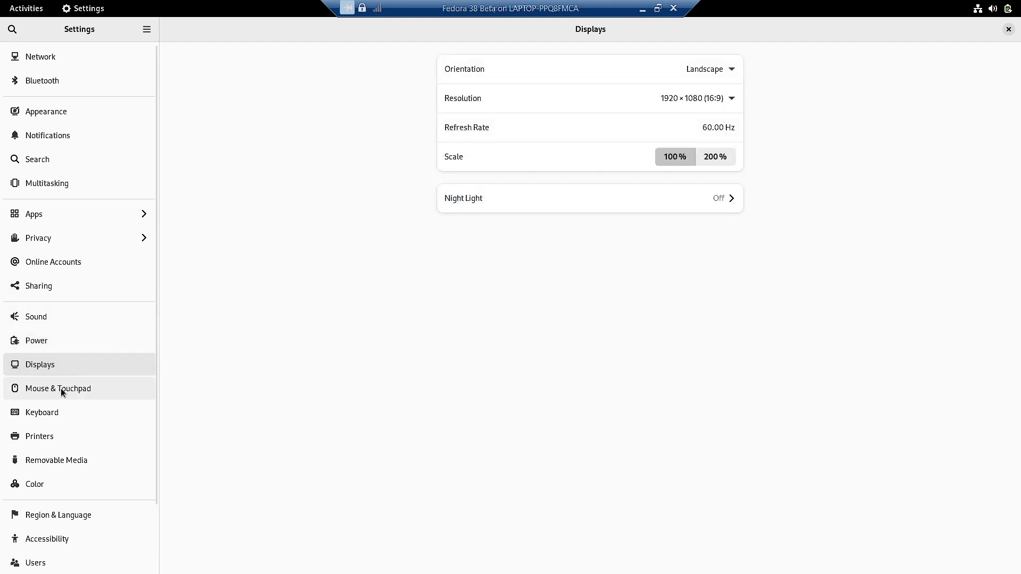
Step: Review the Mouse & Touchpad, Keyboard, Printers, Removable Media and Color settings
left_click(61, 388)
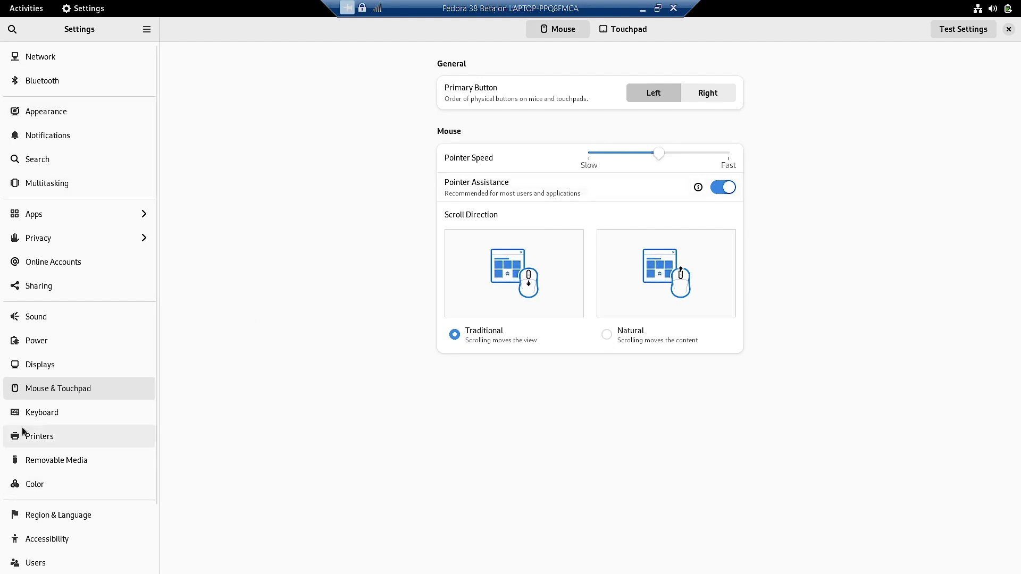
left_click(36, 412)
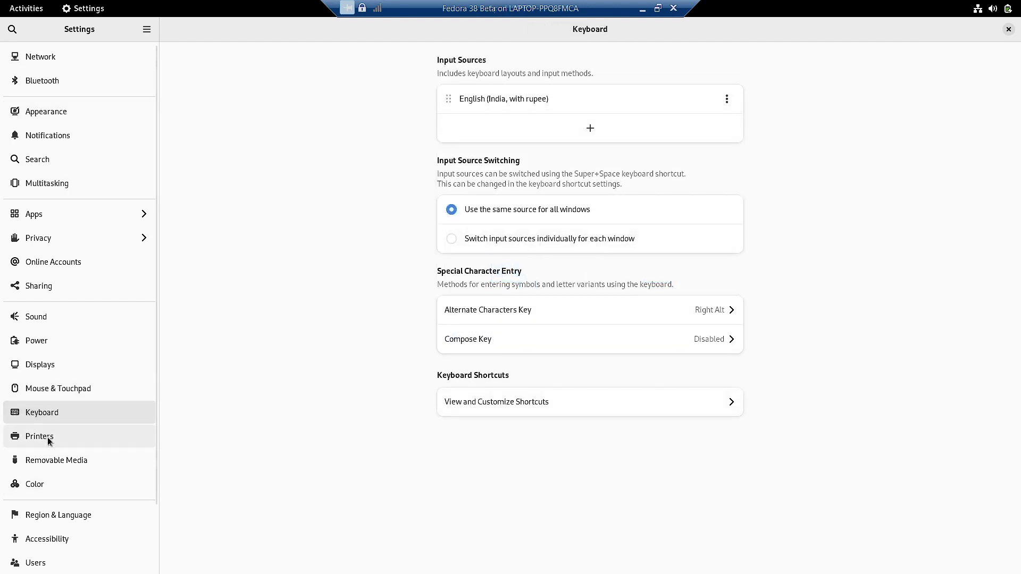
left_click(46, 437)
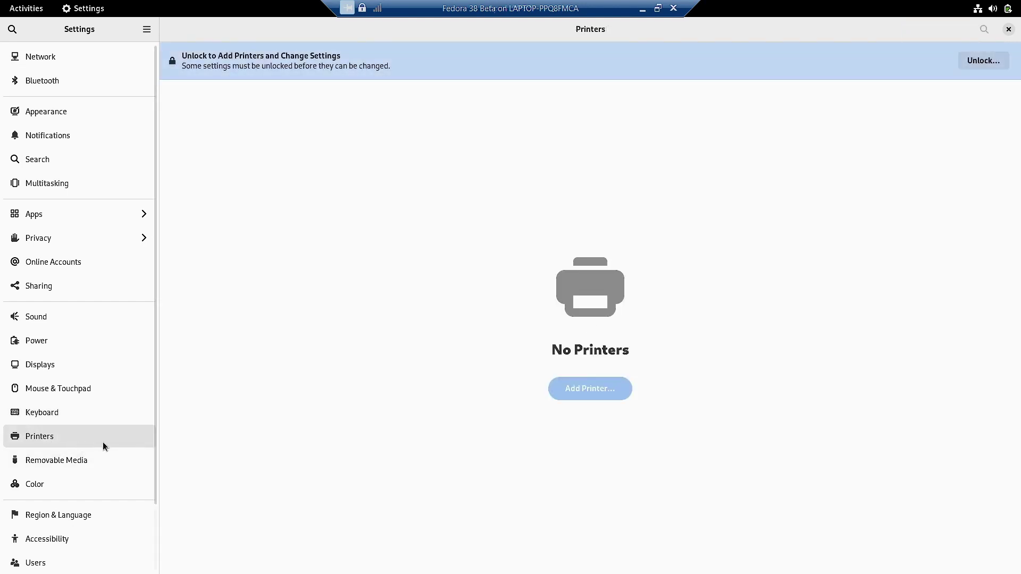
left_click(77, 460)
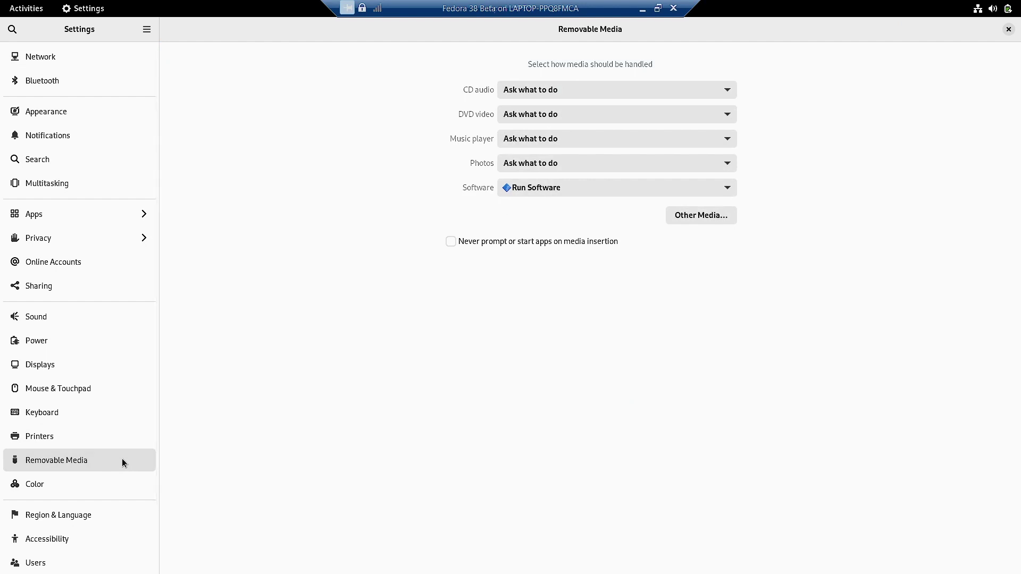
left_click(28, 492)
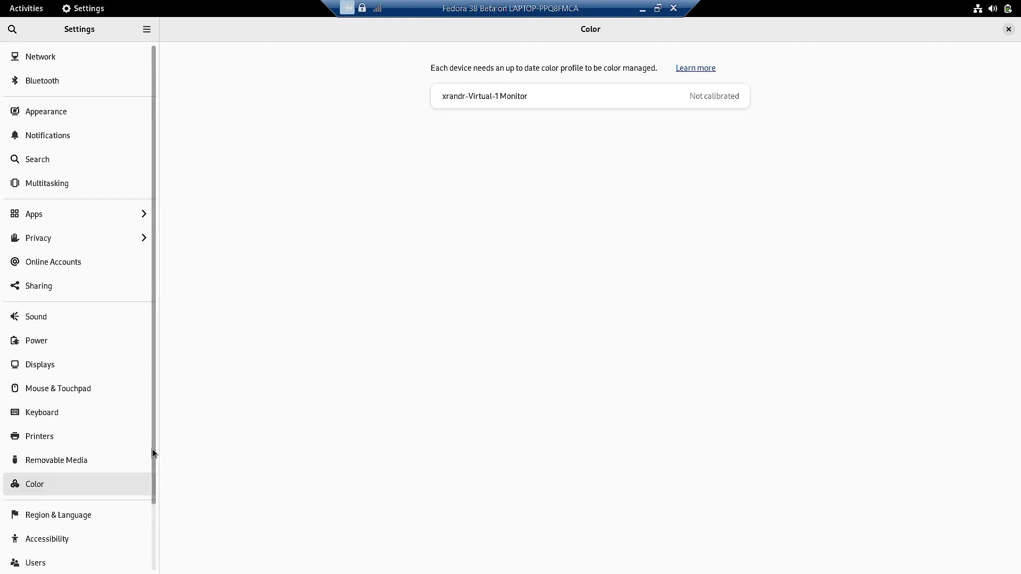
Step: Review the remaining settings pages: Region & Language, Accessibility, Users, Default Apps, Date & Time and About
left_click_drag(153, 449, 152, 498)
left_click(81, 452)
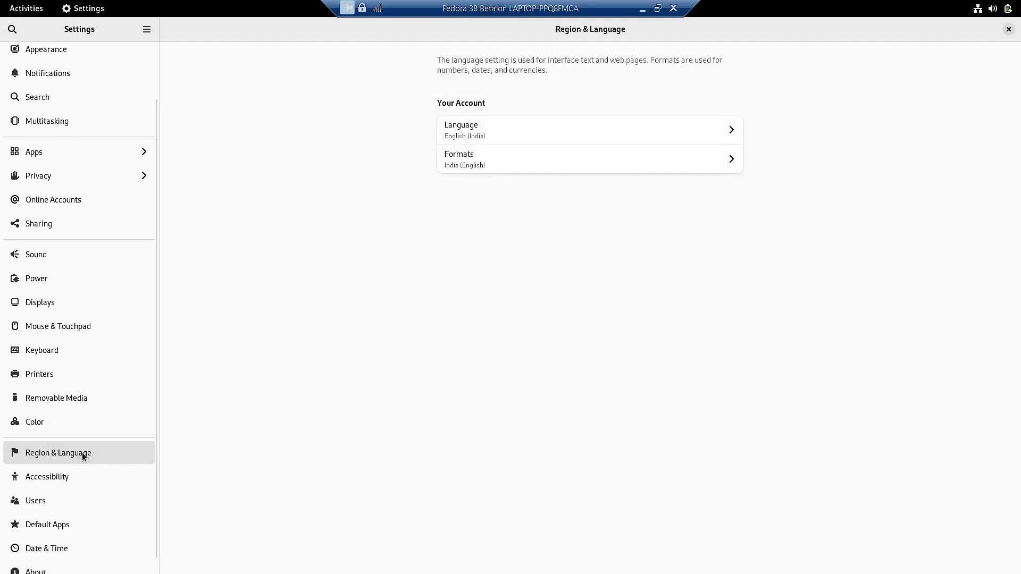
left_click(65, 477)
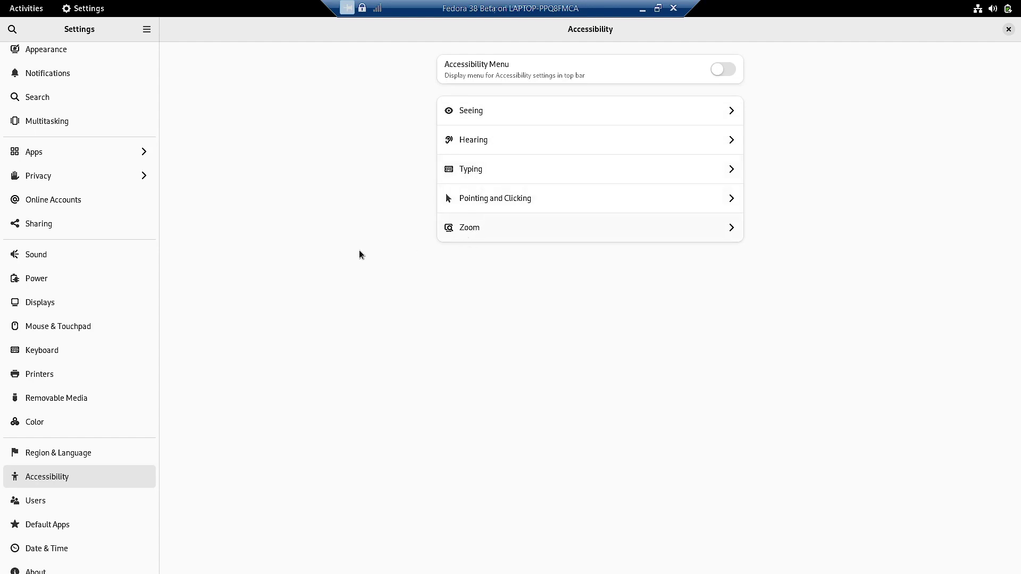
left_click(46, 499)
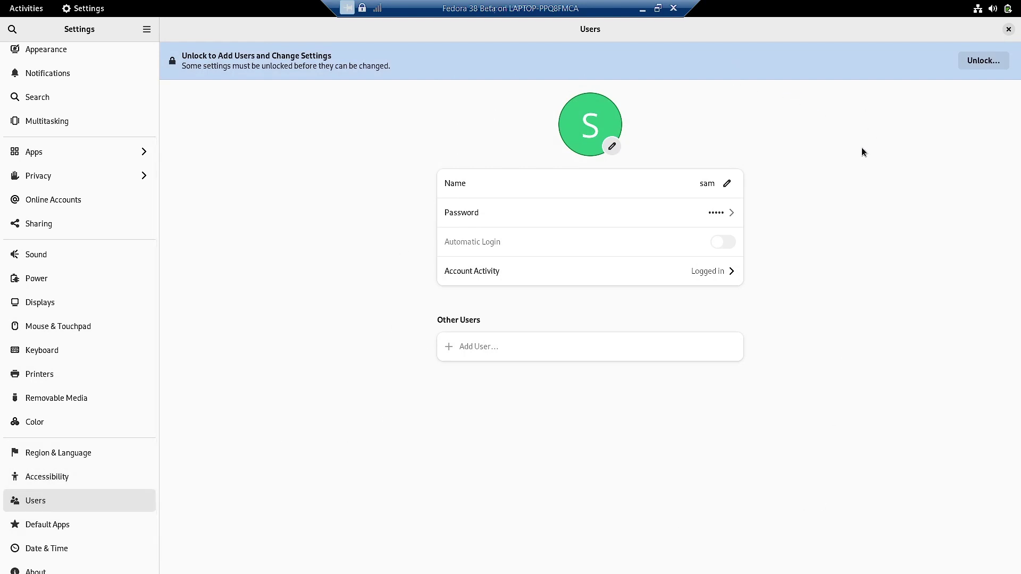
left_click(55, 527)
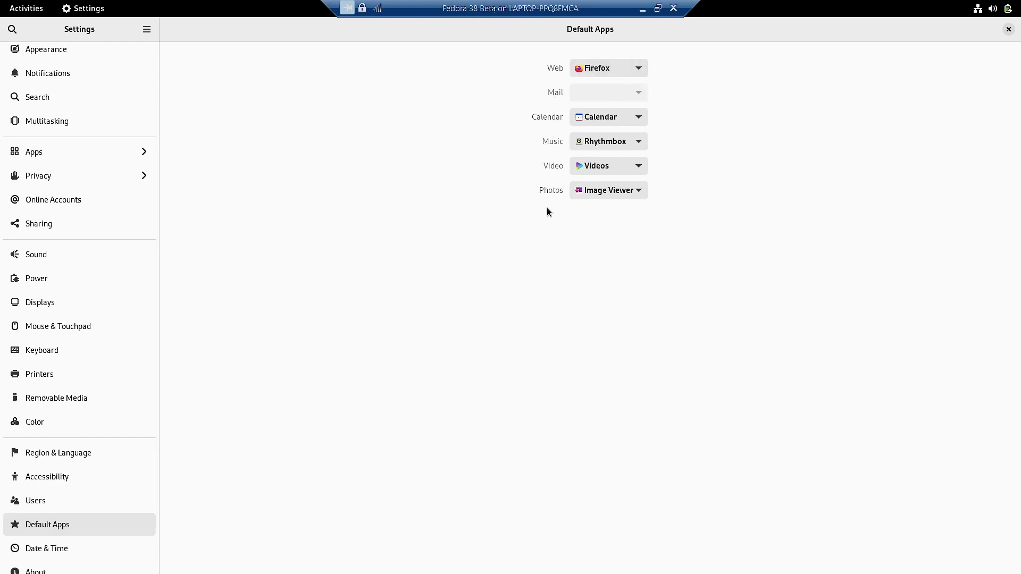
left_click(76, 553)
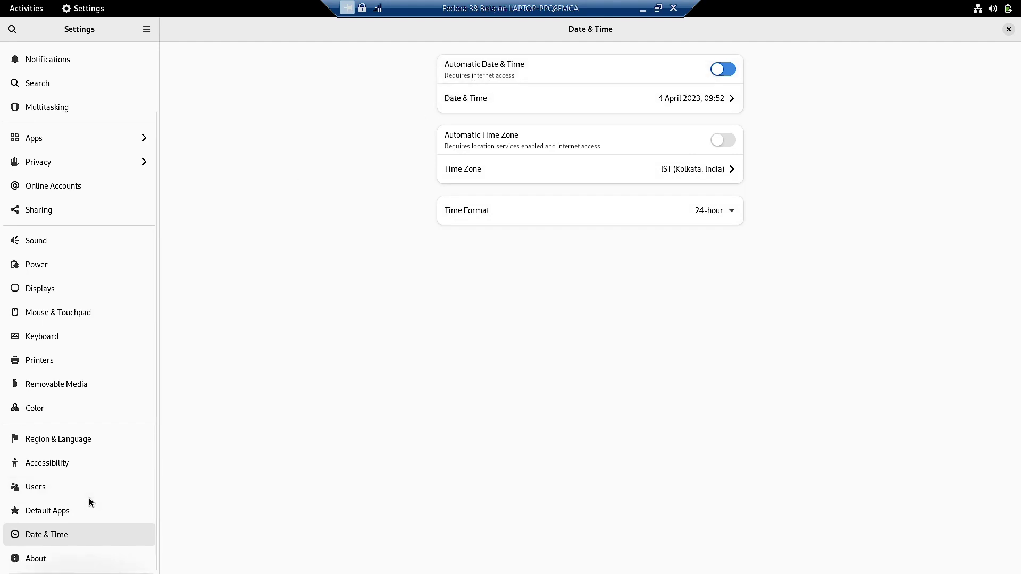
left_click(38, 562)
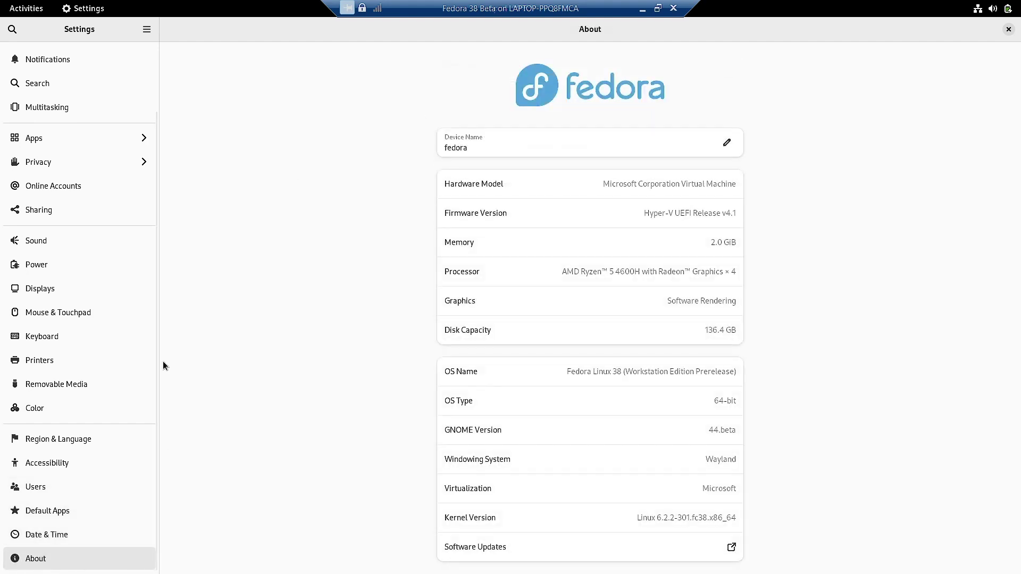
Step: Restore the Settings window to a smaller size, set the Appearance style to Dark, and show the Activities overview
left_click_drag(154, 477, 167, 369)
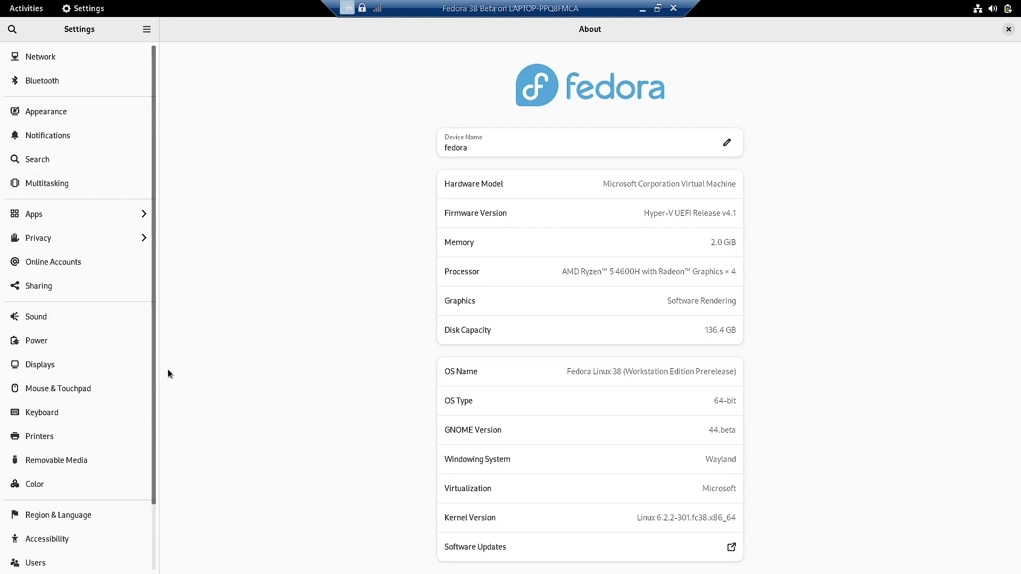
left_click(76, 111)
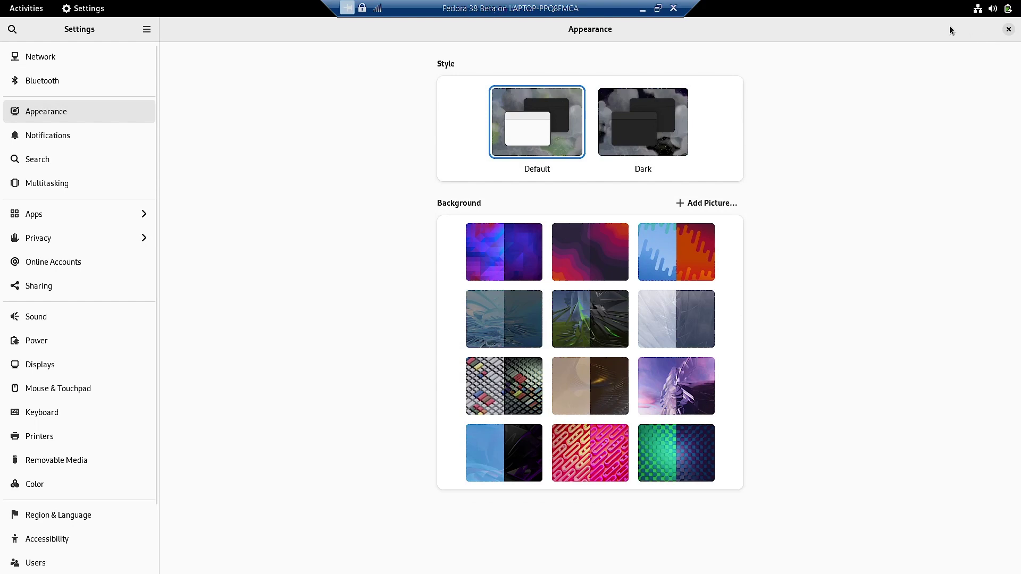
double_click(950, 31)
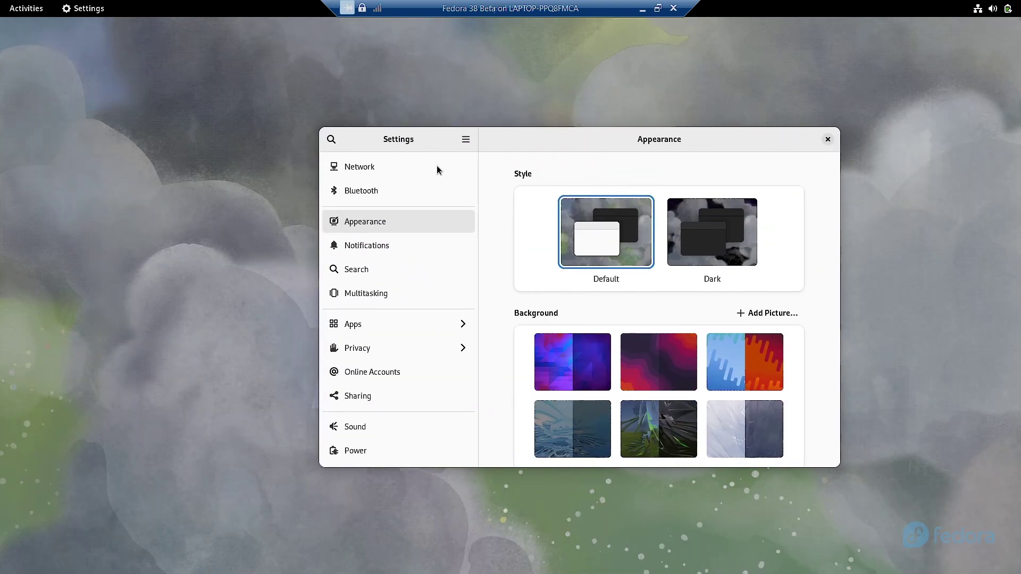
left_click(698, 245)
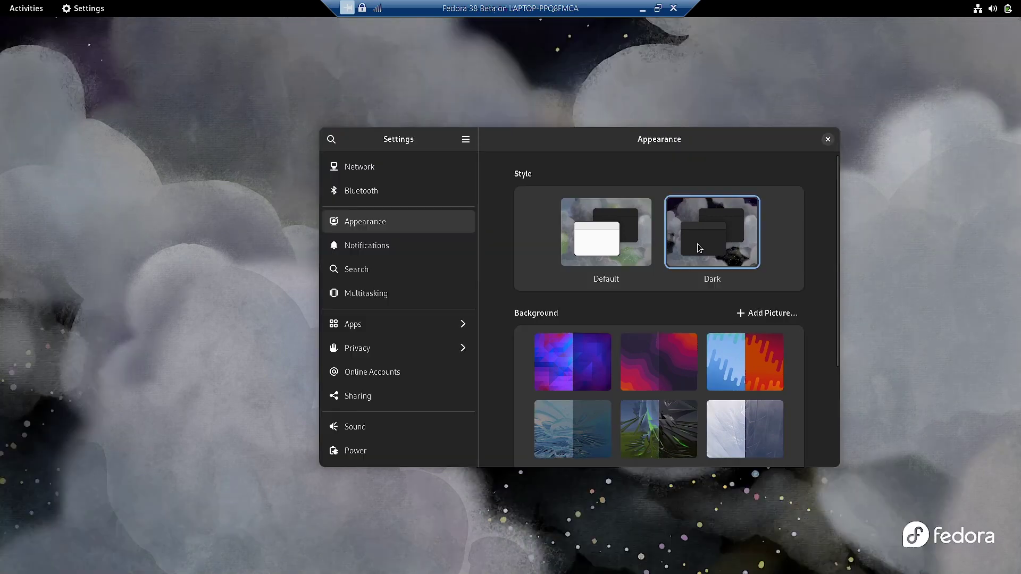
left_click(12, 9)
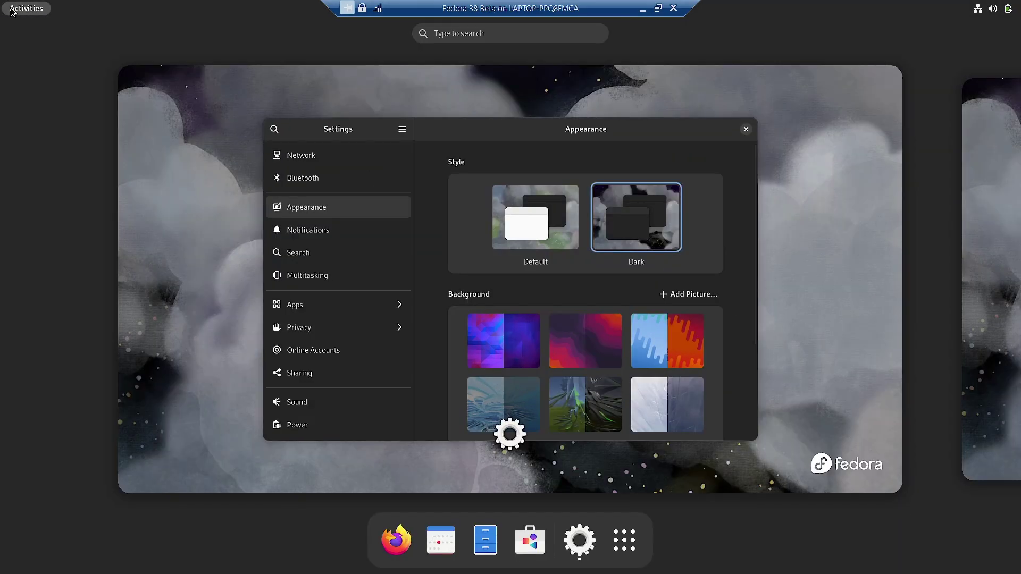
Step: Show the grid of all installed applications and return to the Settings window
left_click(631, 540)
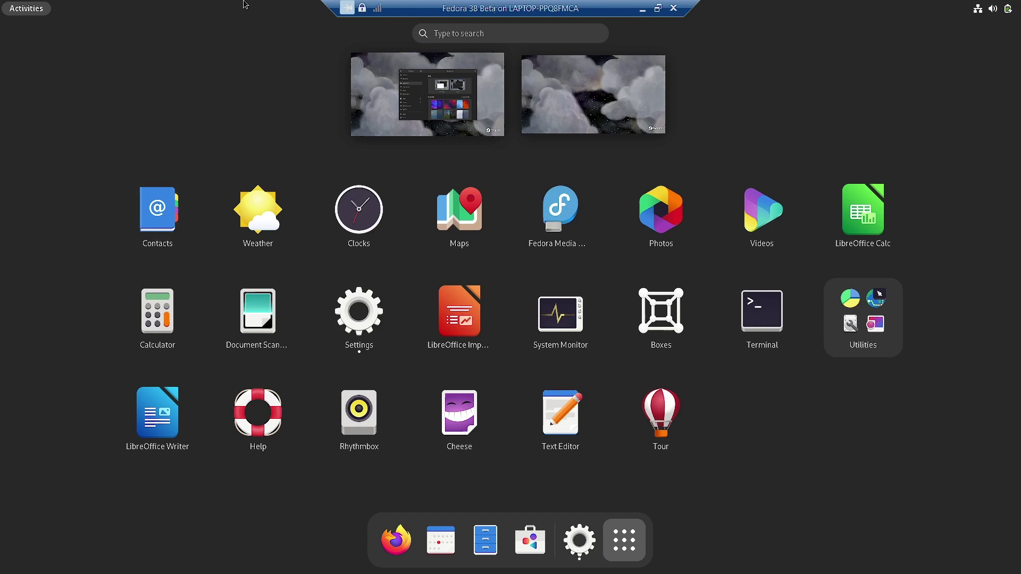
key("Escape")
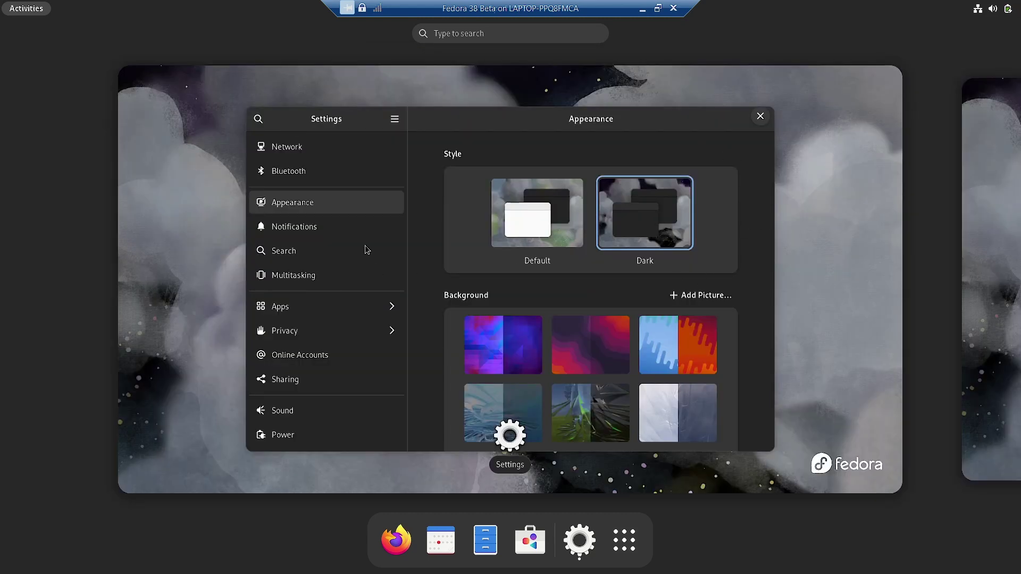
left_click(499, 338)
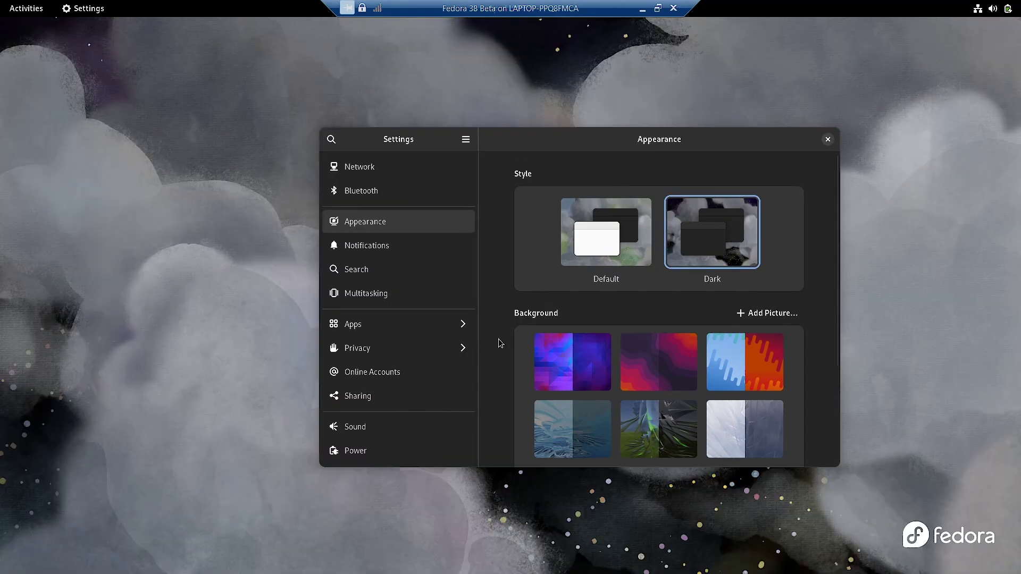
Step: Set the blue-purple geometric background, move the Settings window away from the desktop centre, and switch the style to Default
left_click(560, 363)
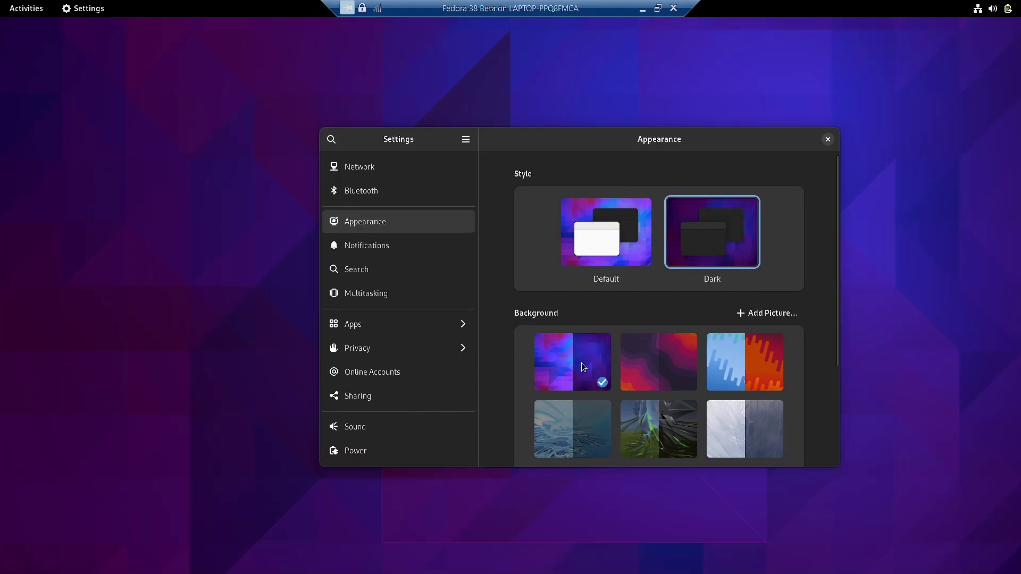
left_click_drag(687, 158, 821, 246)
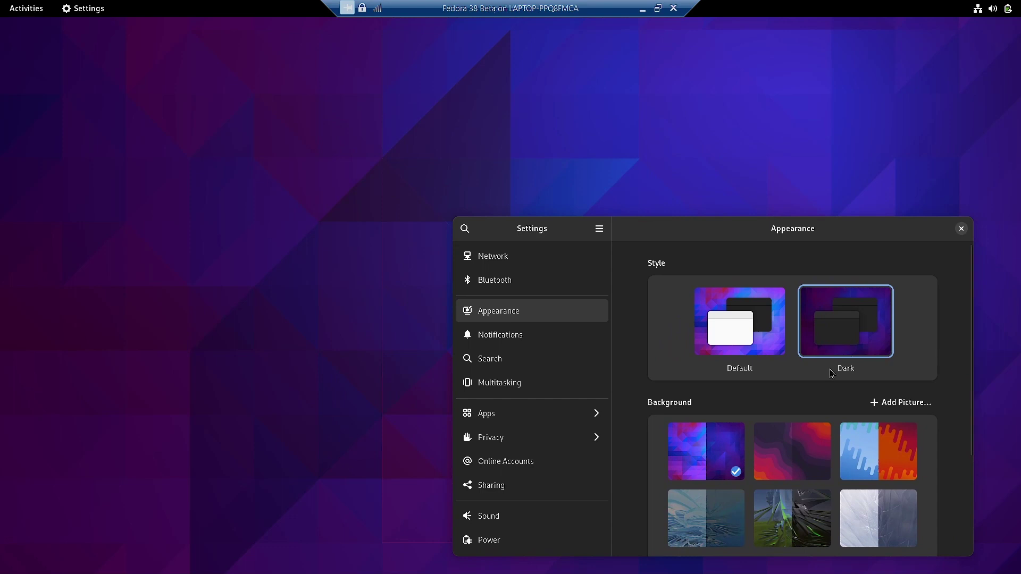
left_click(734, 333)
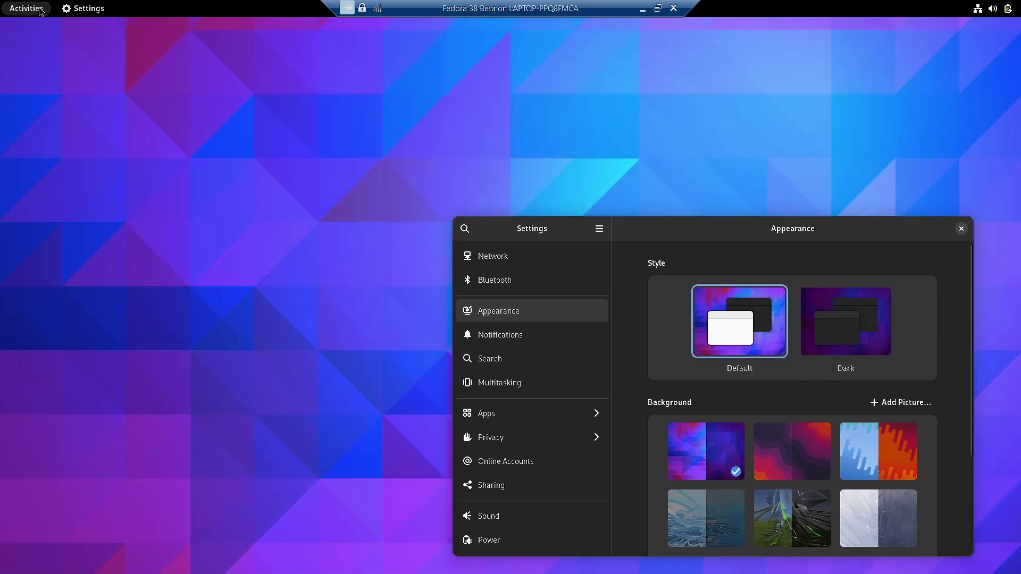
left_click(3, 5)
left_click(1, 3)
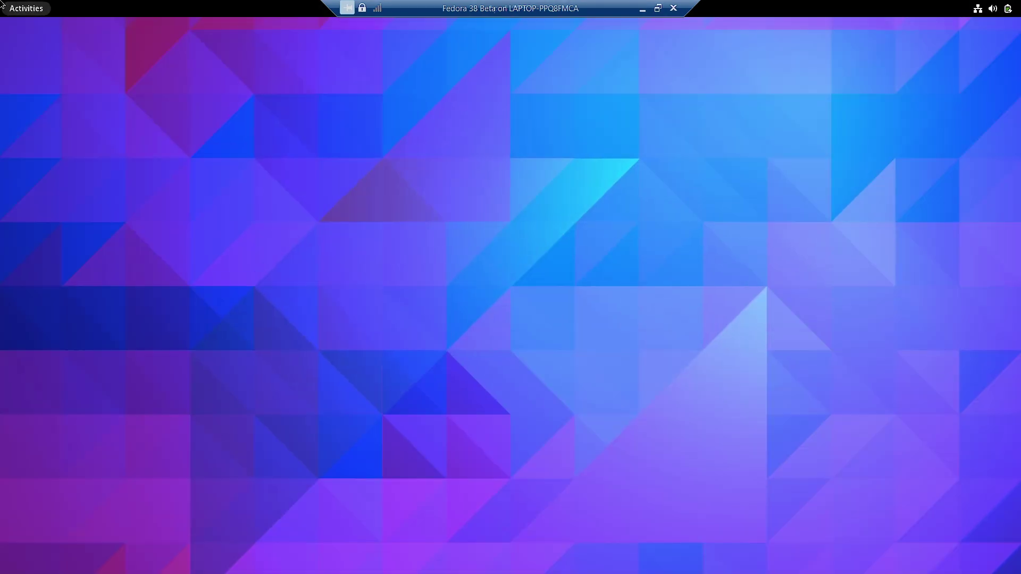
Step: Reopen Settings from the application grid, restore its window to a smaller size and move it off the desktop corner
left_click(21, 9)
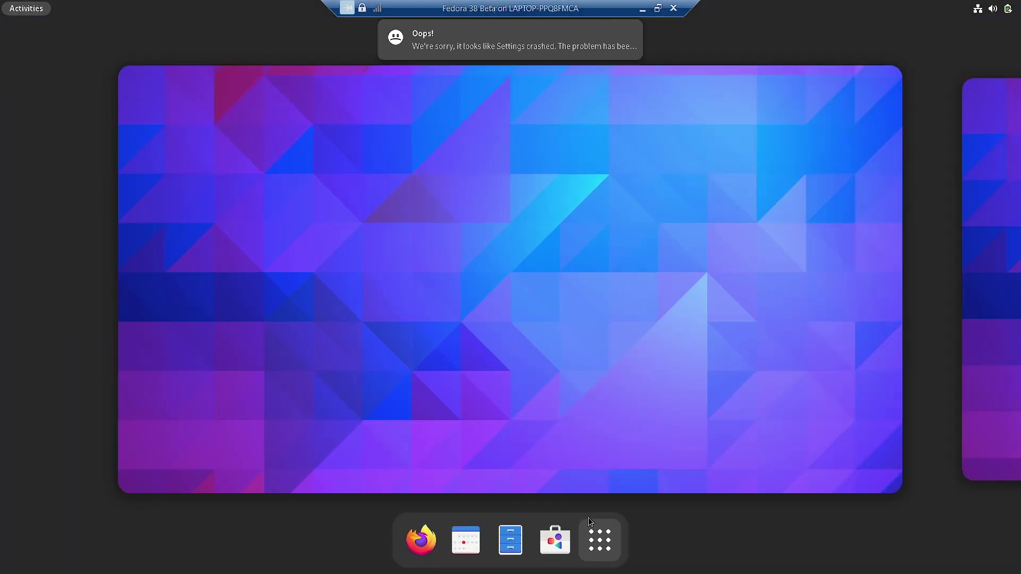
left_click(609, 536)
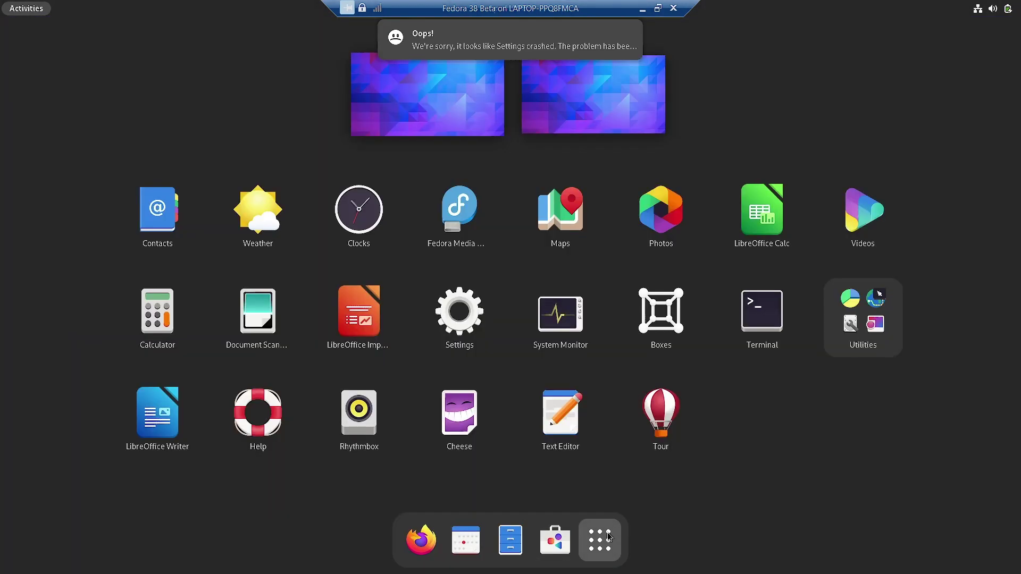
left_click(468, 336)
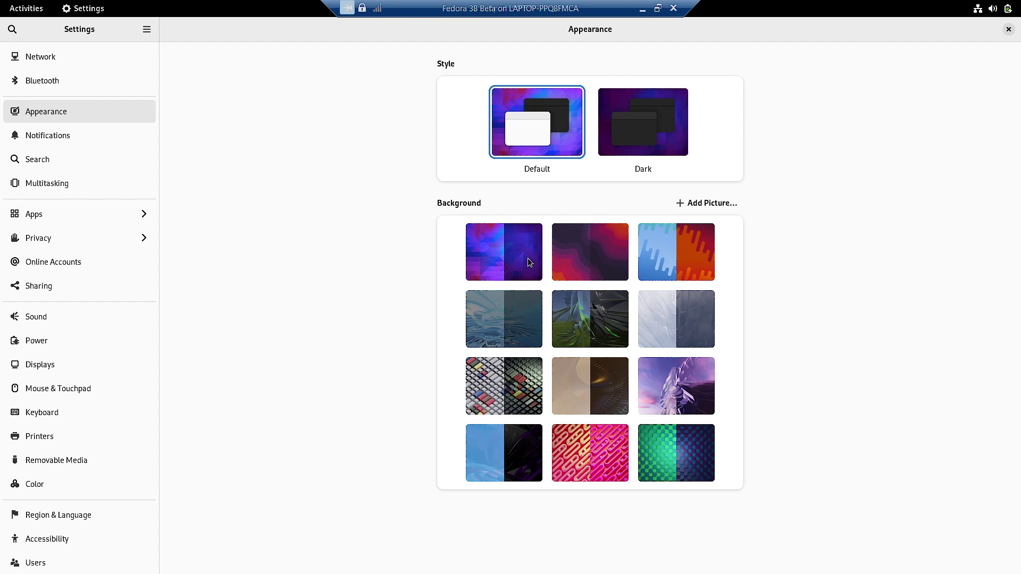
double_click(916, 33)
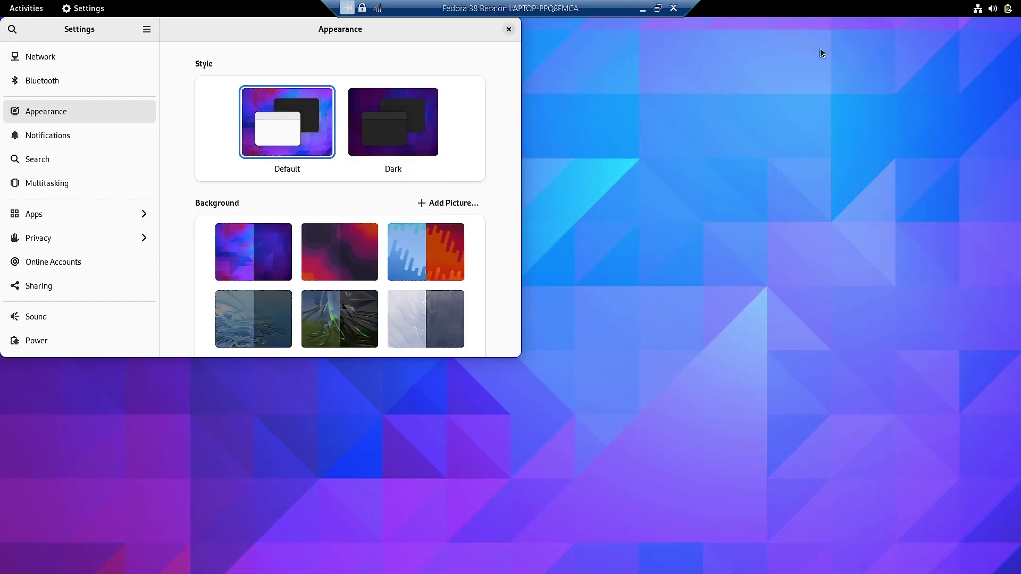
left_click_drag(276, 26, 732, 156)
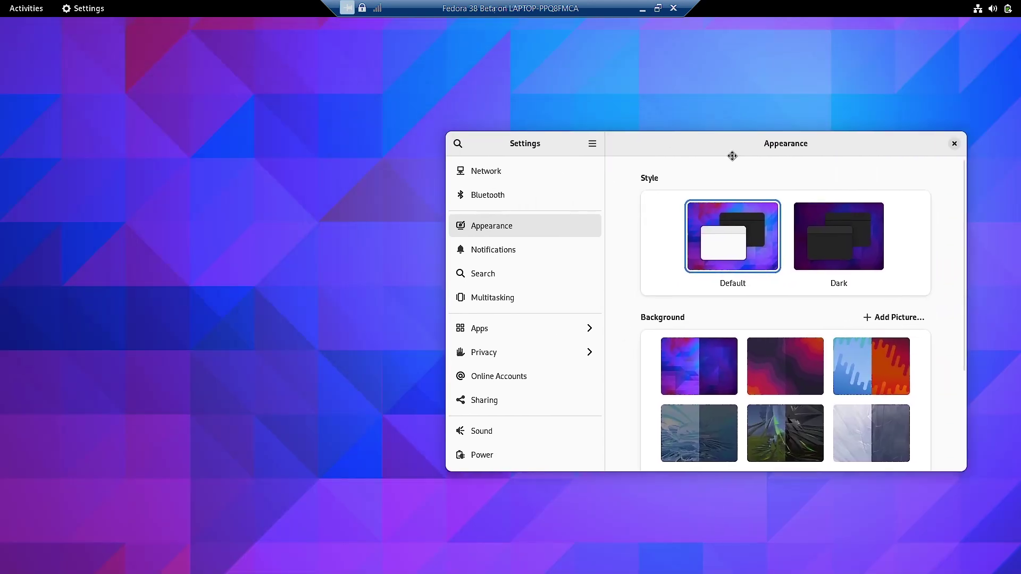
Step: Set the red and purple wavy background and compare it in the Dark and Default styles, previewing the latter in the Activities overview
left_click(776, 362)
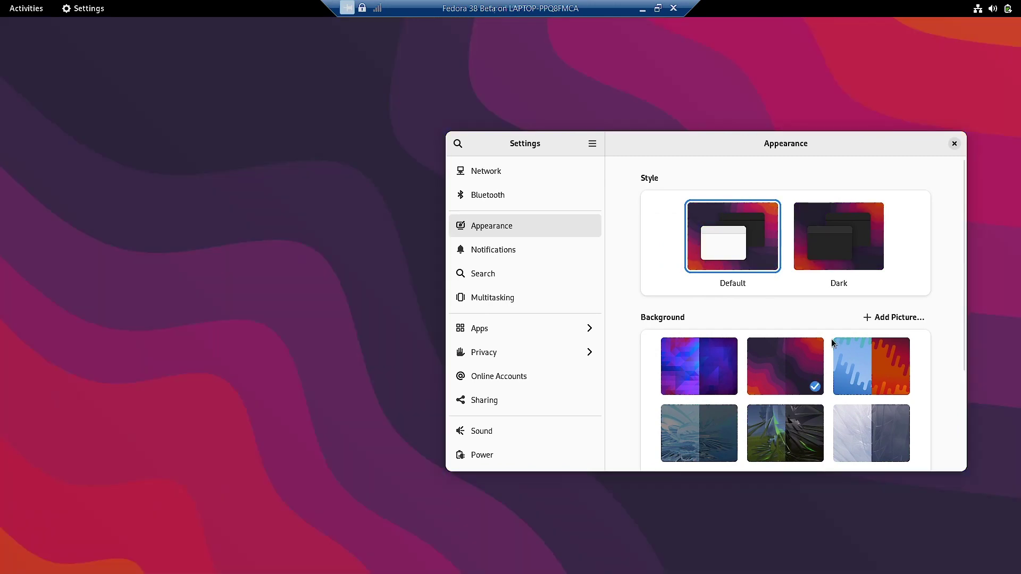
left_click(857, 243)
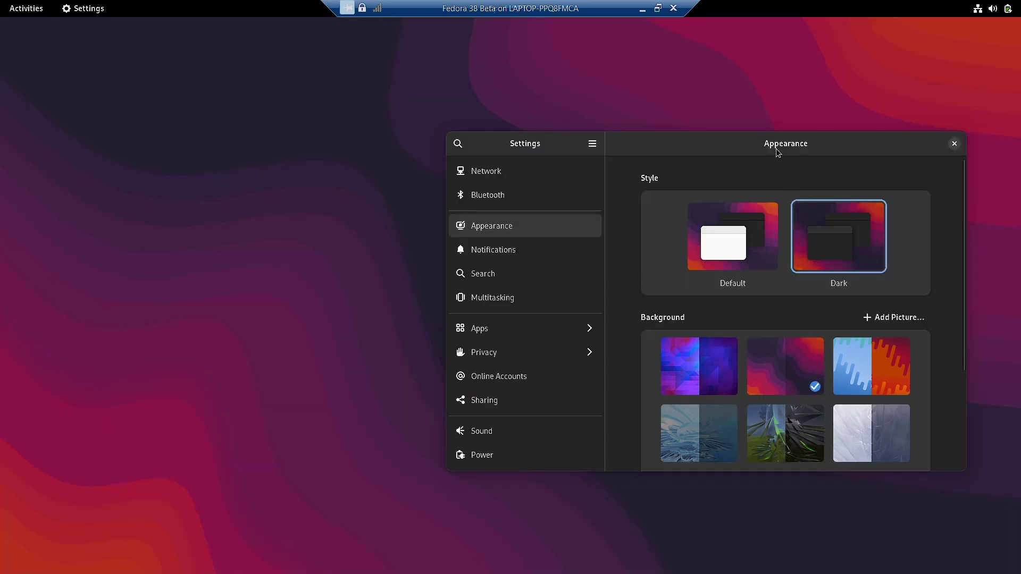
left_click_drag(769, 191, 787, 213)
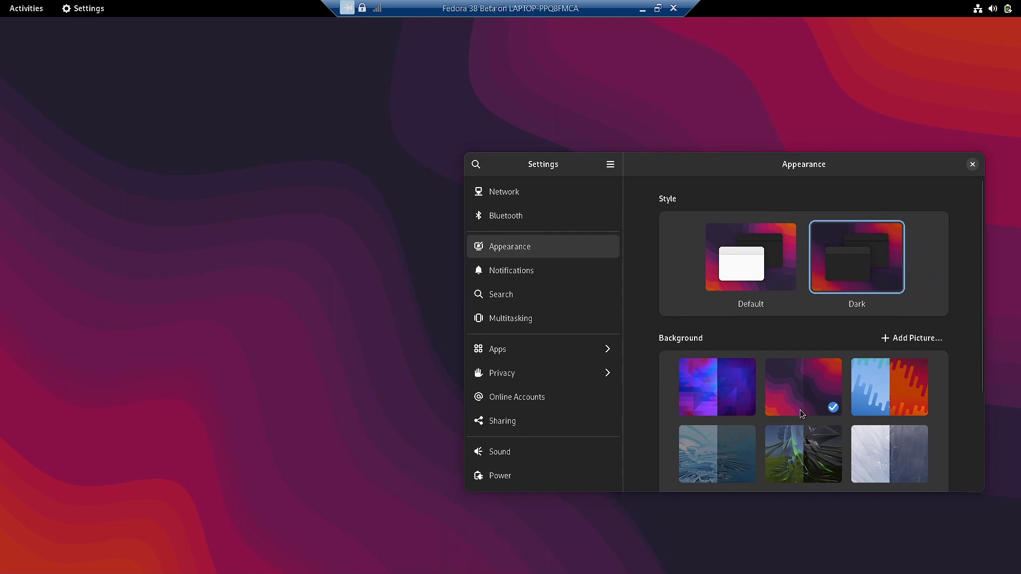
left_click(746, 276)
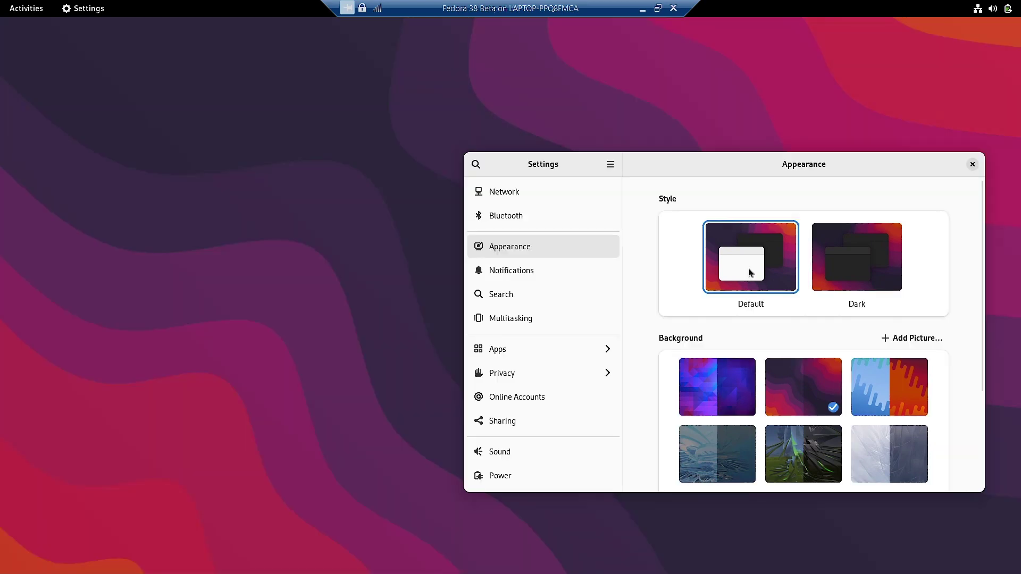
left_click(19, 7)
left_click(471, 240)
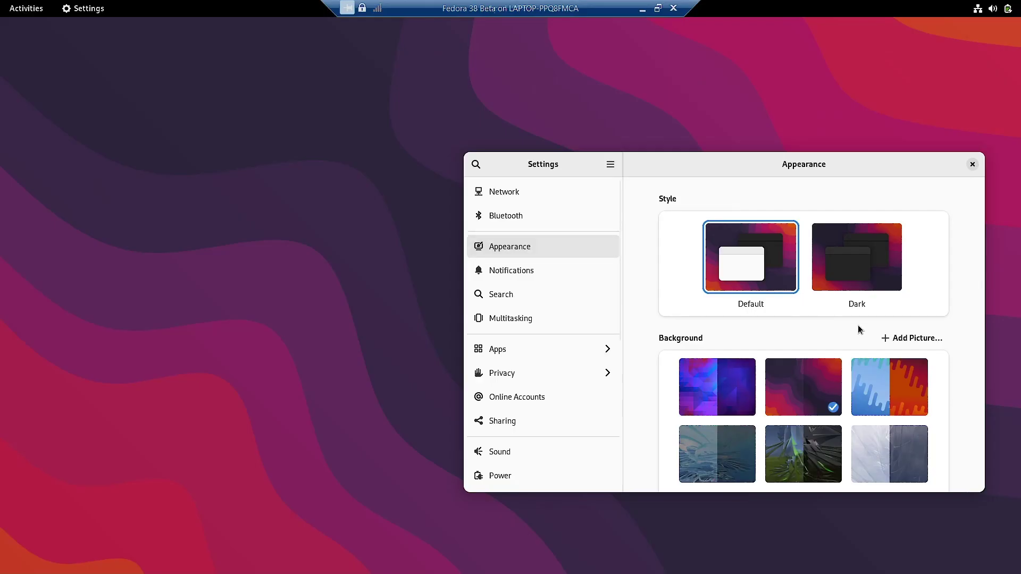
Step: Set the blue and orange dripping-pattern background and preview its Default and Dark styles in the Activities overview
left_click(904, 395)
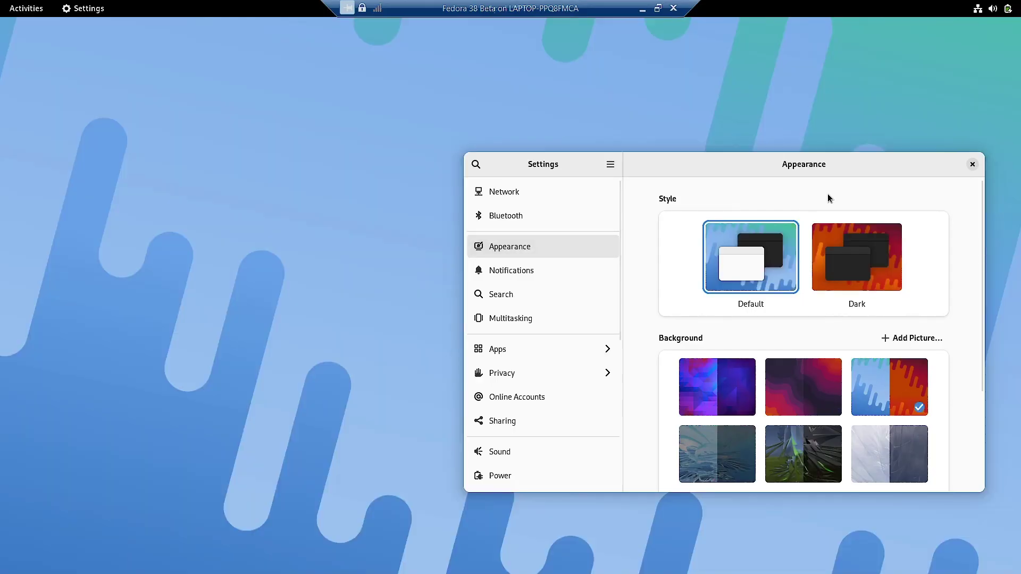
left_click(8, 11)
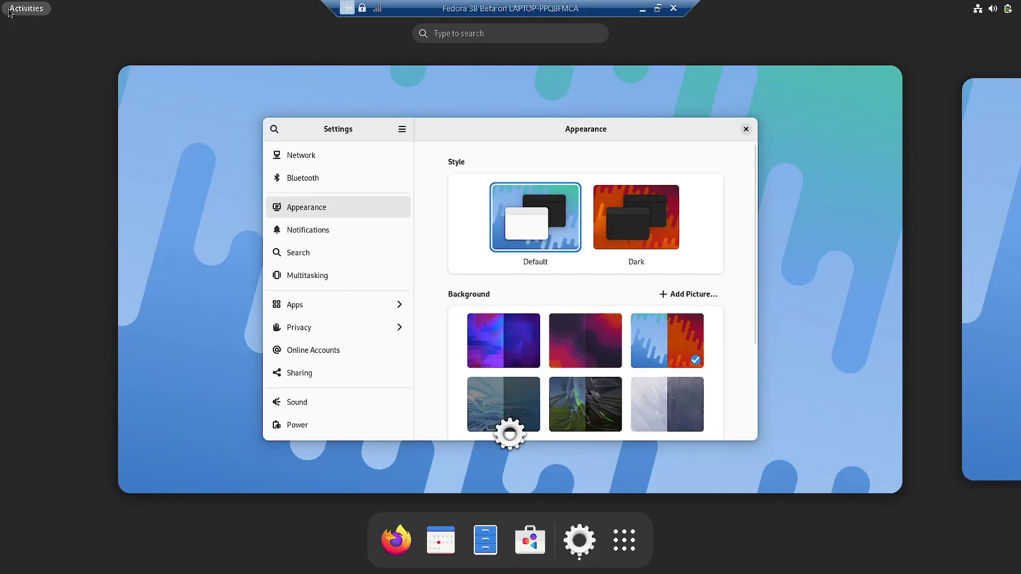
left_click(7, 8)
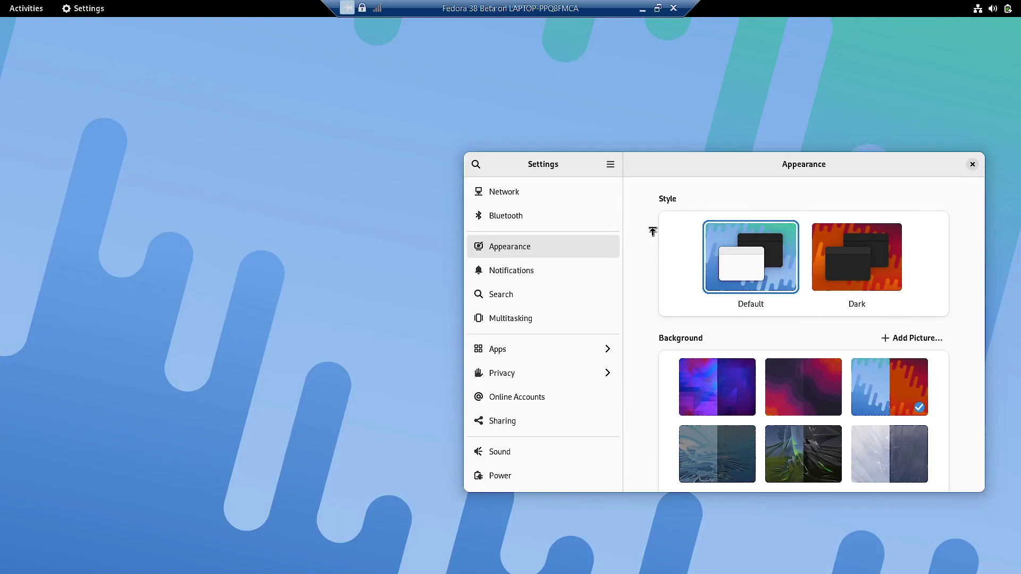
left_click(15, 5)
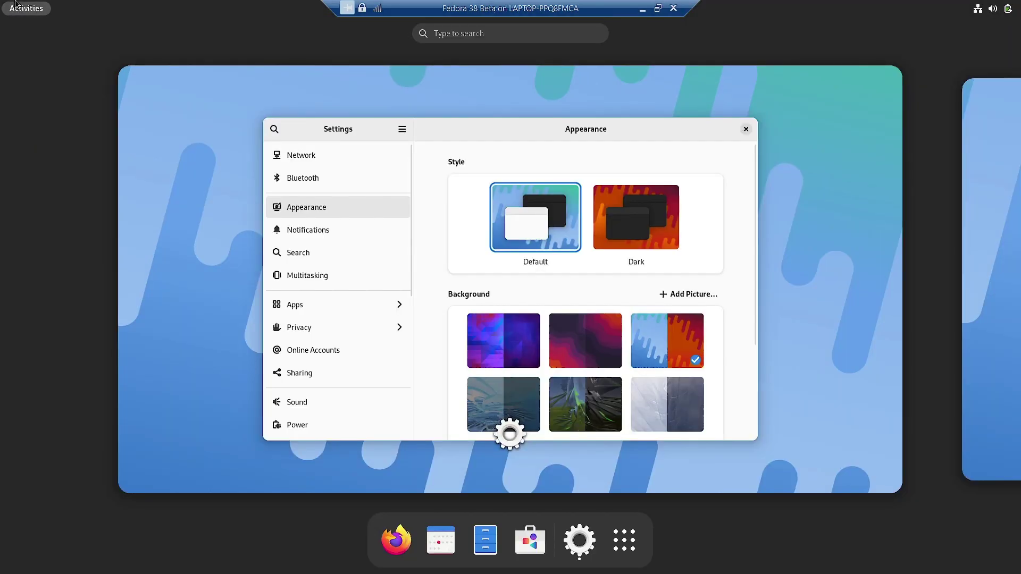
left_click(633, 193)
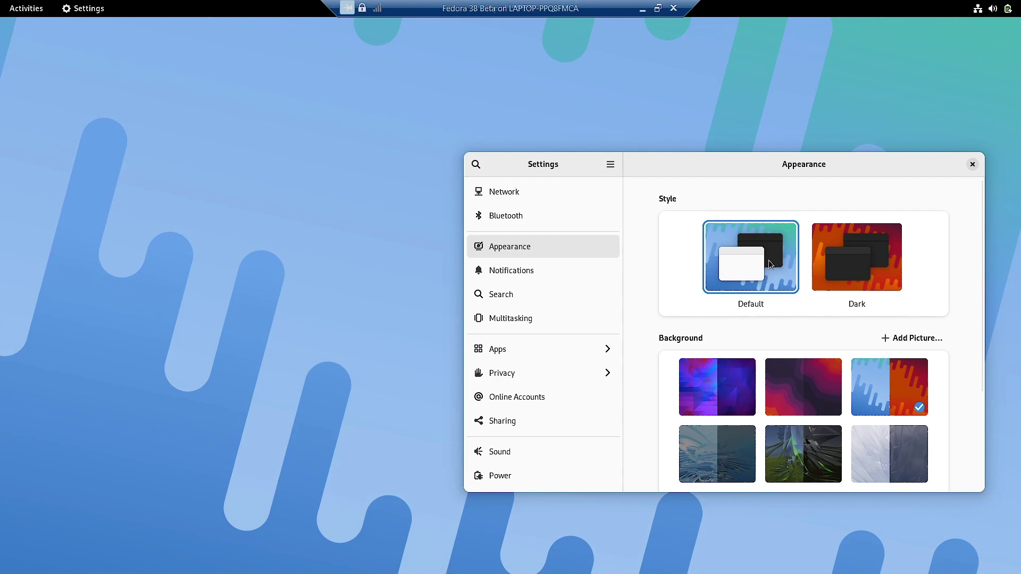
left_click(862, 260)
left_click(20, 12)
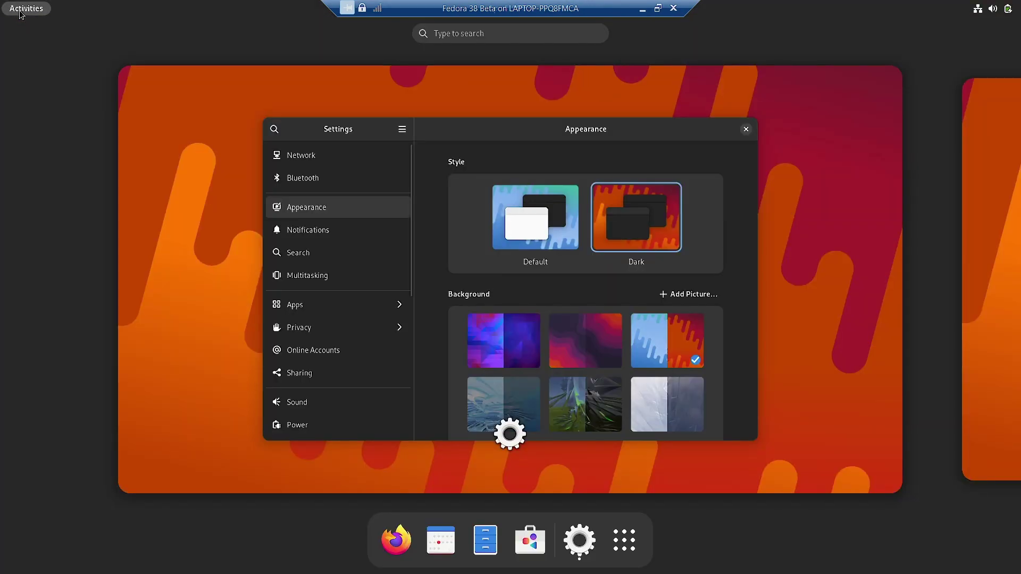
left_click(605, 345)
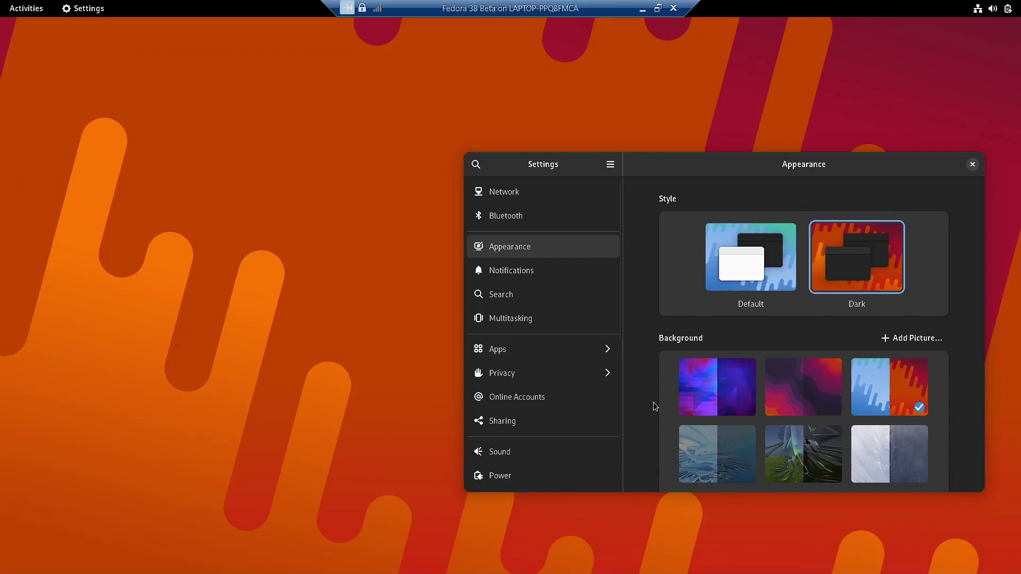
Step: Set the blue swirling abstract background and preview its Dark and Default styles in the Activities overview
left_click(734, 459)
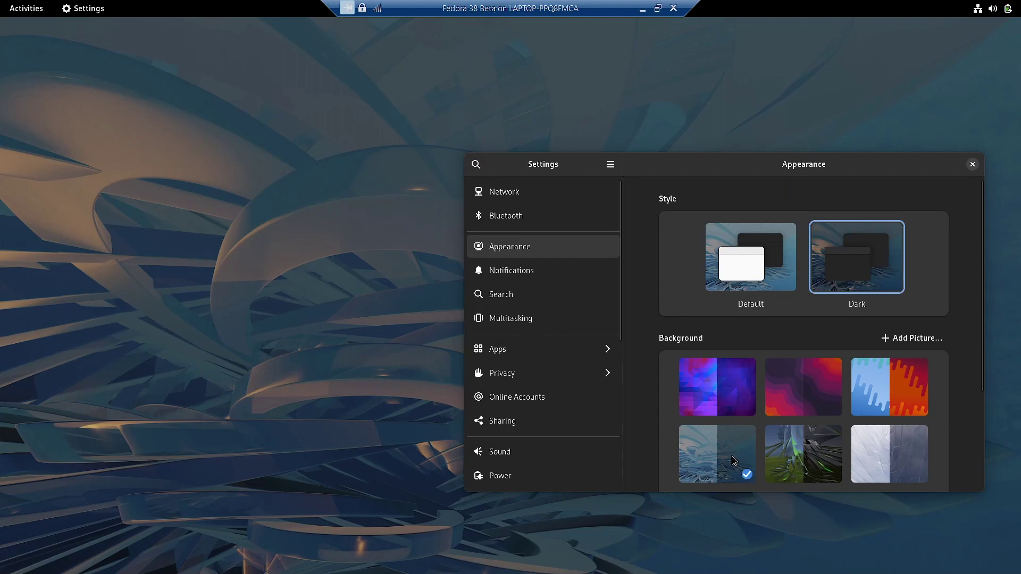
left_click(9, 10)
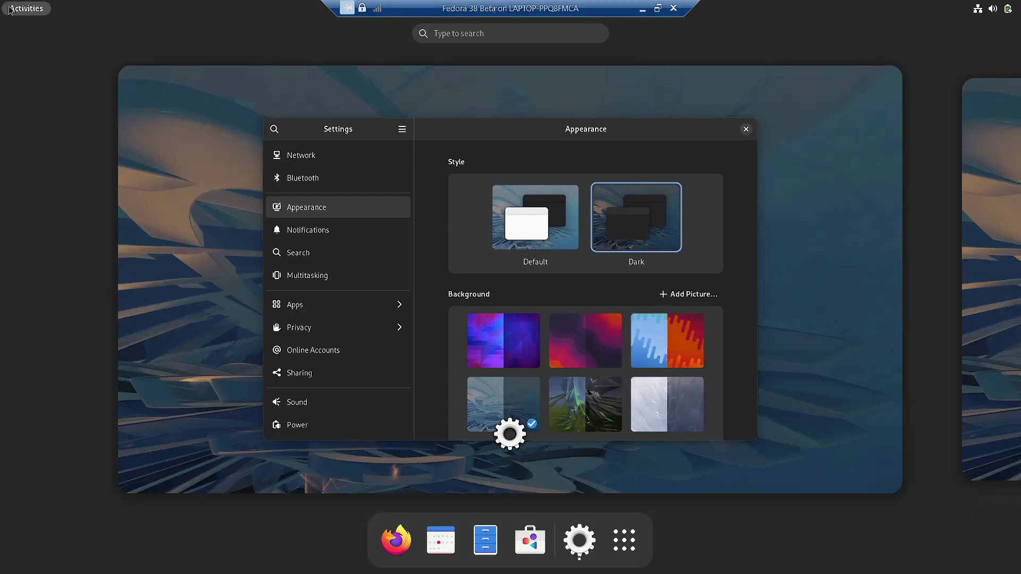
left_click(570, 373)
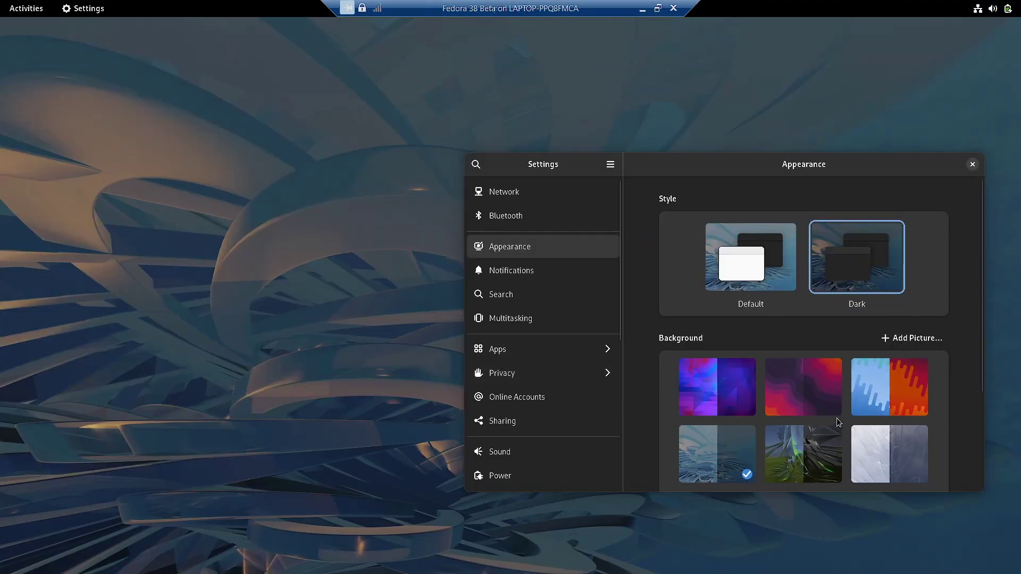
left_click(762, 264)
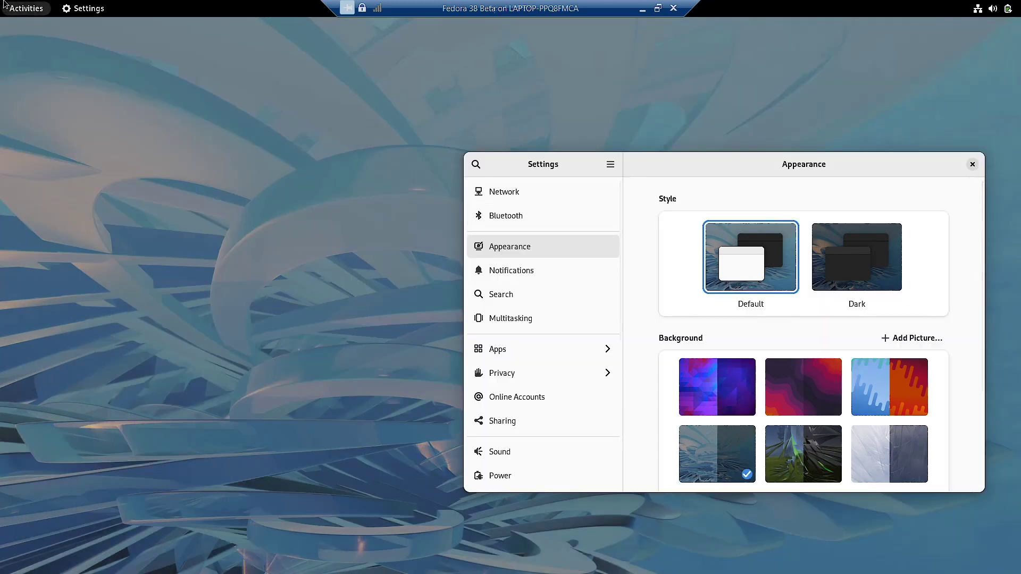
left_click(15, 12)
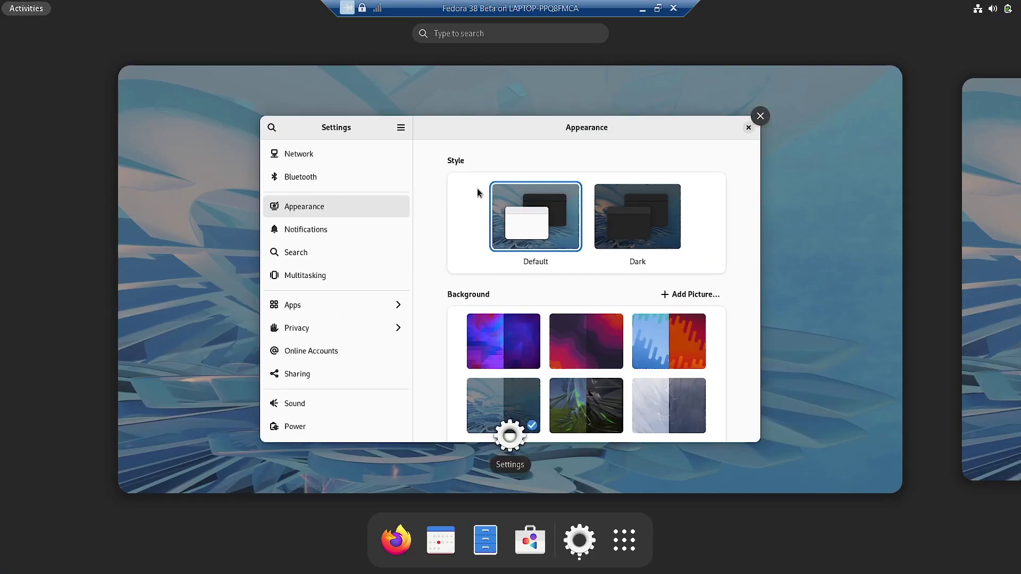
left_click(469, 142)
Step: Set the green abstract sculpture background, preview it in the Activities overview, and switch the style from Default to Dark
scroll(799, 393, "down", 5)
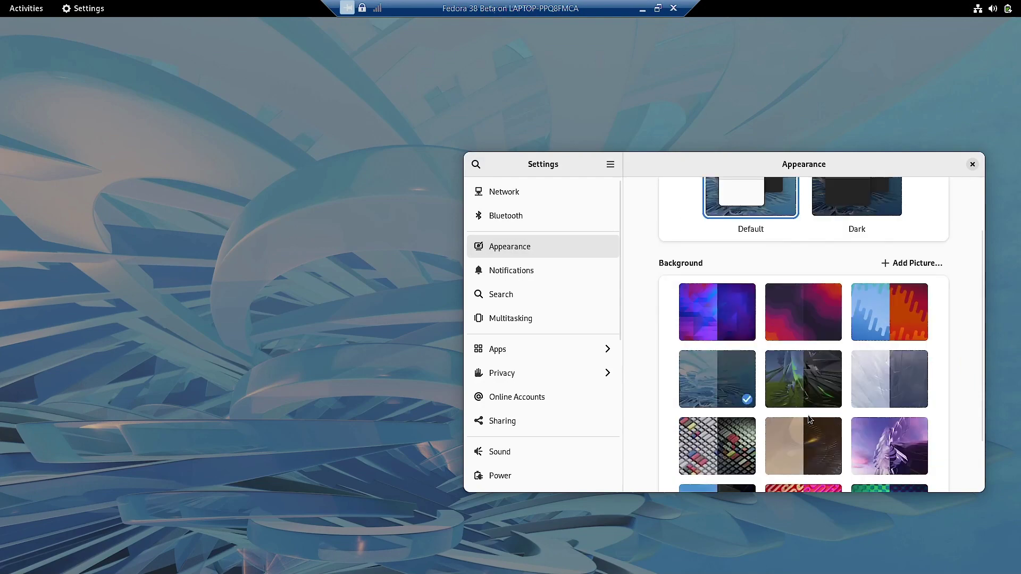
left_click(799, 393)
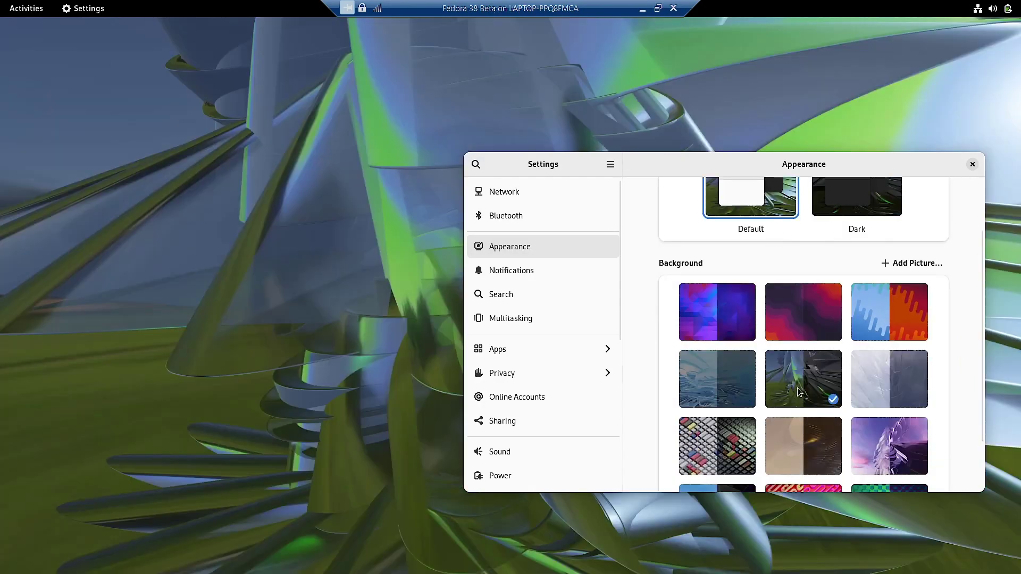
left_click(25, 5)
left_click(606, 191)
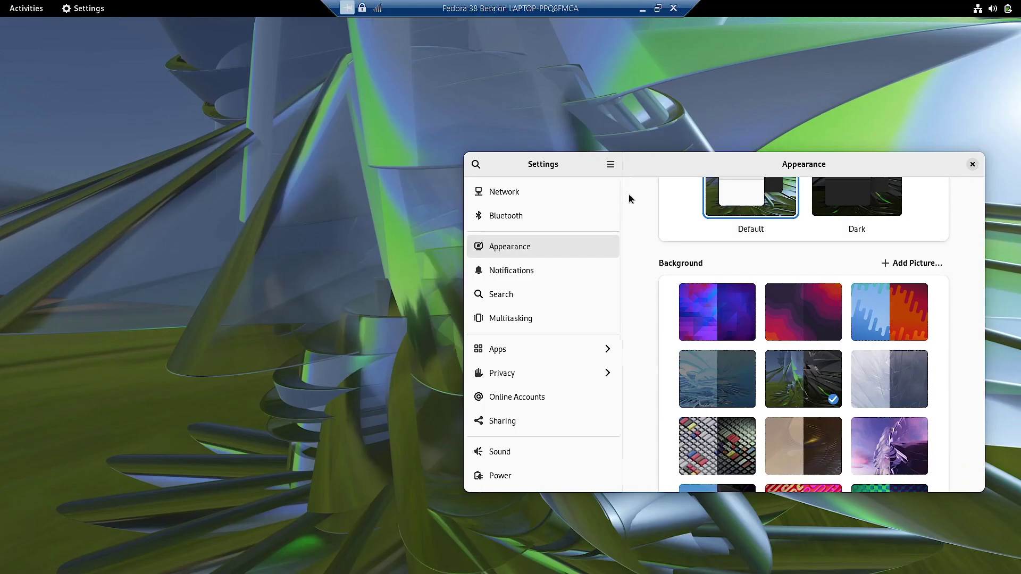
left_click(844, 207)
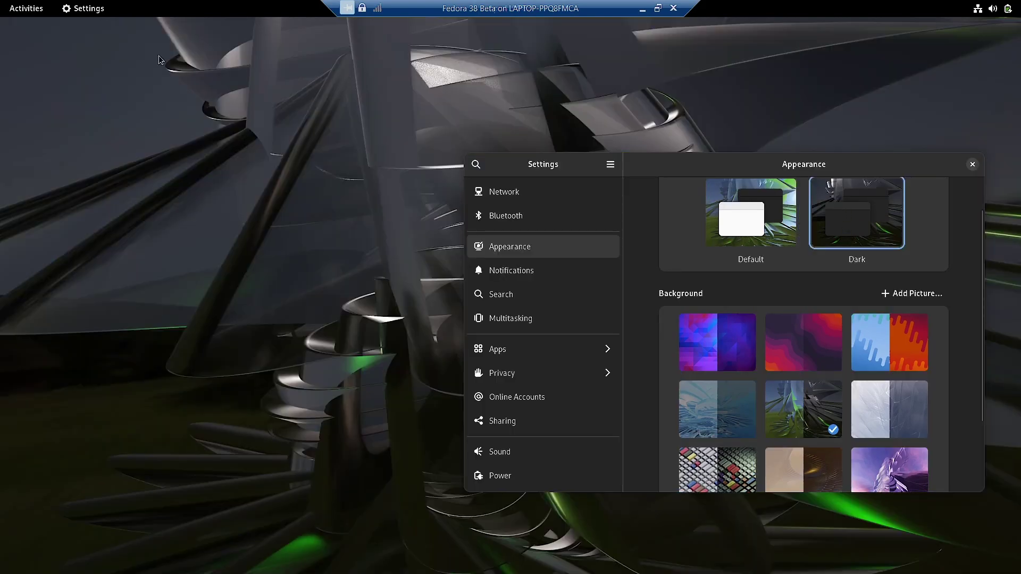
left_click(32, 14)
left_click(32, 13)
Step: Set the pale grey-blue abstract background and preview it in the Activities overview
scroll(836, 399, "down", 1)
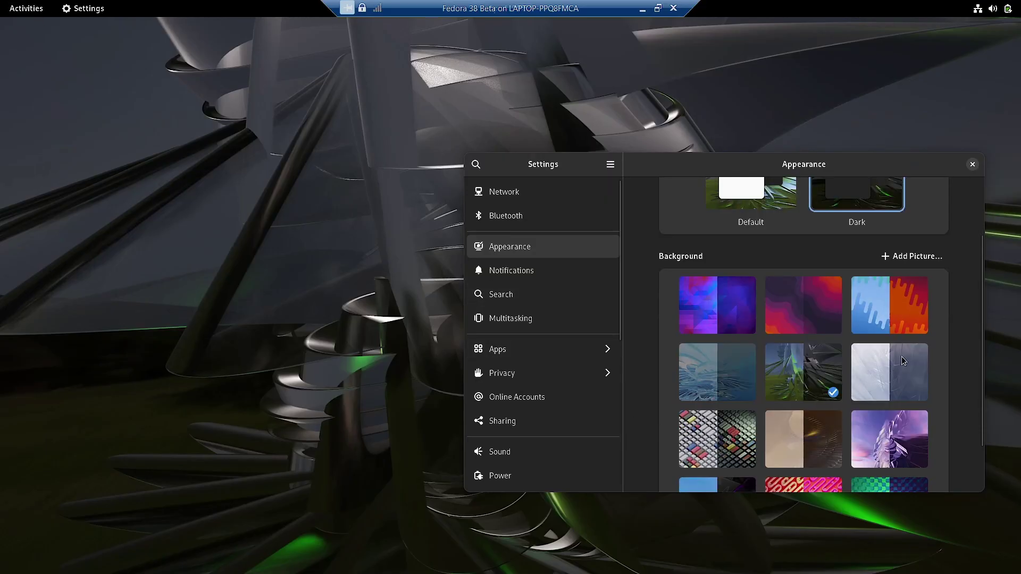
left_click(902, 361)
left_click(38, 8)
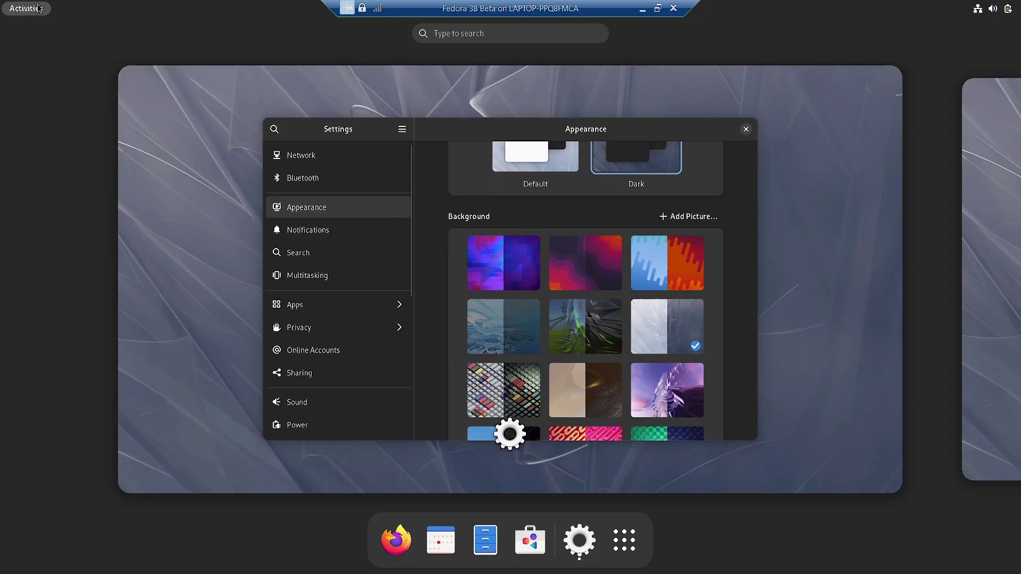
Step: Switch the pale grey-blue background to the Default style, preview it in the Activities overview, and return to Settings
left_click(39, 8)
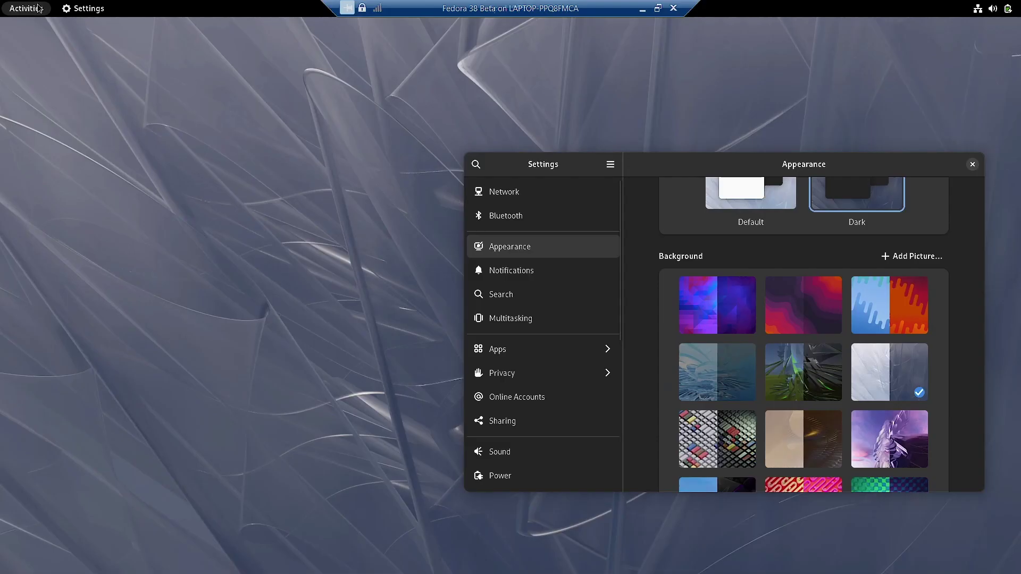
left_click(720, 190)
left_click(26, 9)
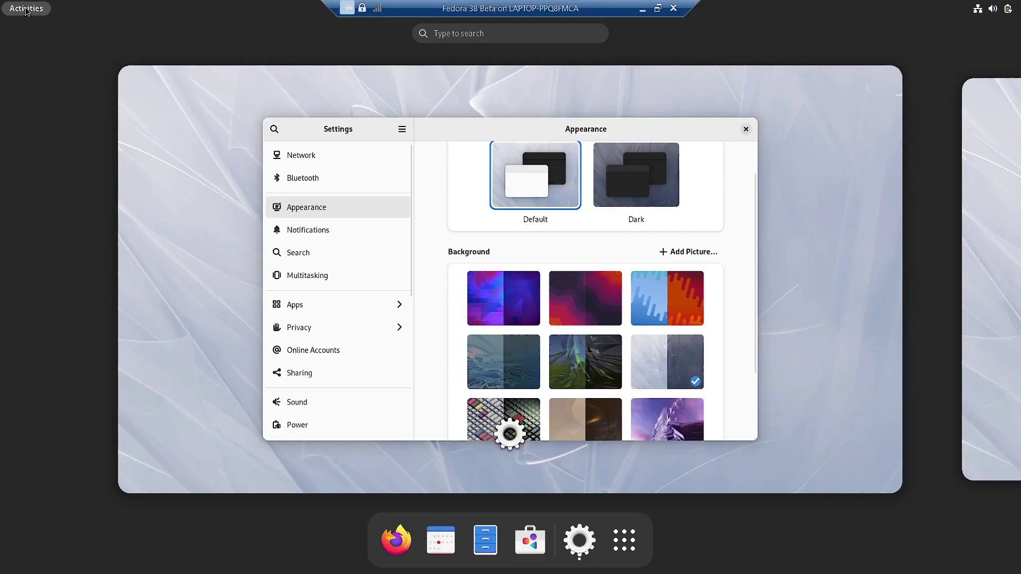
scroll(584, 327, "down", 1)
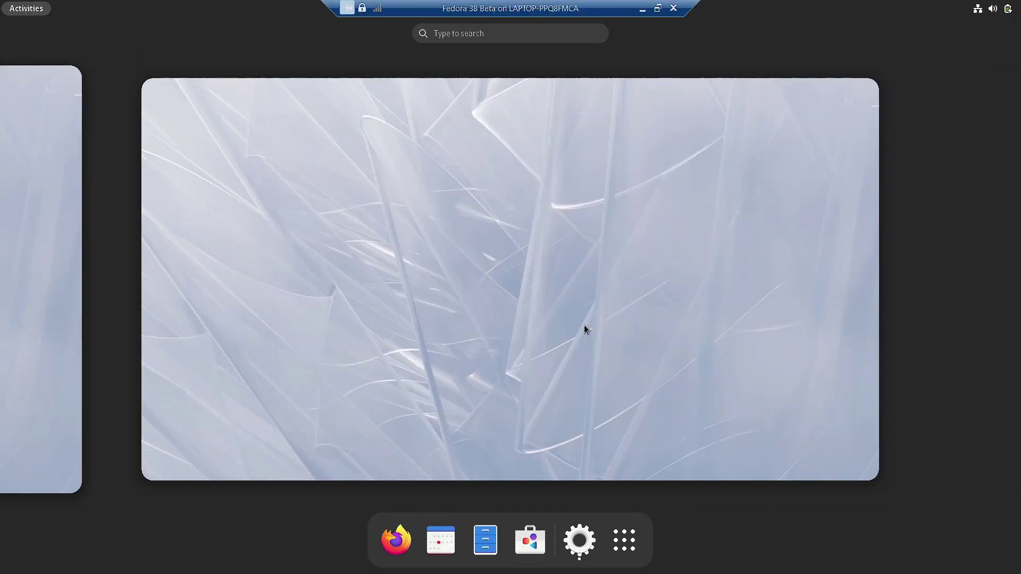
left_click(585, 540)
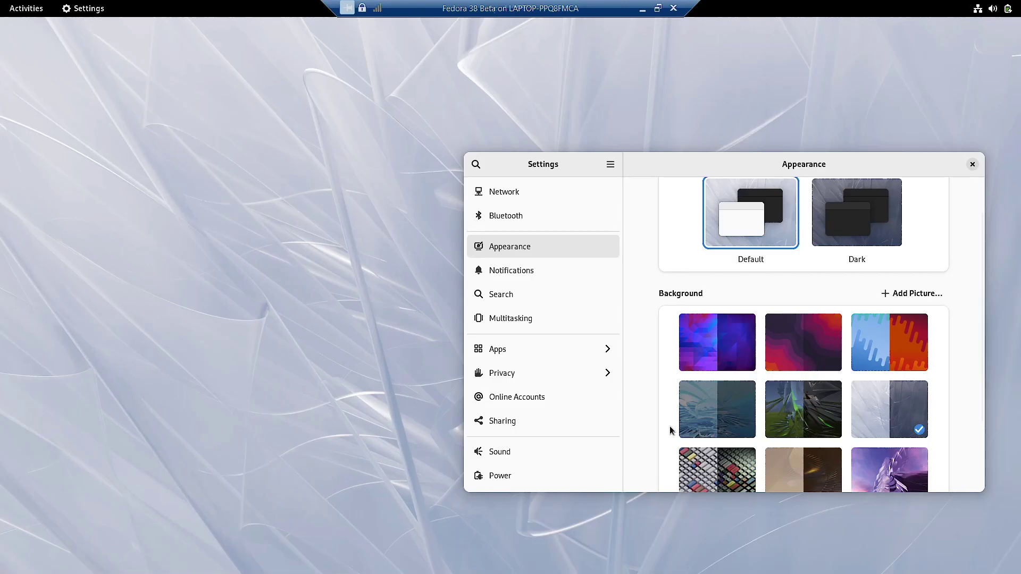
Step: Set the keyboard keycaps background and preview its Default and Dark styles in the Activities overview
left_click(729, 460)
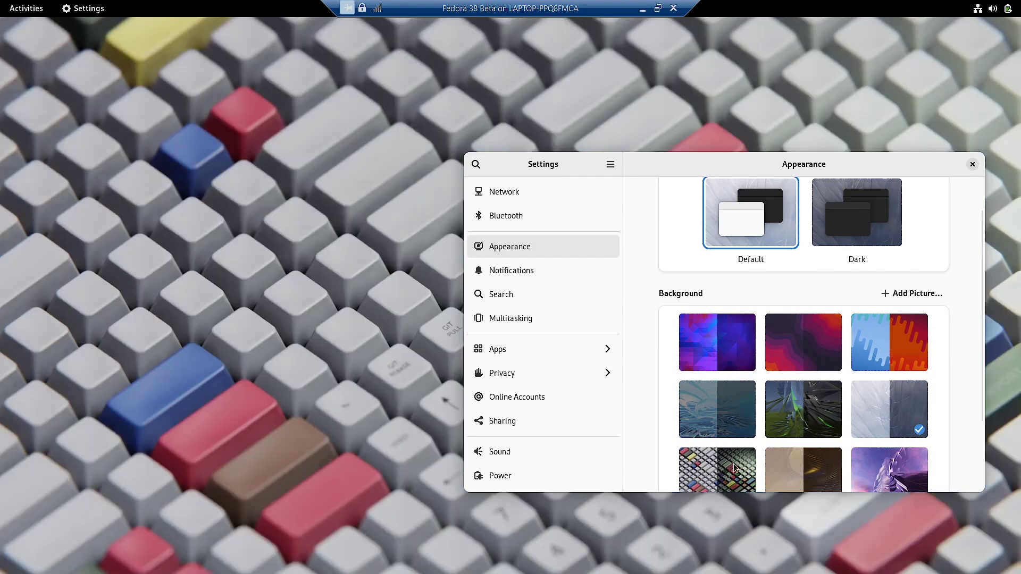
left_click(21, 11)
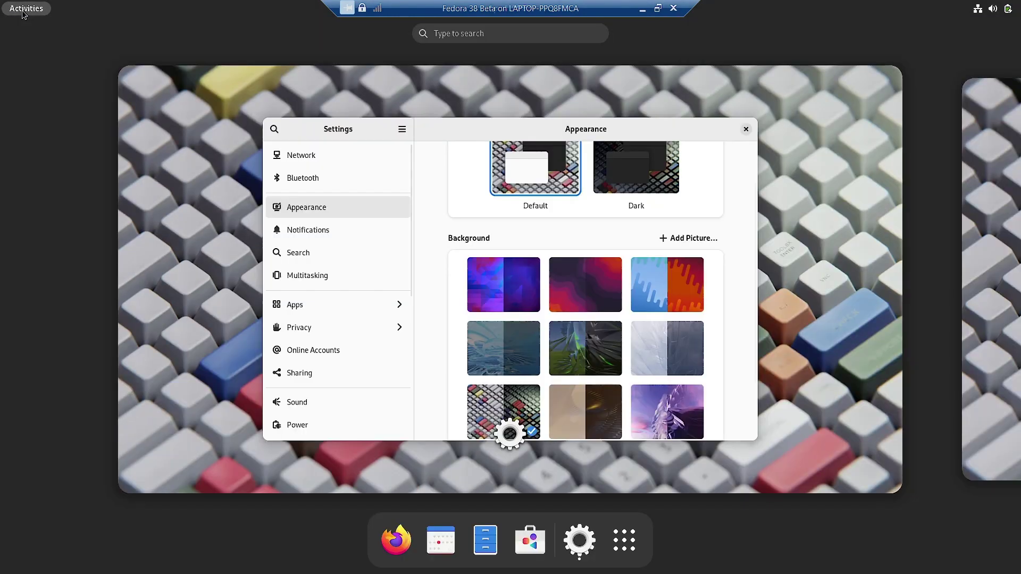
left_click(641, 185)
left_click(833, 204)
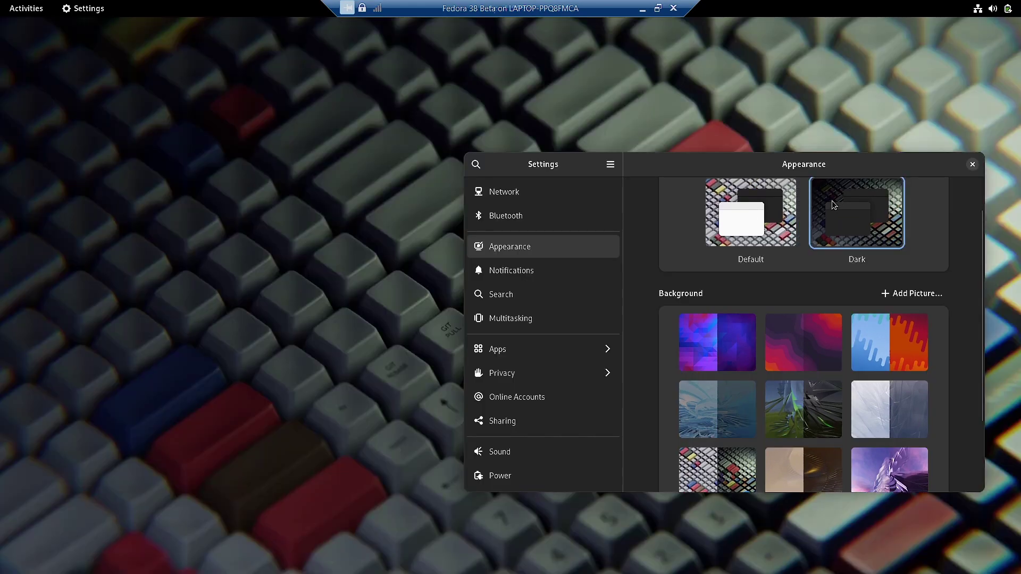
left_click(28, 9)
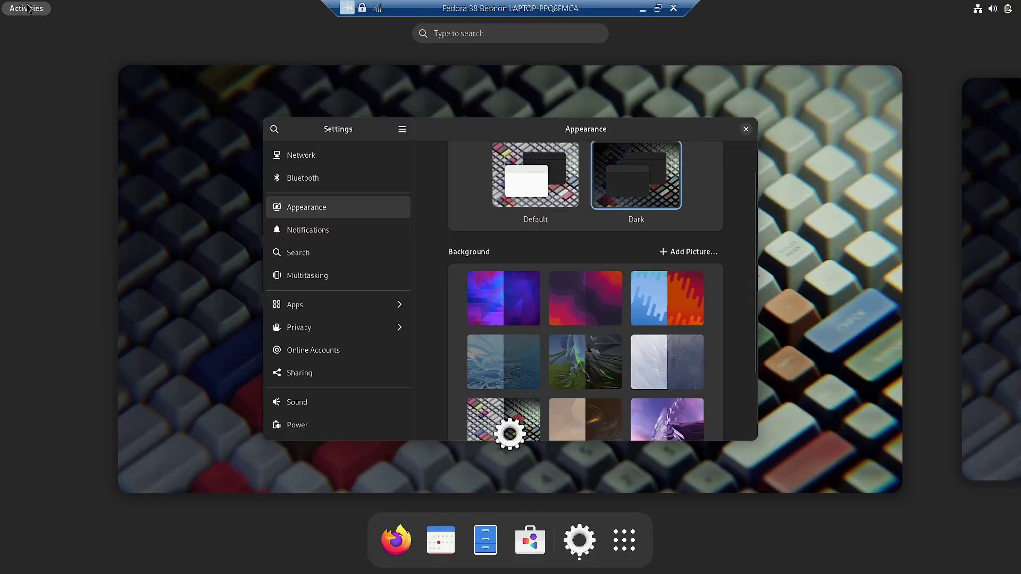
left_click(26, 8)
Step: Set the beige and brown abstract background and preview its Dark and Default styles in the Activities overview
scroll(860, 464, "down", 3)
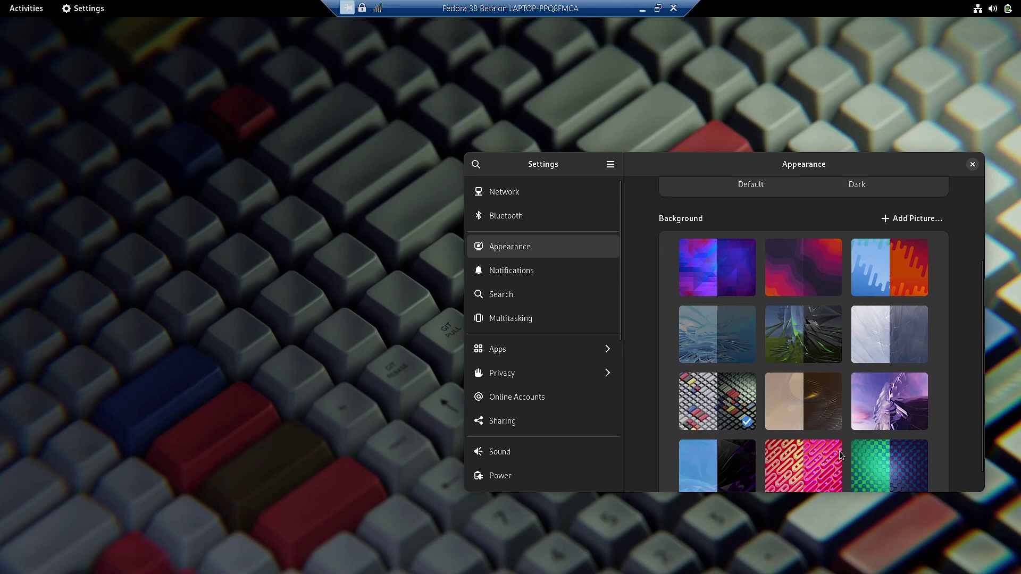
left_click(798, 410)
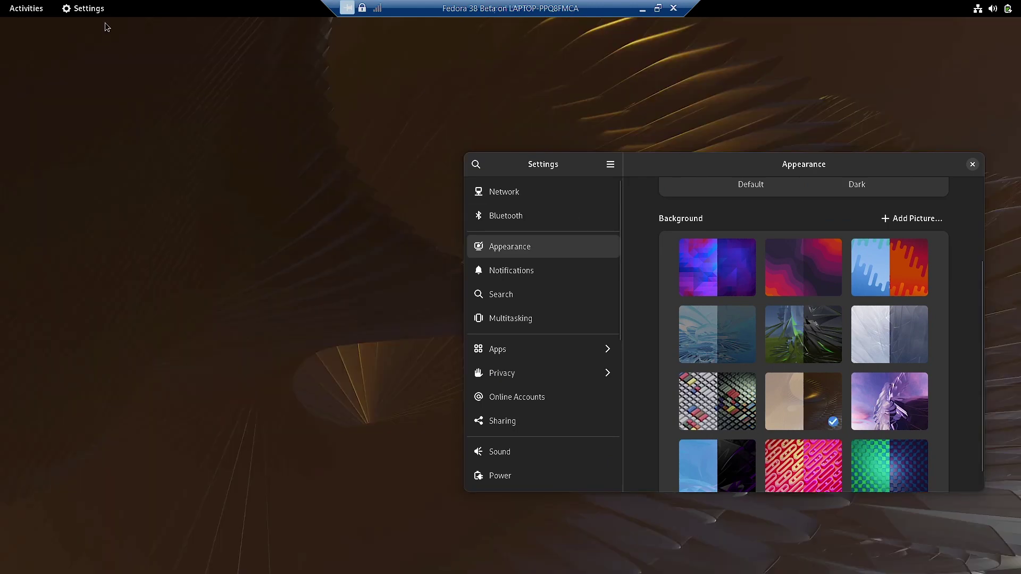
left_click(26, 11)
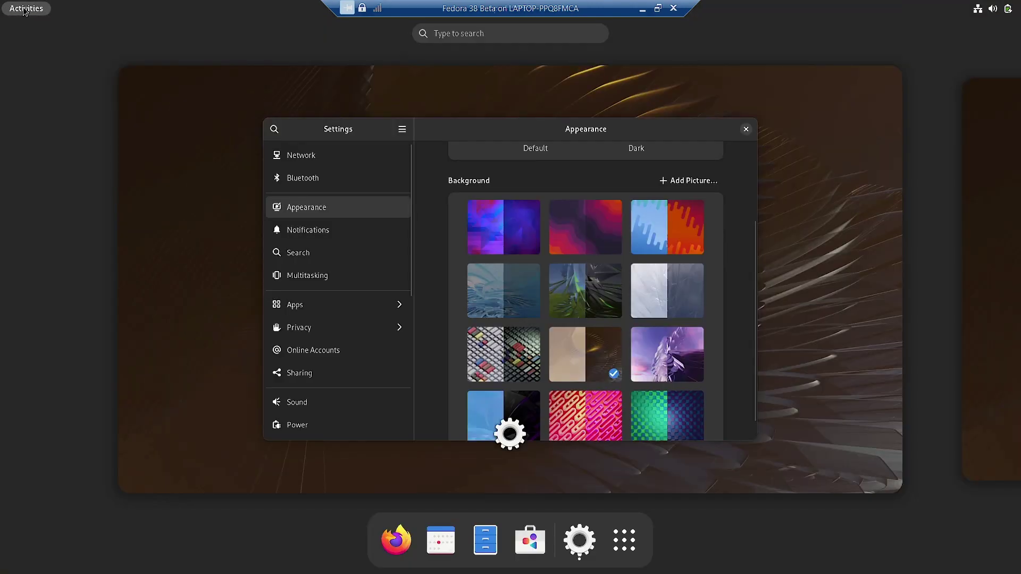
left_click(672, 328)
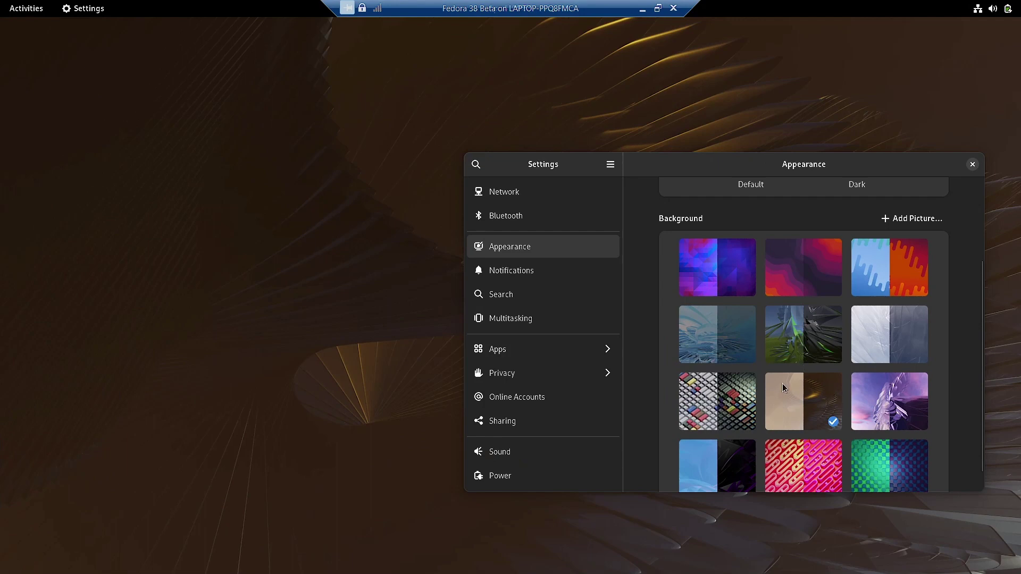
scroll(841, 293, "up", 3)
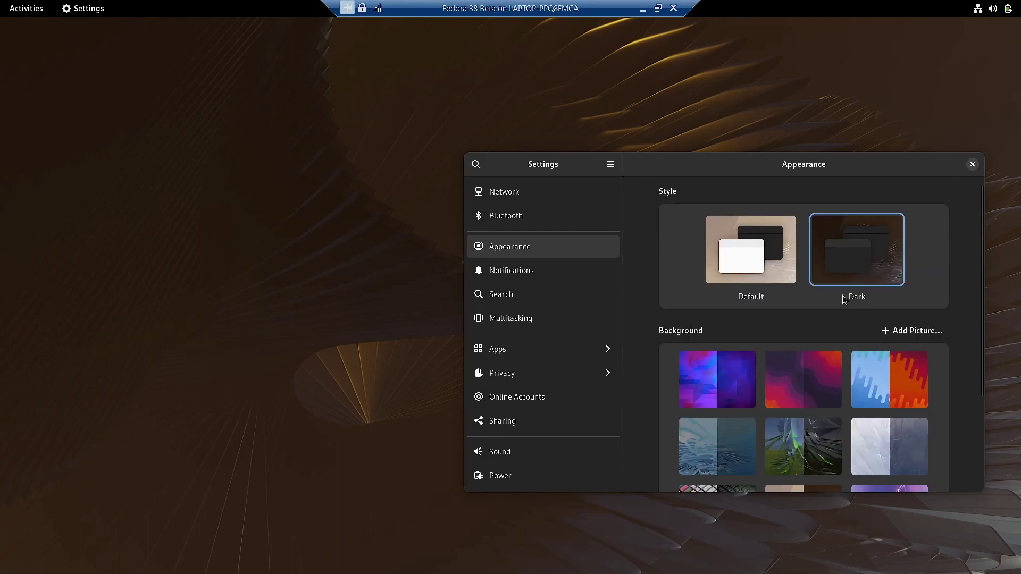
left_click(779, 266)
left_click(13, 11)
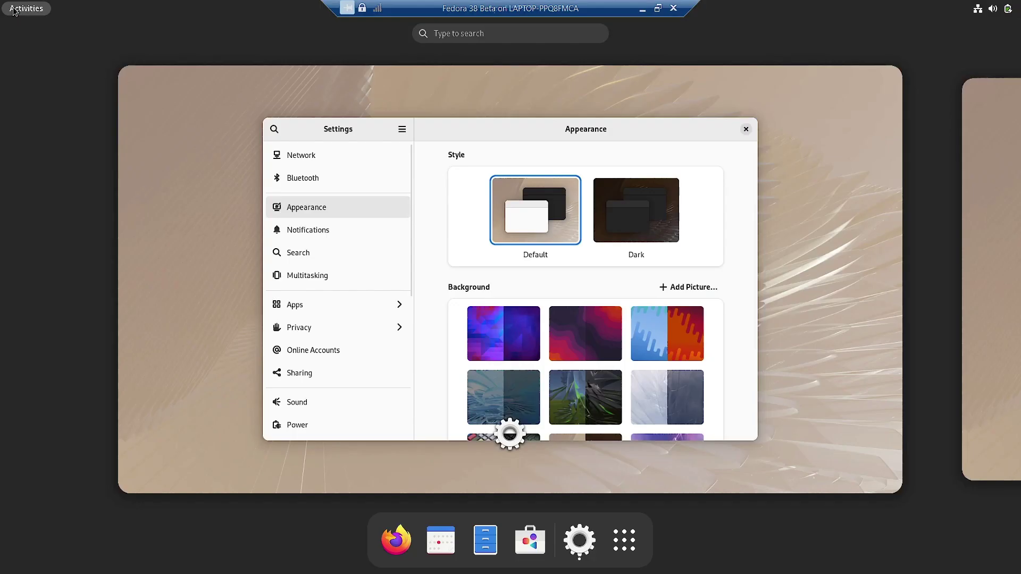
left_click(14, 11)
Step: Set the purple abstract sculpture background and preview its Default and Dark styles in the Activities overview
scroll(796, 452, "down", 3)
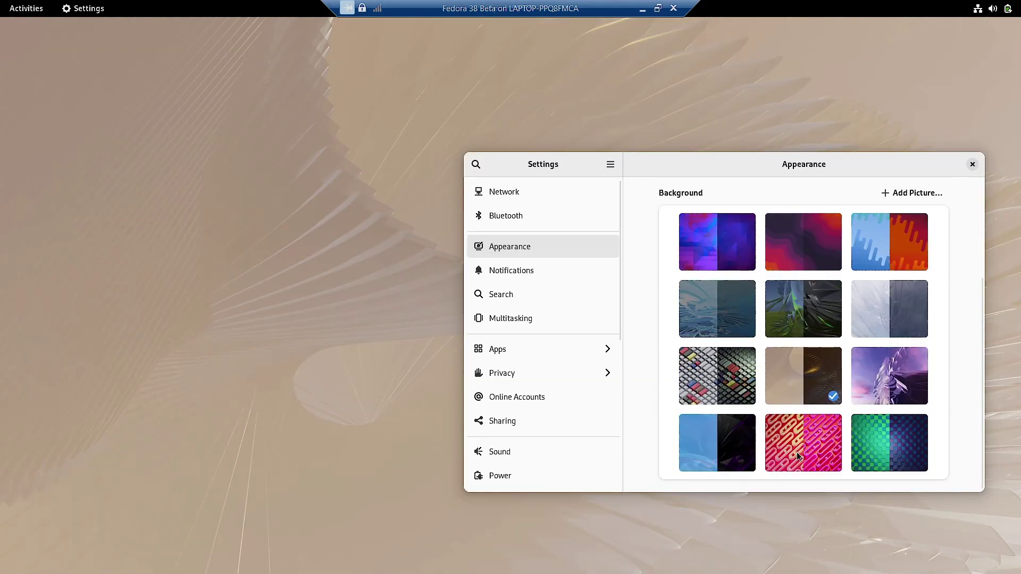
left_click(889, 388)
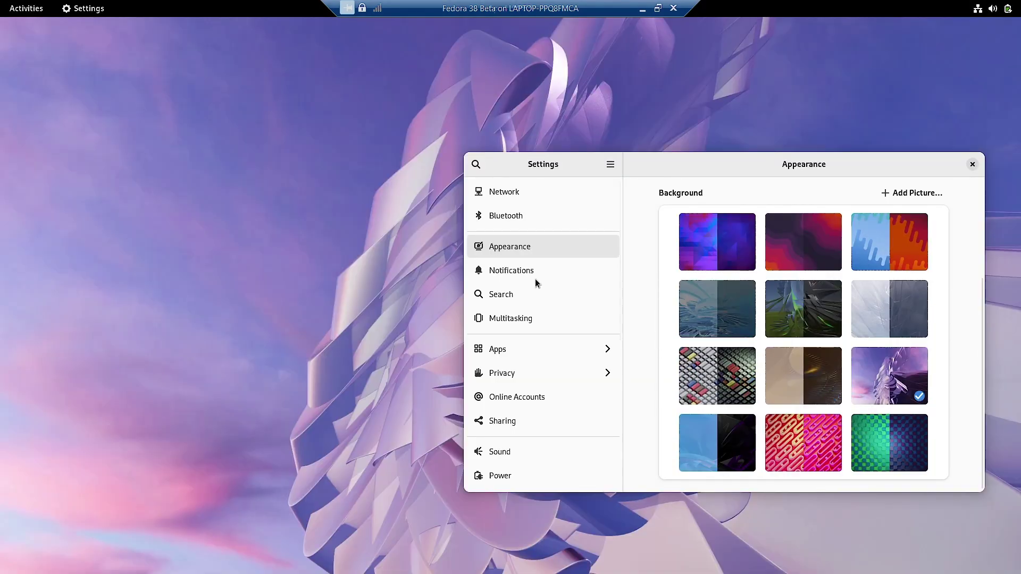
left_click(11, 12)
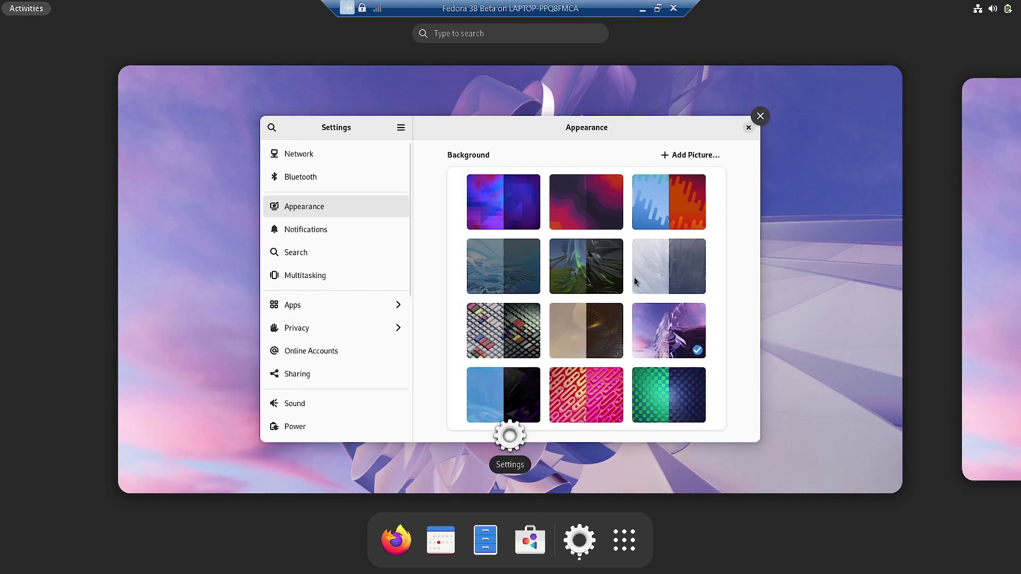
left_click(729, 326)
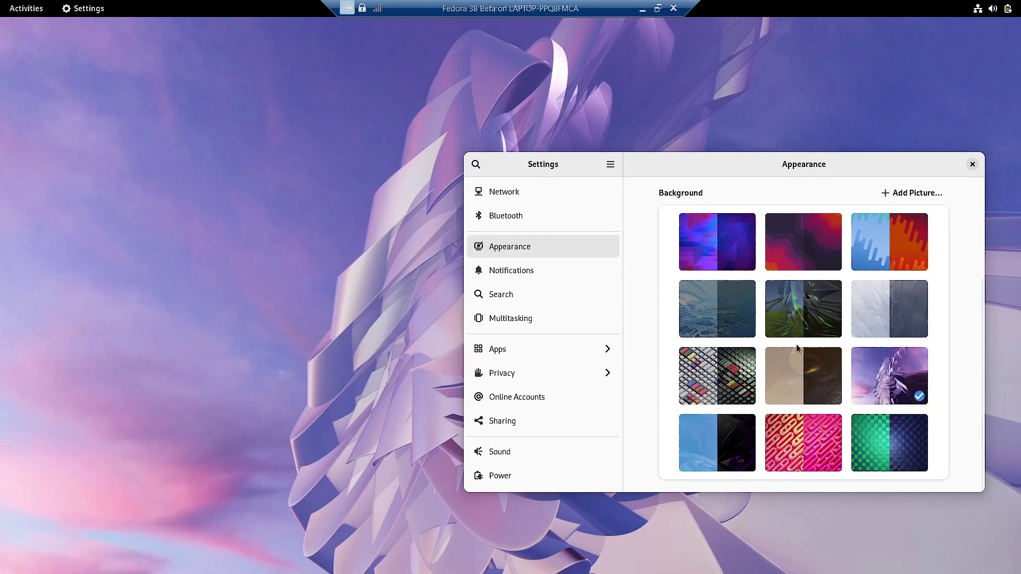
scroll(797, 345, "up", 5)
left_click(842, 247)
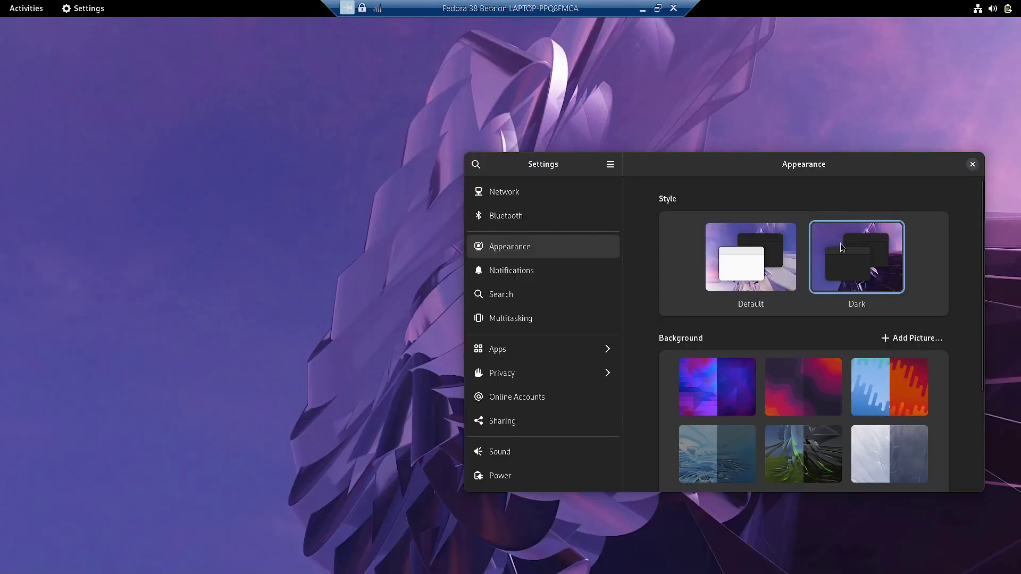
left_click(10, 8)
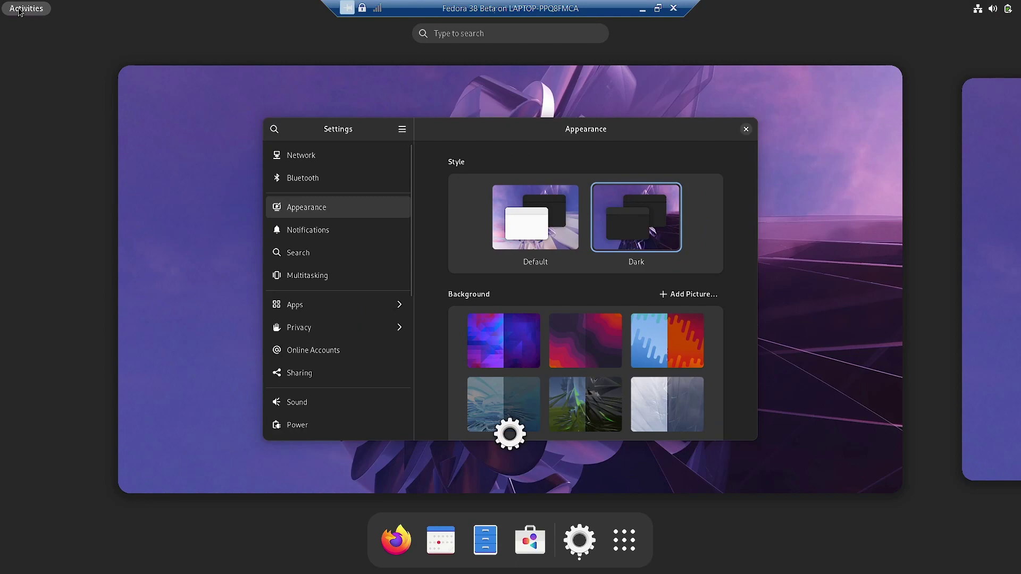
left_click(145, 241)
Step: Set the light blue and black abstract background and preview its Dark and Default styles in the Activities overview
scroll(918, 424, "down", 3)
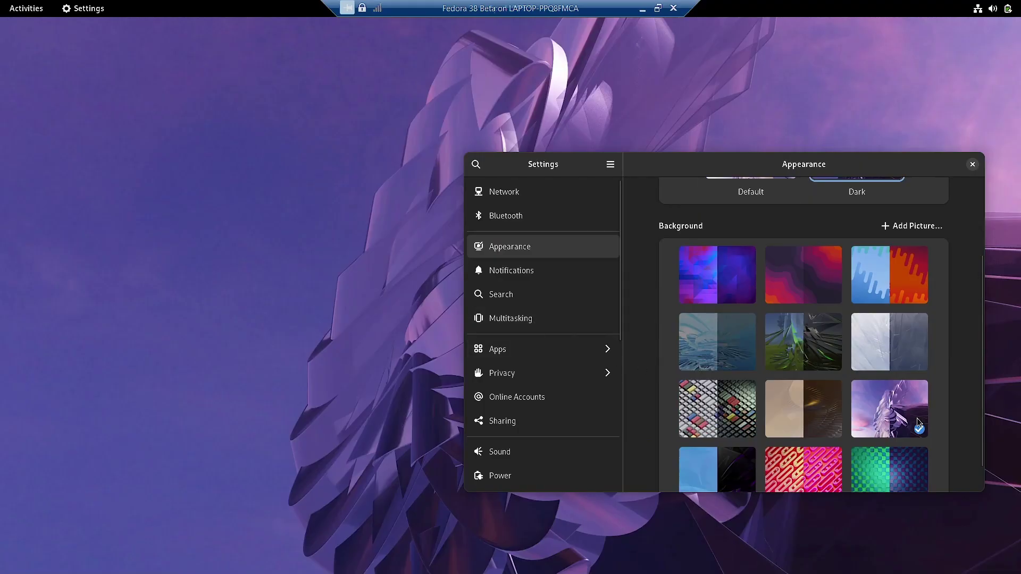
scroll(918, 423, "down", 1)
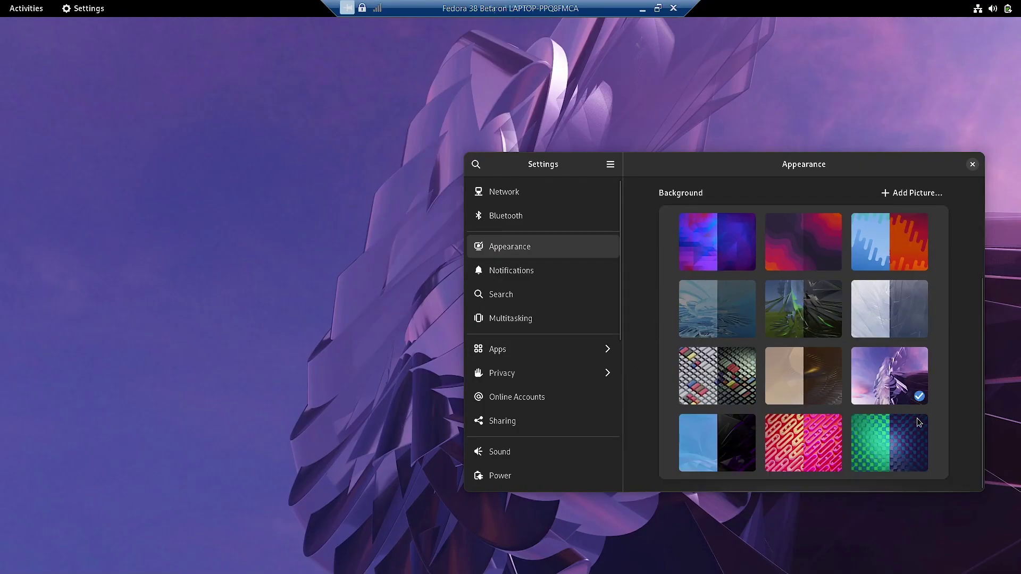
left_click(724, 453)
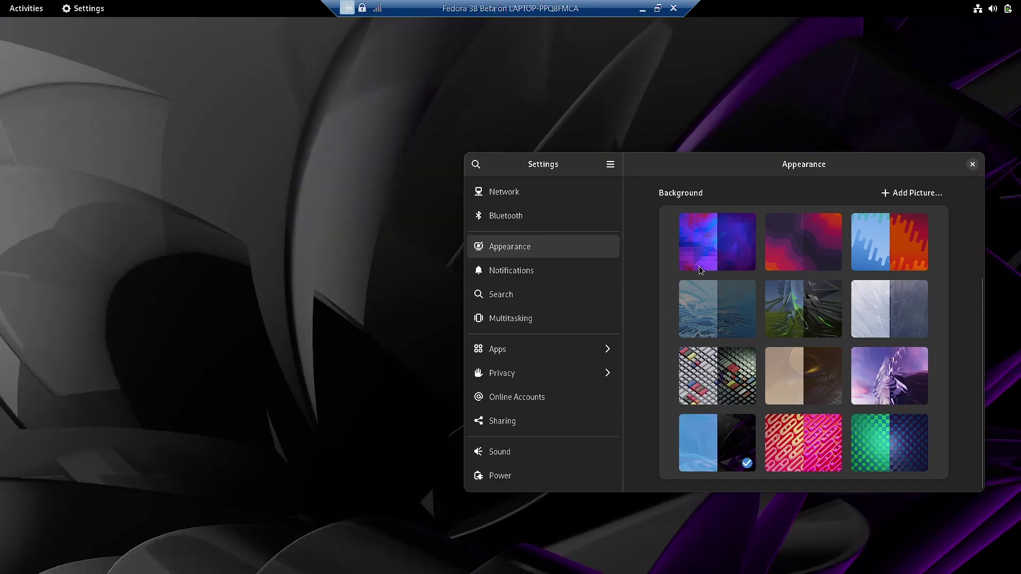
left_click(6, 8)
left_click(6, 7)
scroll(786, 404, "up", 2)
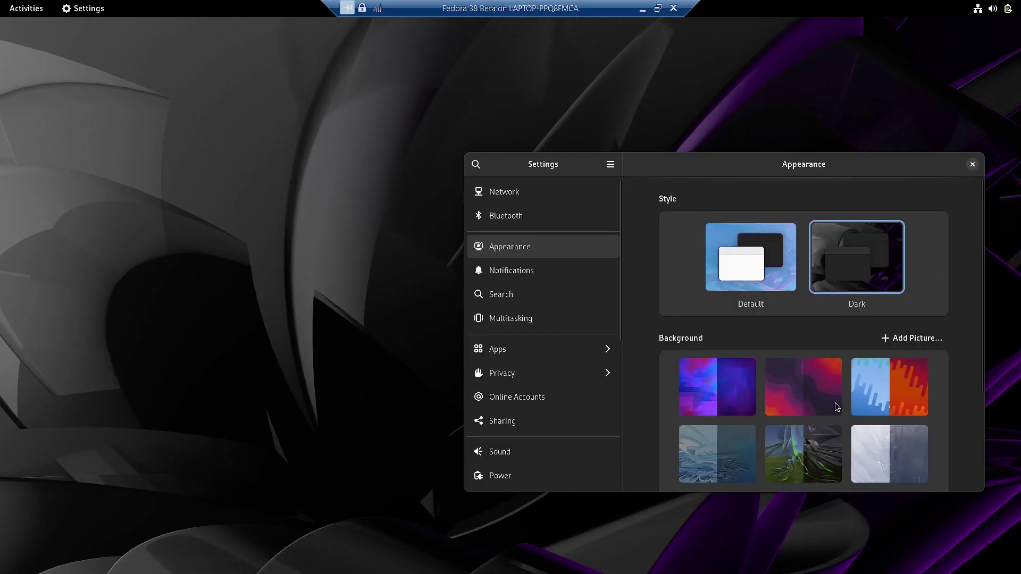
left_click(746, 262)
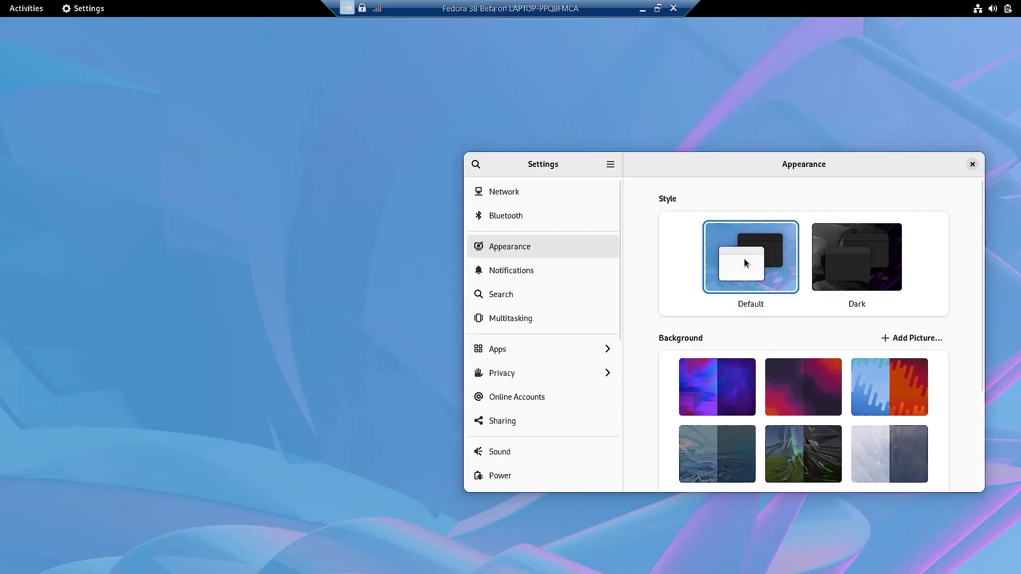
left_click(15, 7)
left_click(15, 7)
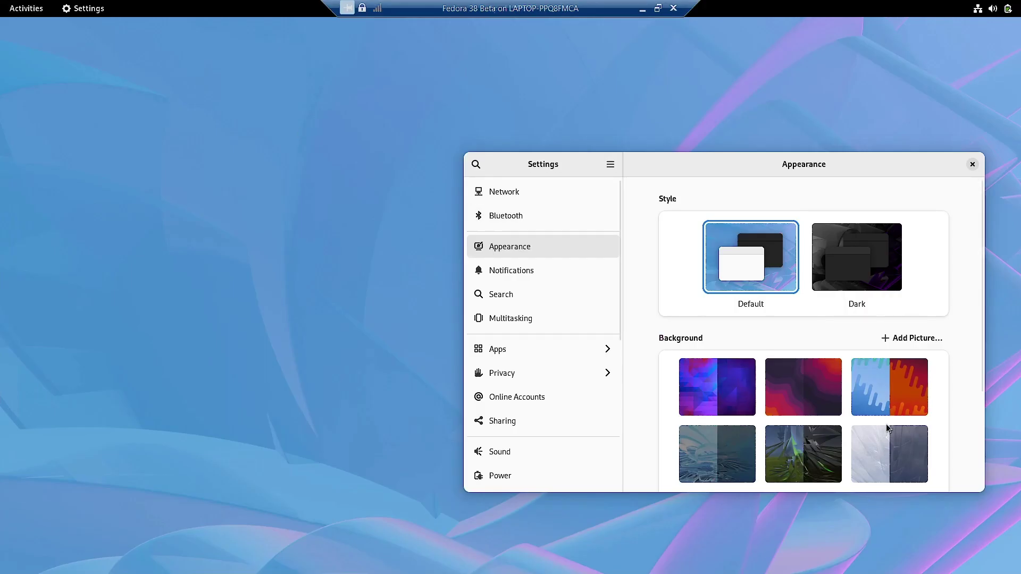
Step: Set the red background with diagonal rounded tracks and balls and preview its Default and Dark styles in the Activities overview
scroll(886, 423, "down", 3)
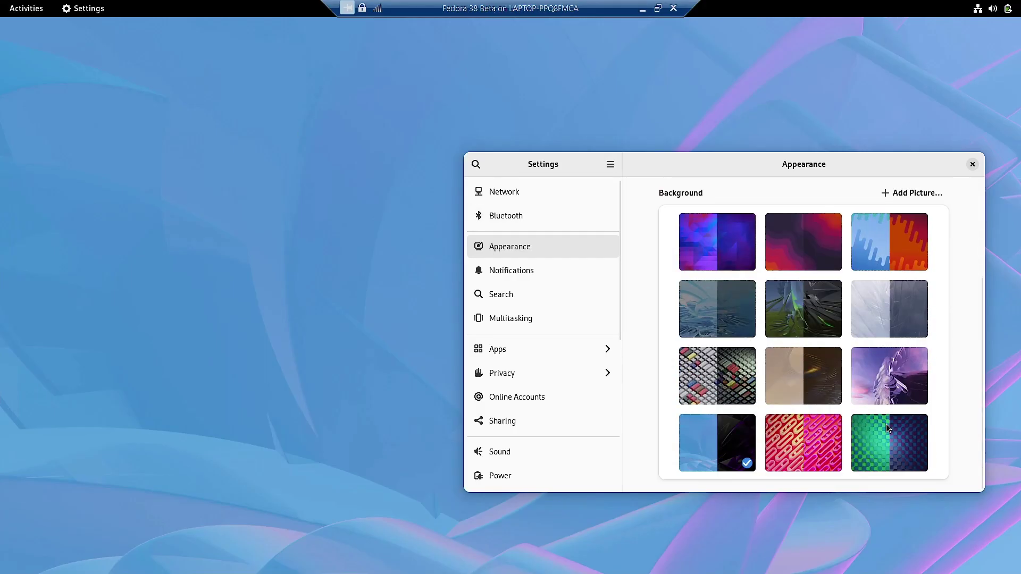
left_click(793, 431)
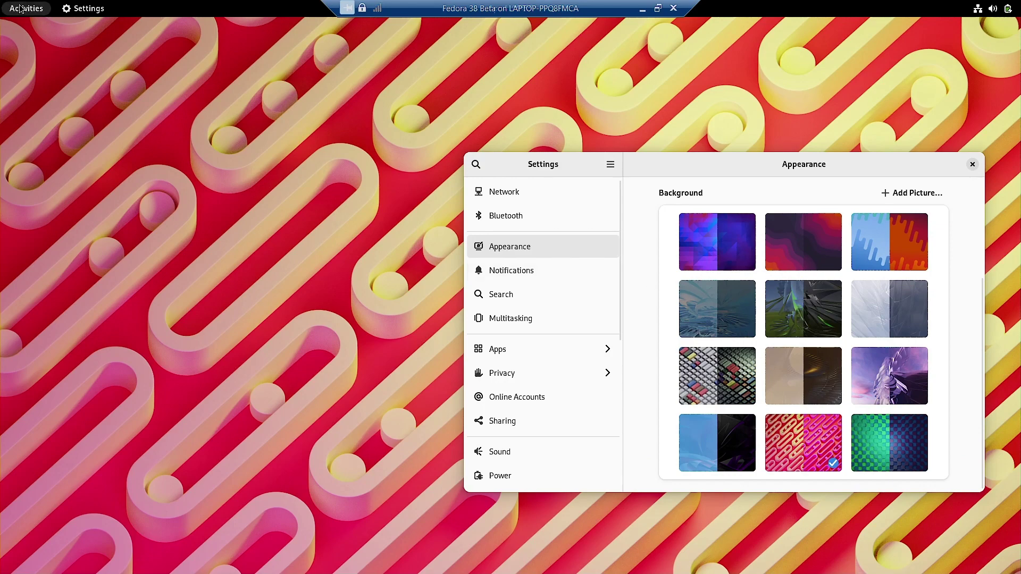
left_click(20, 8)
left_click(19, 8)
scroll(809, 372, "up", 3)
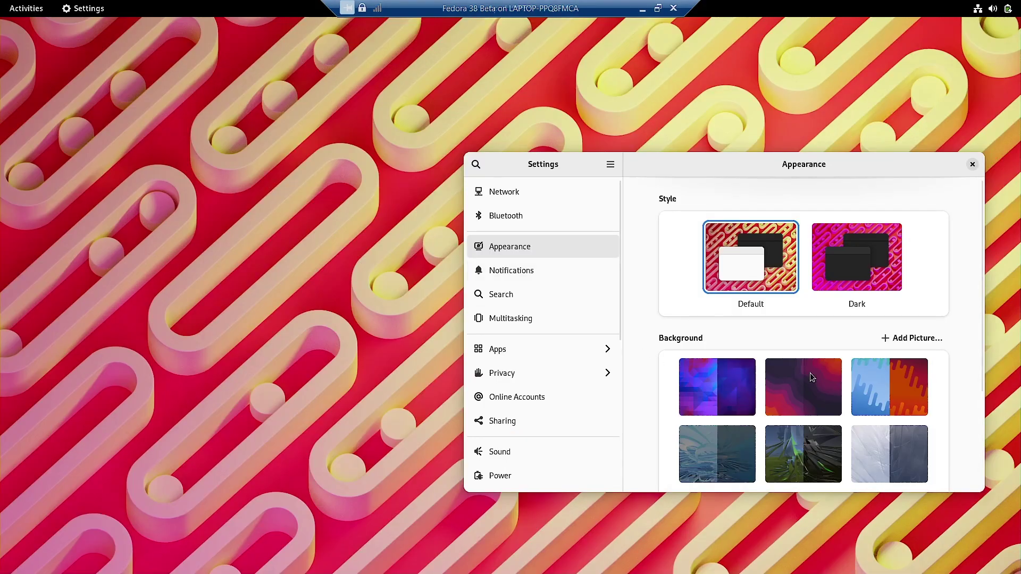
left_click(840, 278)
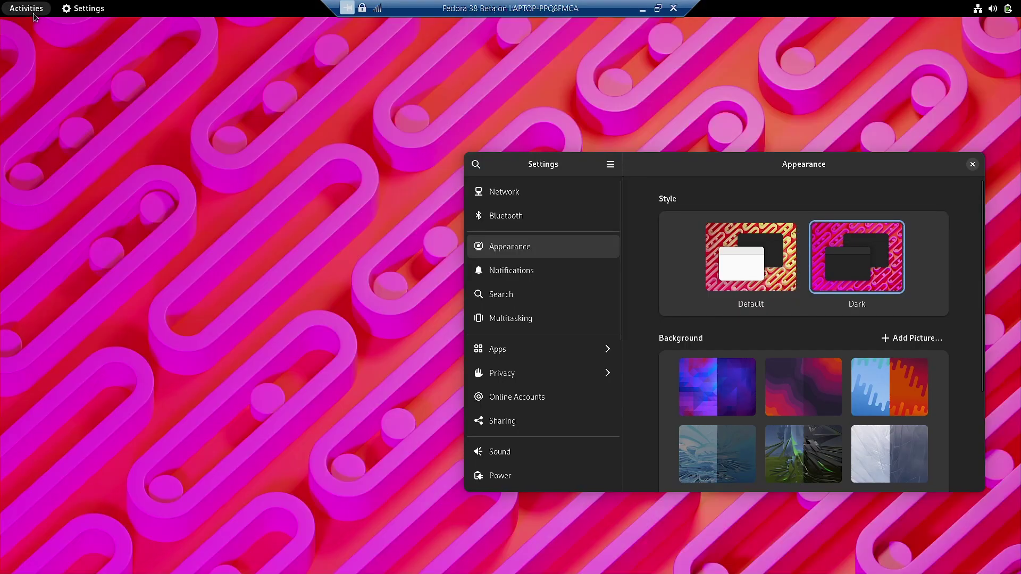
left_click(35, 11)
left_click(35, 11)
Step: Set the green and blue rounded checker background, preview its Dark style in the Activities overview, and switch to the Default style
scroll(862, 478, "down", 5)
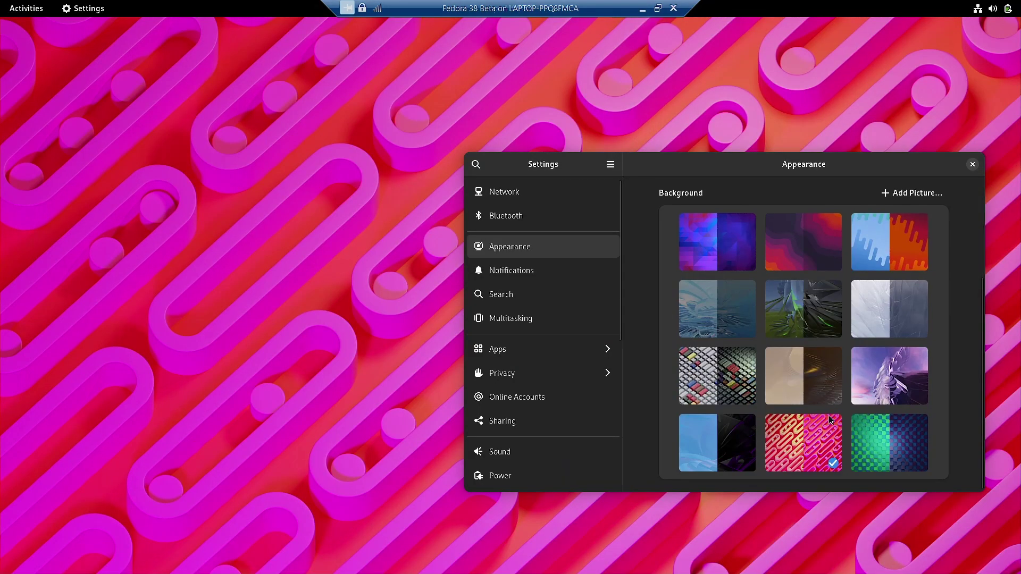
left_click(885, 455)
left_click(22, 7)
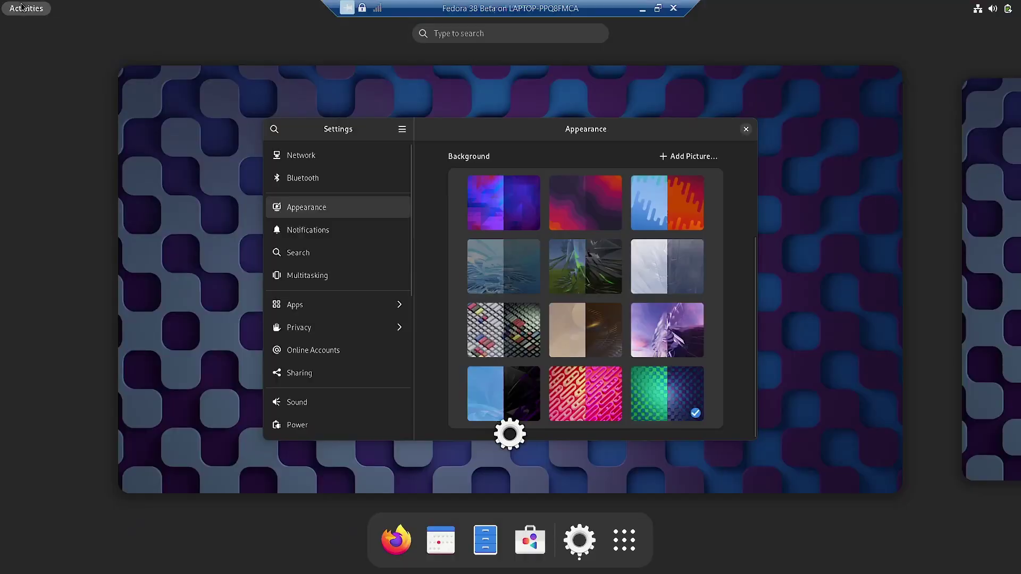
left_click(21, 7)
scroll(758, 339, "up", 5)
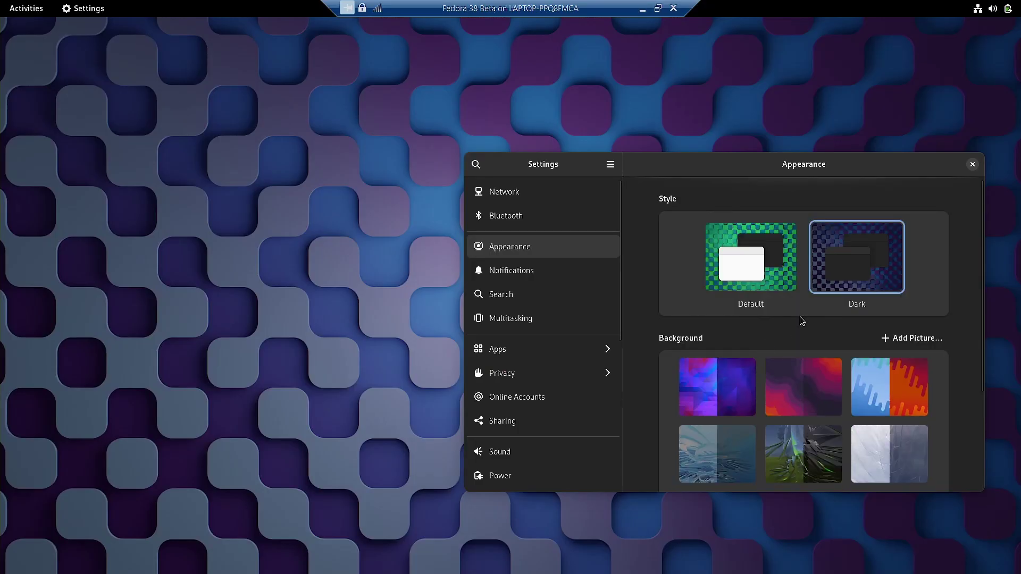
left_click(771, 272)
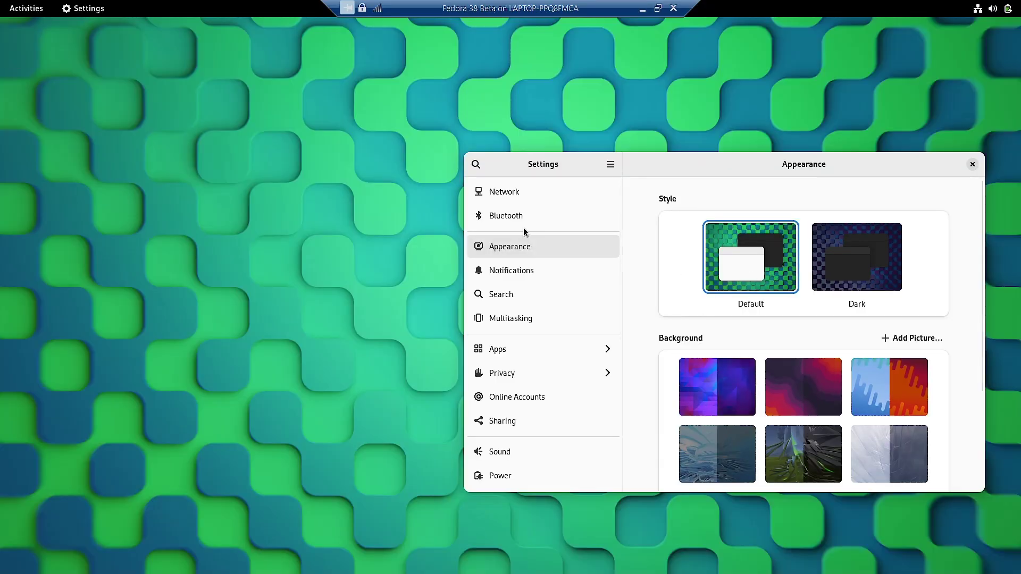
scroll(765, 407, "down", 5)
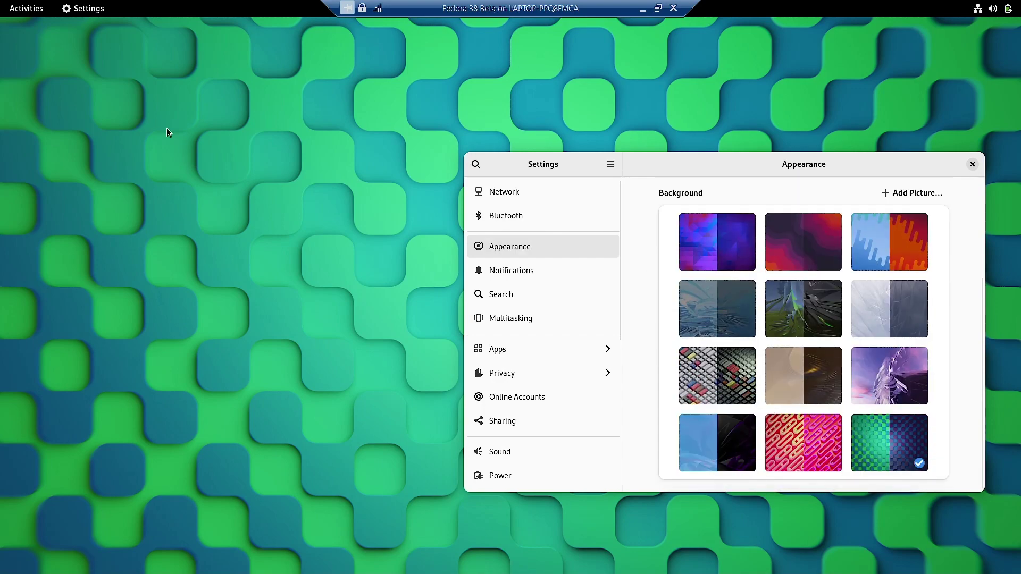
Step: Preview the green and blue checker background's Default style in the Activities overview, and move the Settings window nearer the desktop's center
left_click(13, 9)
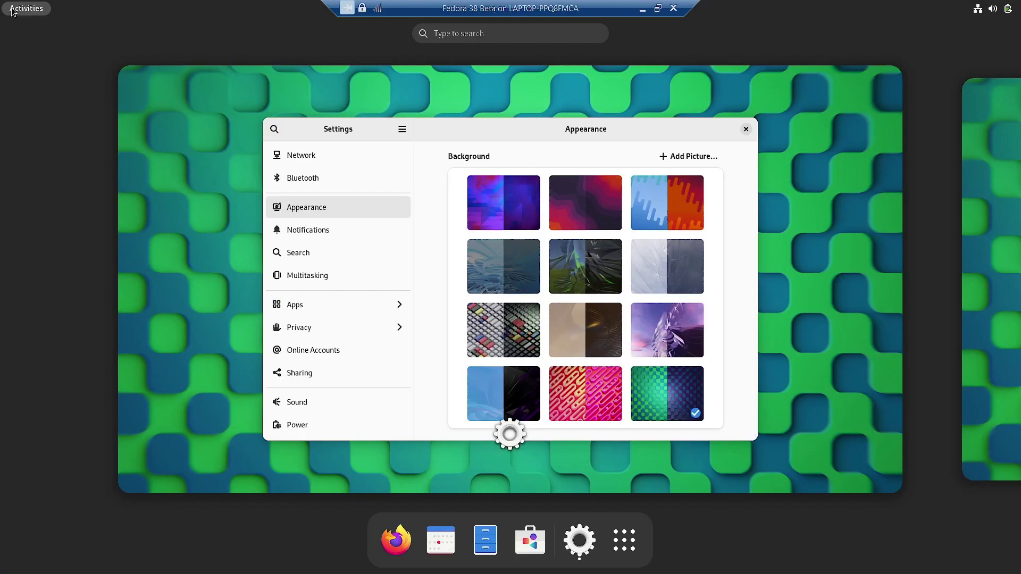
left_click(13, 9)
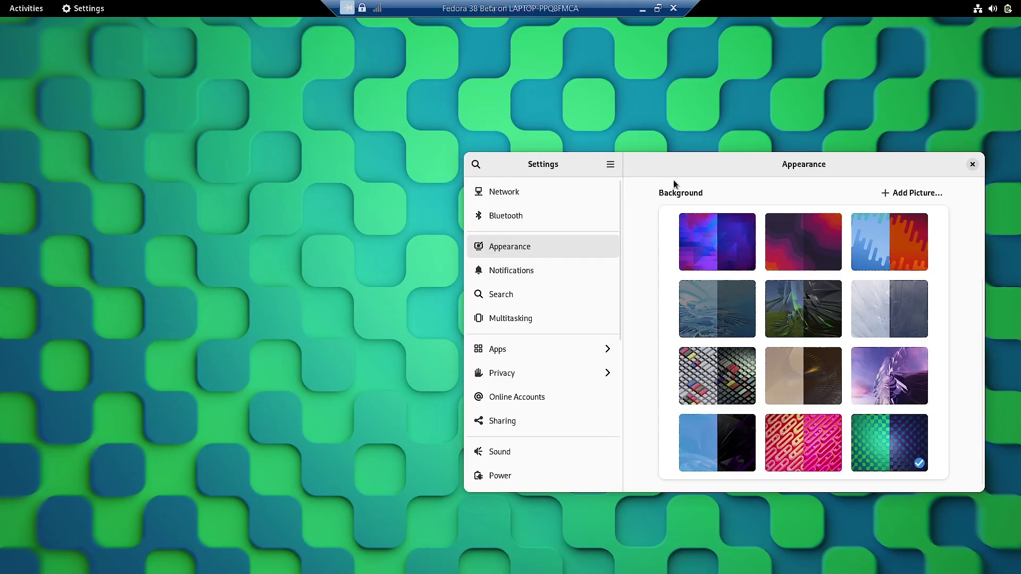
left_click_drag(623, 146, 383, 93)
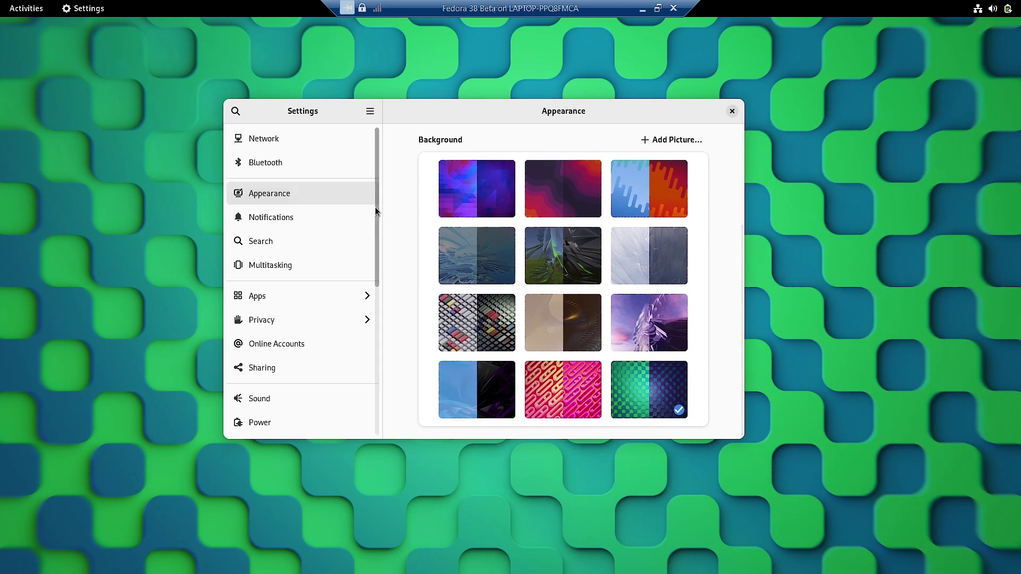
Step: Look through the list of Settings categories down to About and back up to Network, and close Settings
left_click_drag(377, 212, 376, 375)
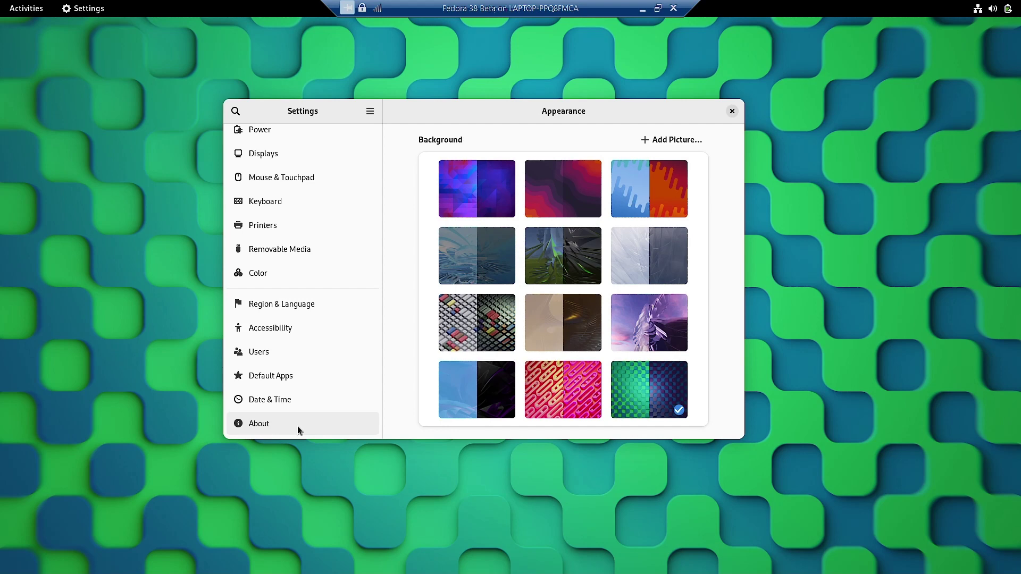
scroll(298, 359, "up", 4)
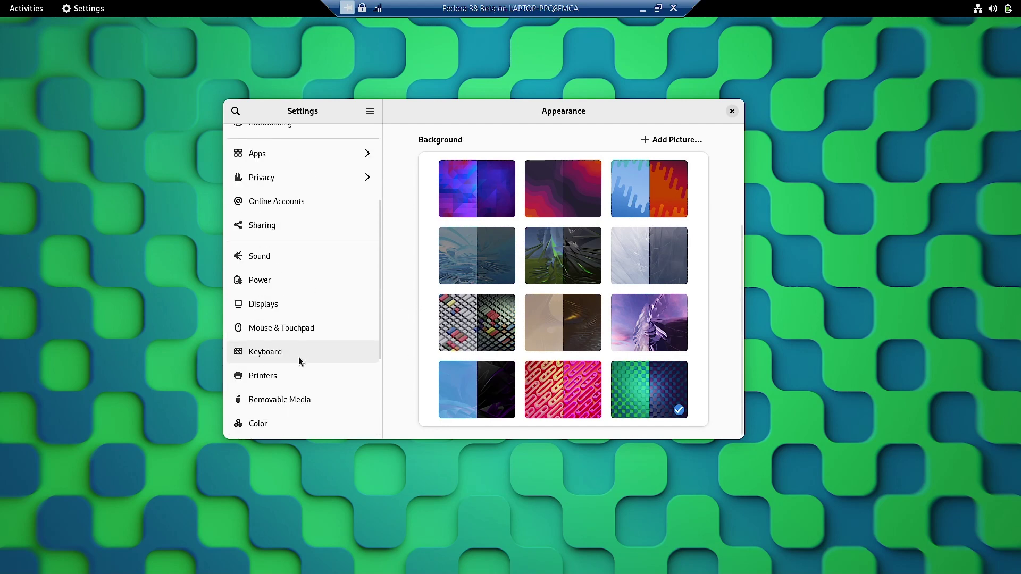
scroll(298, 359, "up", 4)
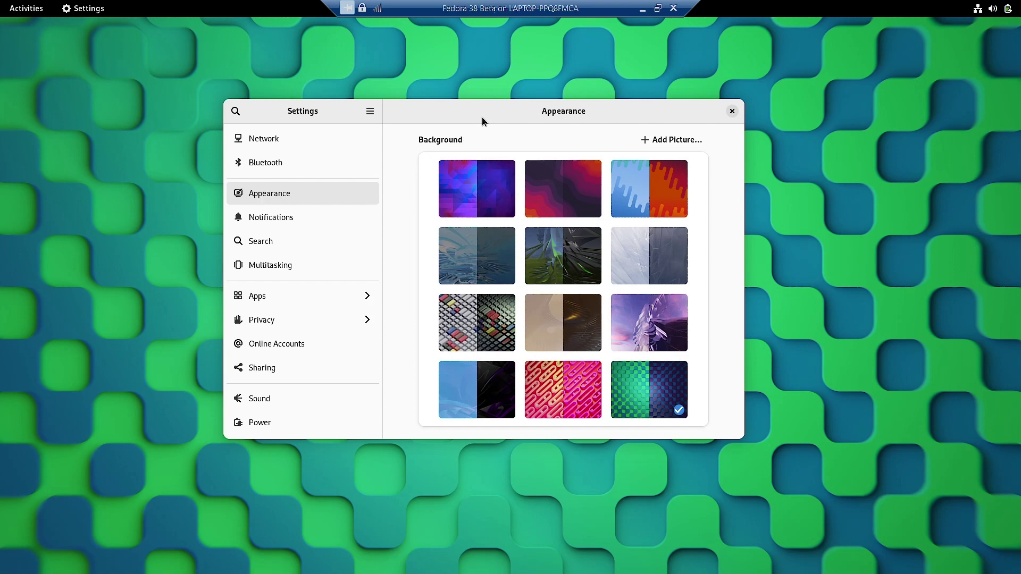
left_click(732, 111)
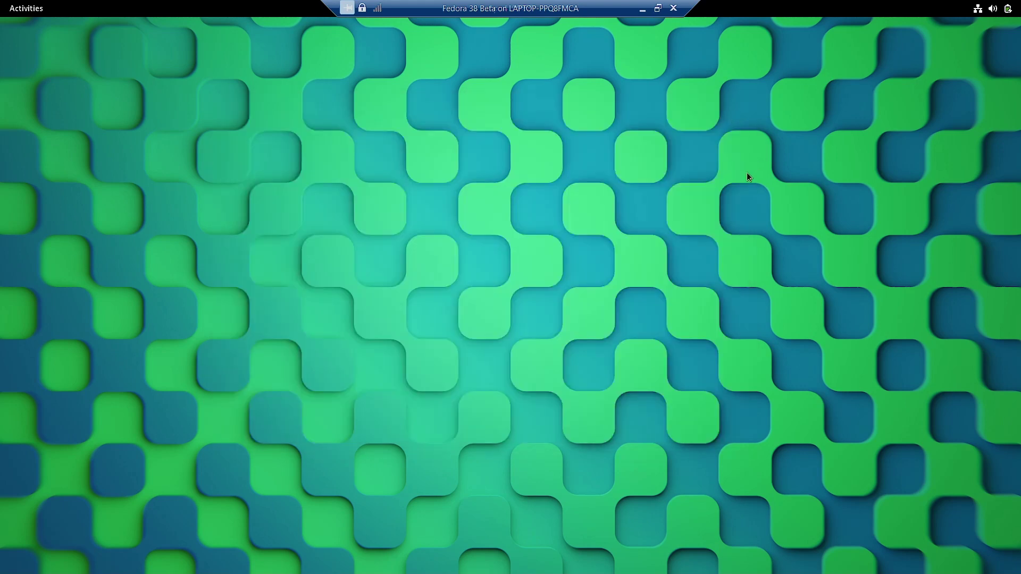